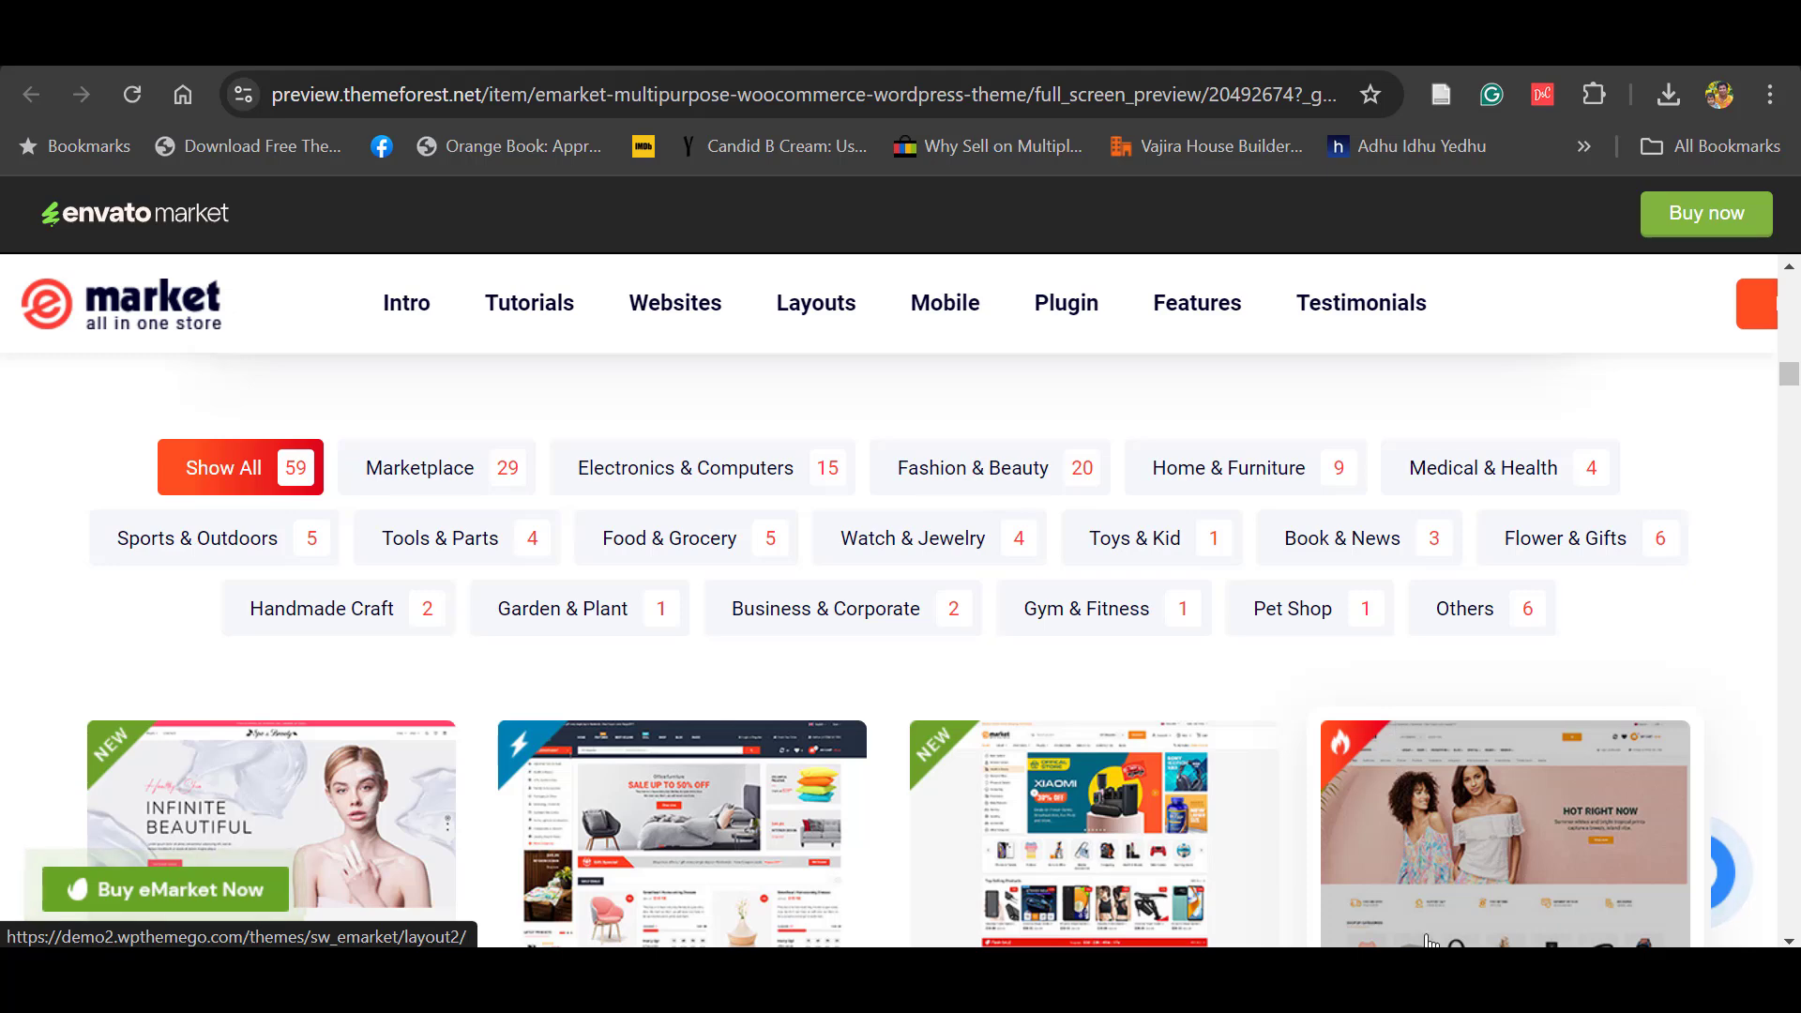
Step: Browse the extracted emarket-794 package down to the Code folder inside SW_eMarket_Main_Files_v7.9.4
mouse_move(1370, 979)
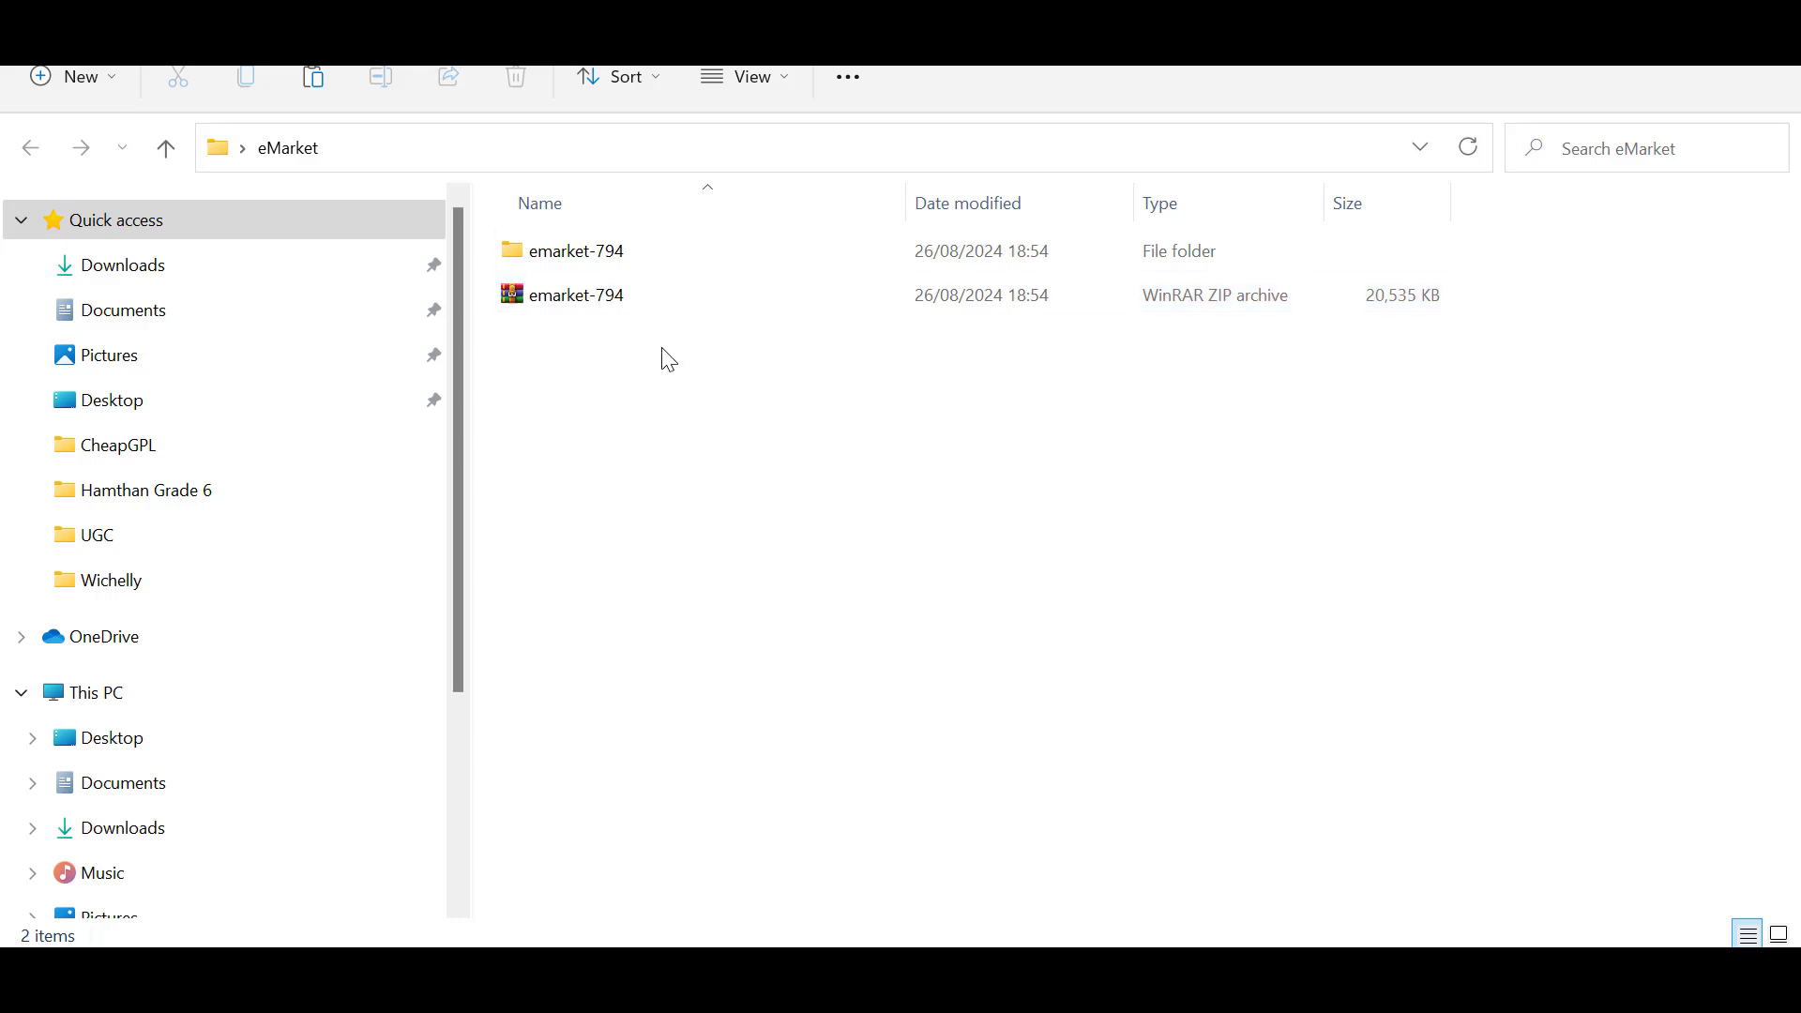
double_click(564, 255)
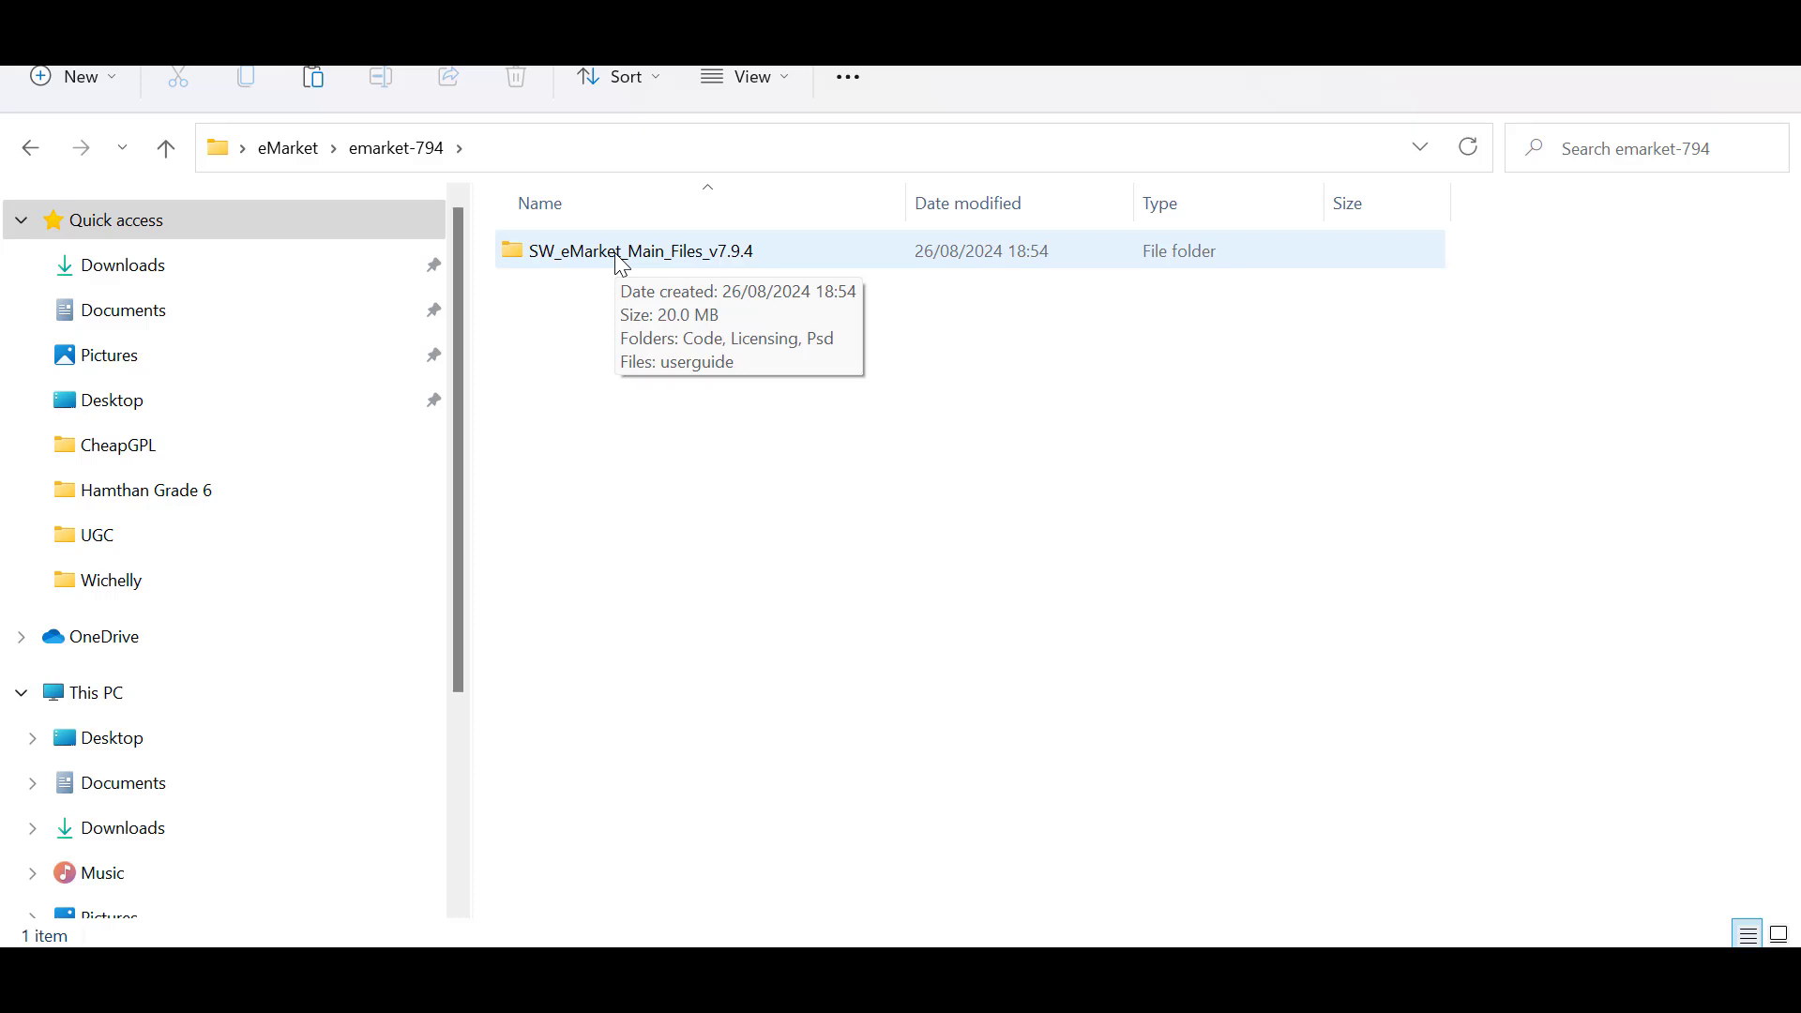
double_click(621, 265)
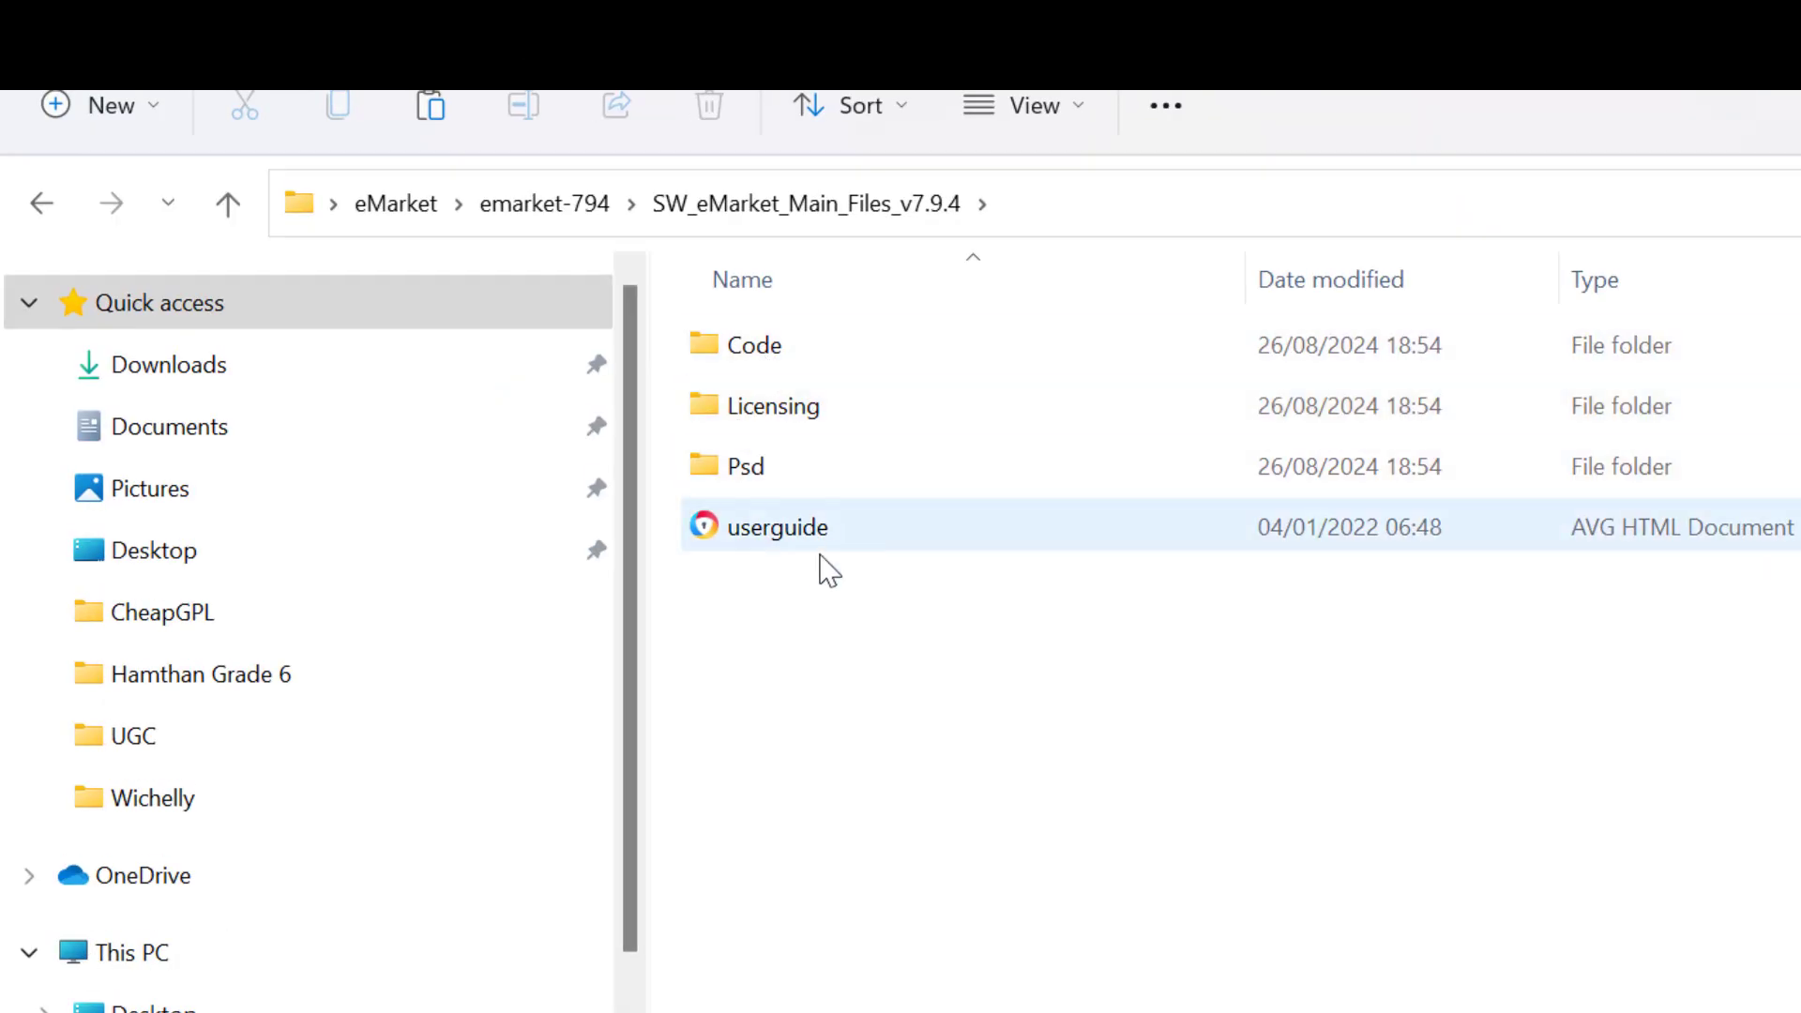
double_click(780, 365)
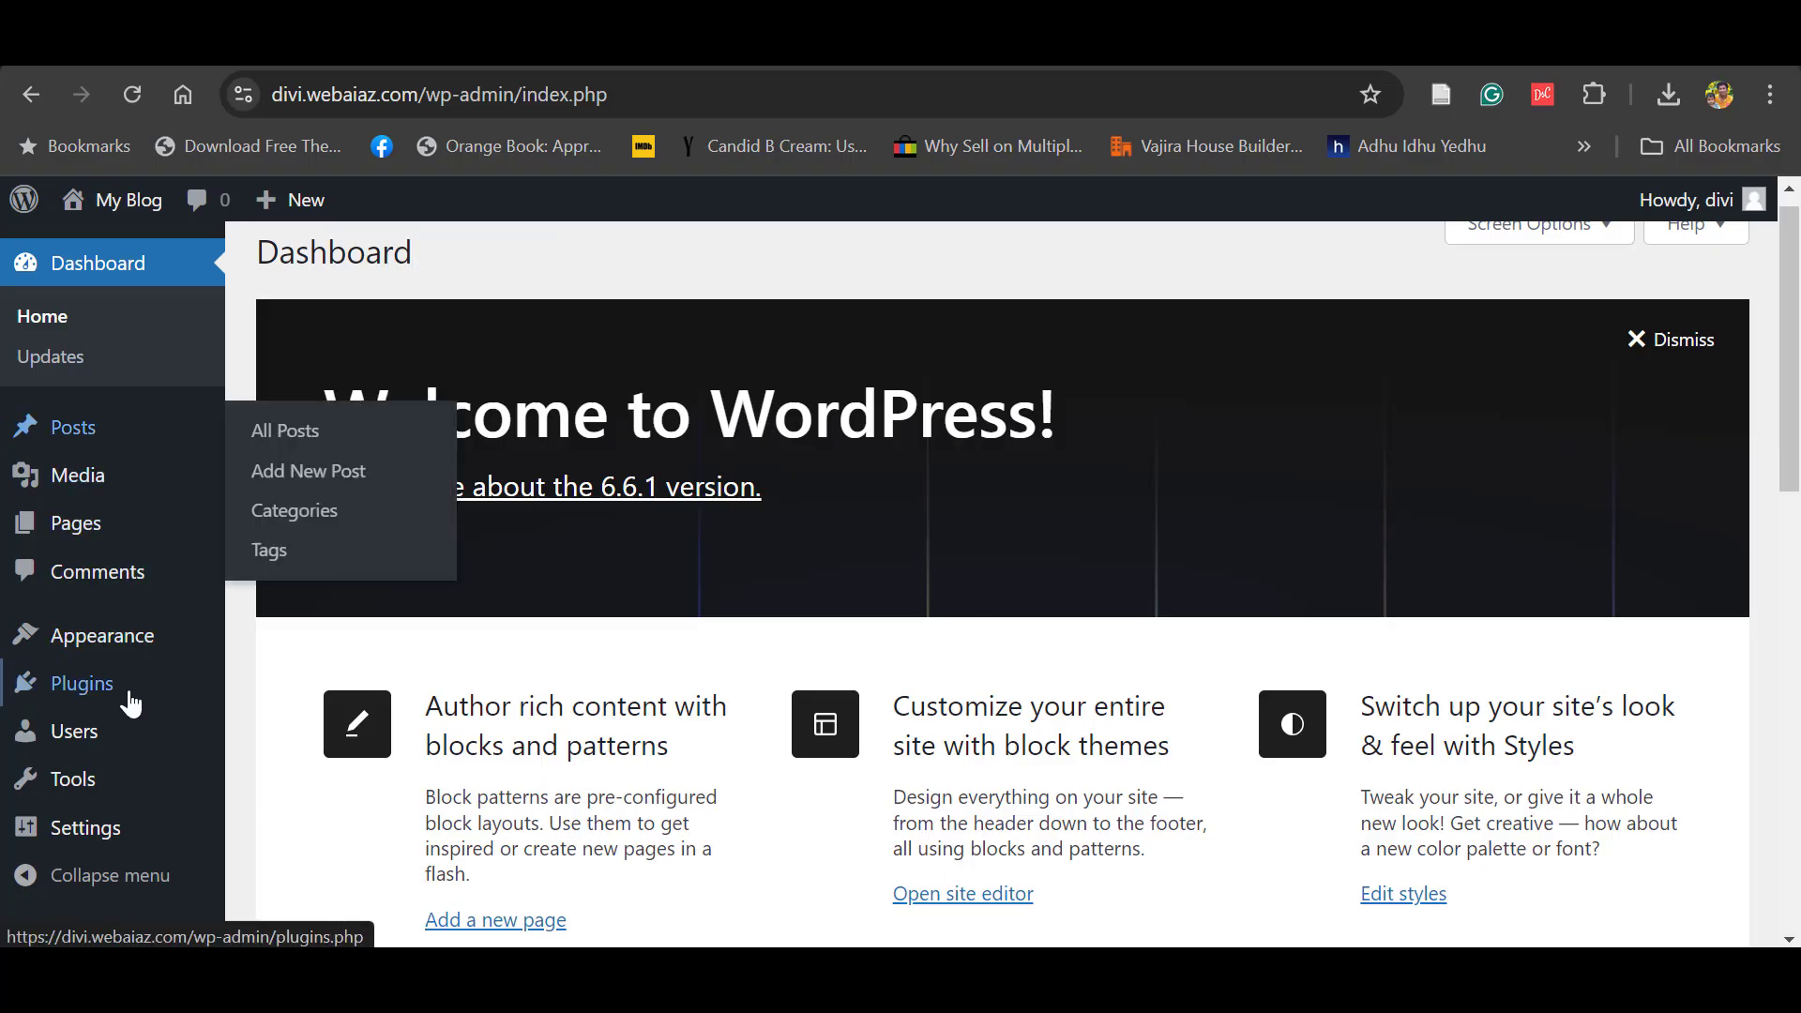
Step: Open the theme upload form for adding a new theme to the WordPress site
mouse_move(181, 627)
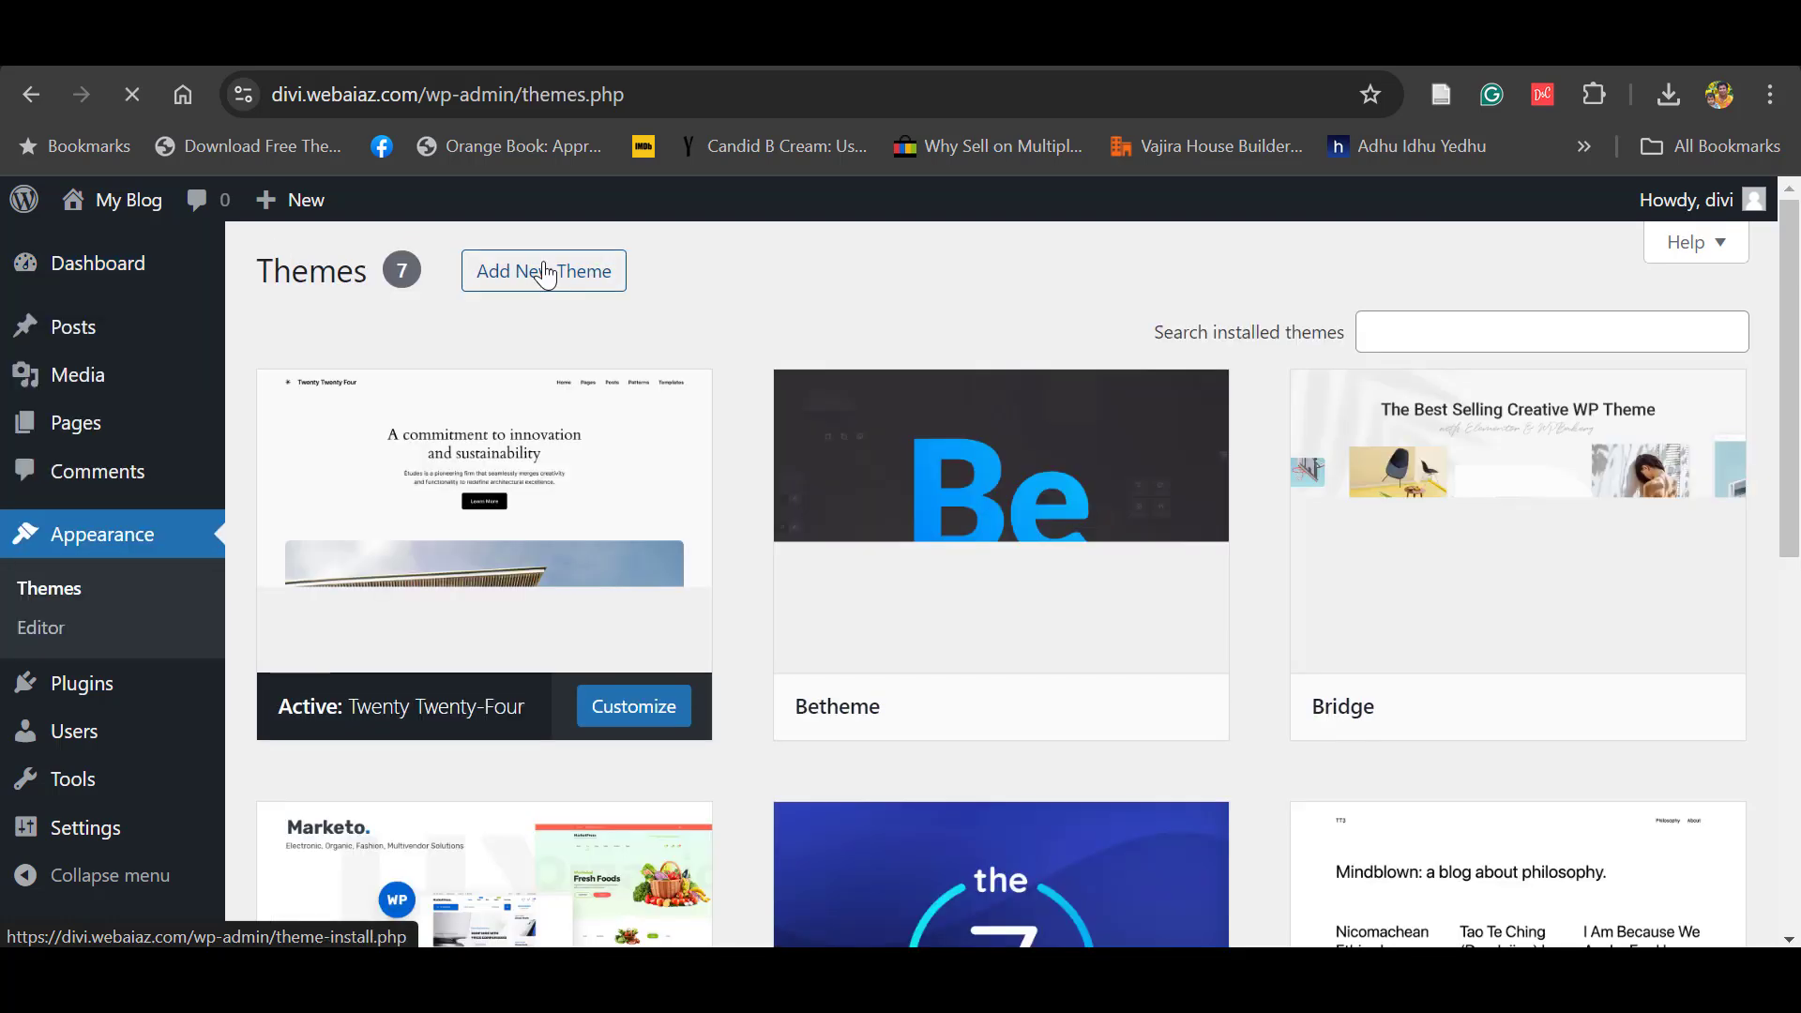
left_click(512, 269)
left_click(547, 275)
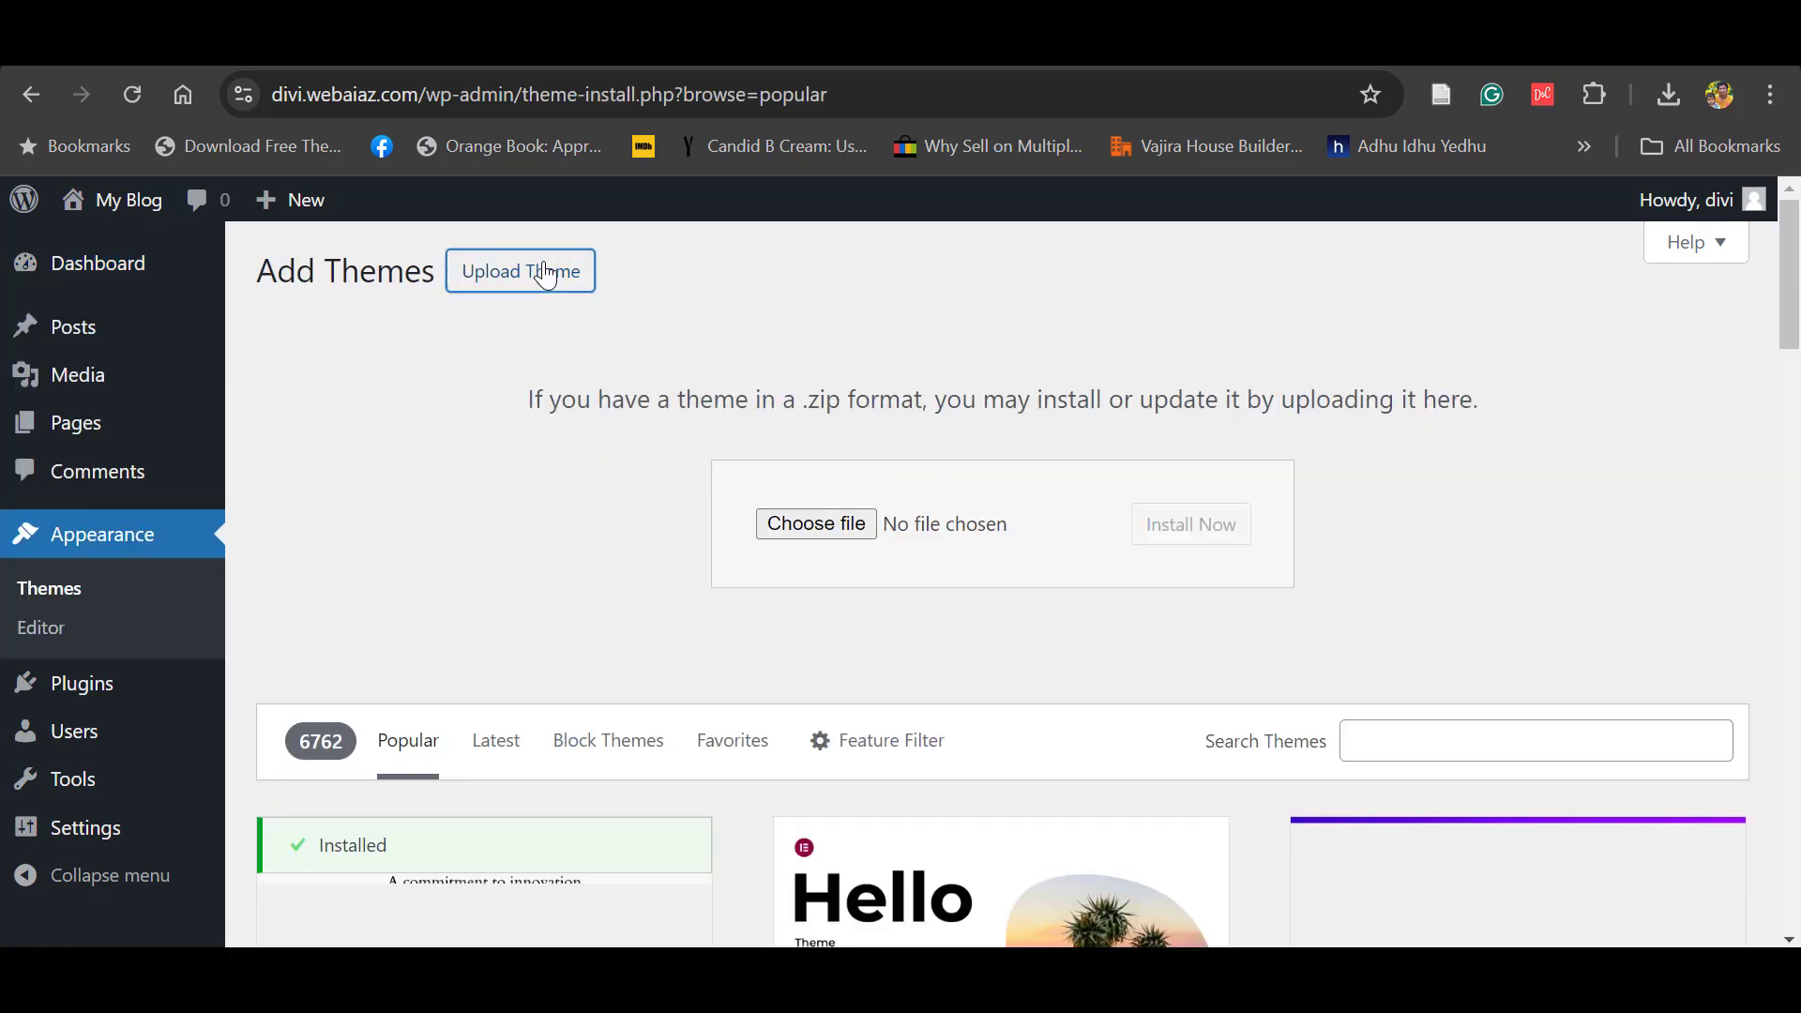
Step: Install and activate the theme from the sw_emarket_theme_v7.9.4 zip in the emarket-794 package's Code folder
left_click(809, 527)
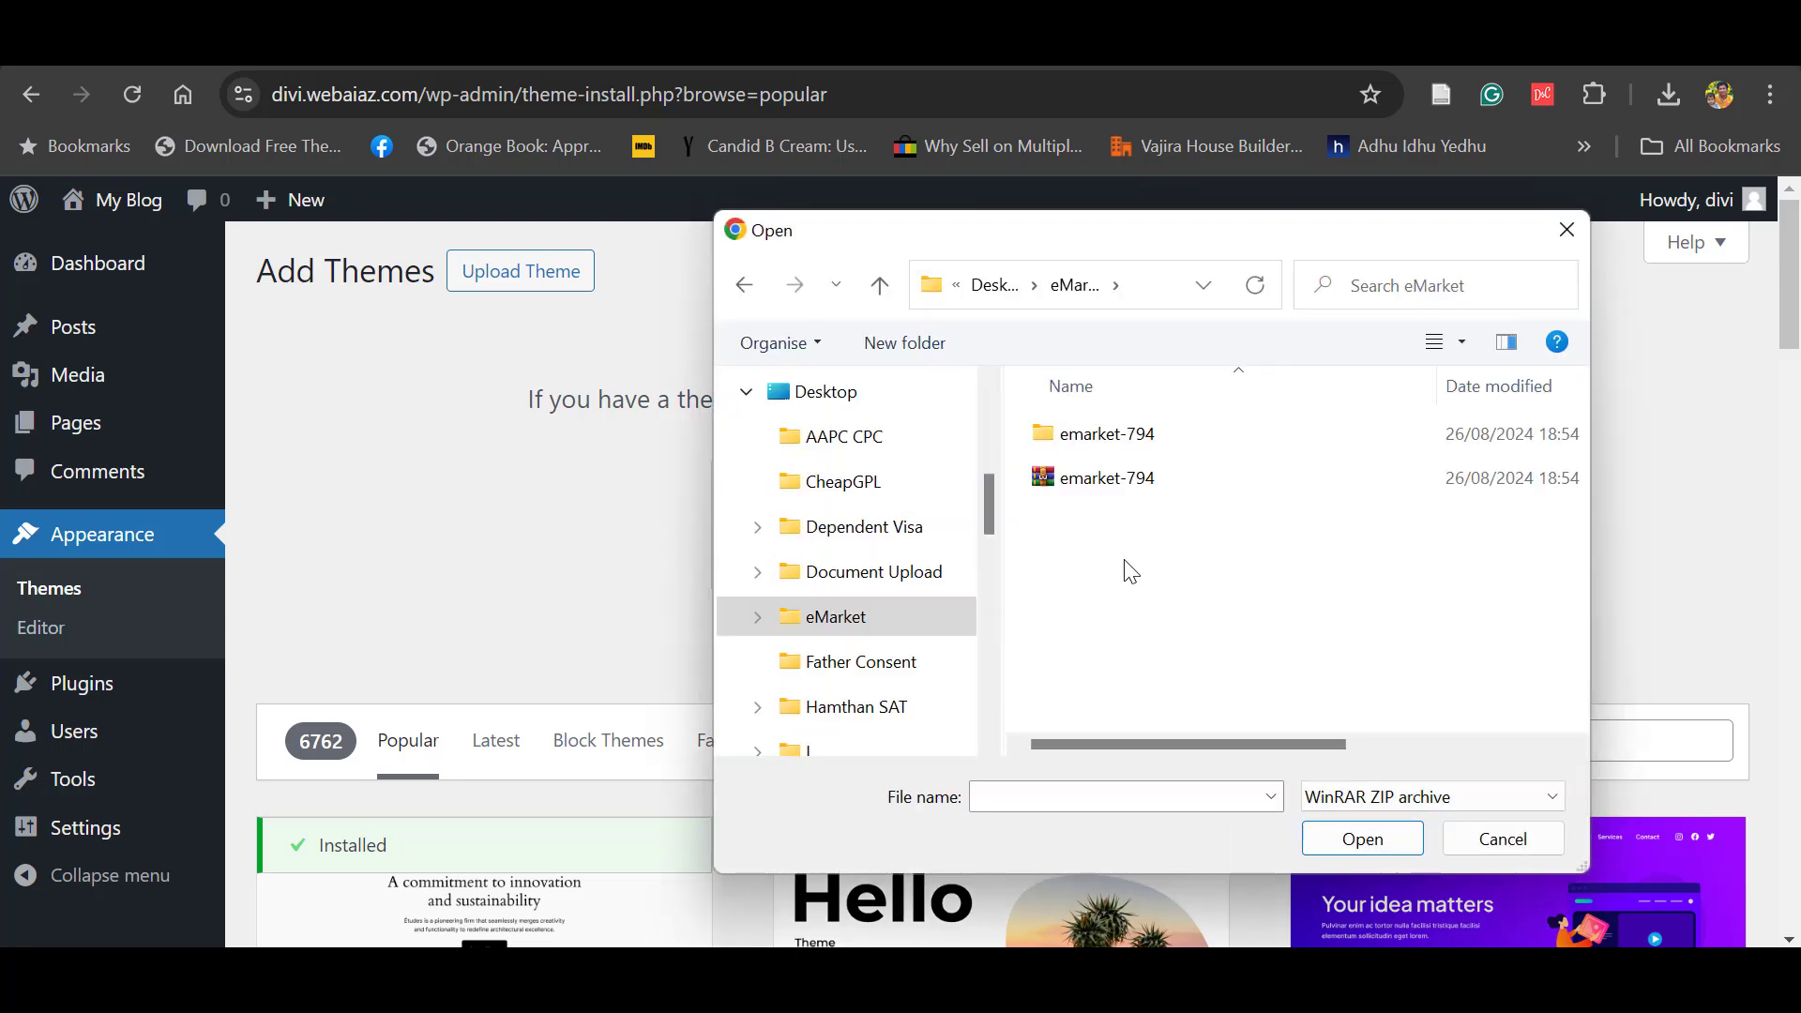
double_click(1091, 437)
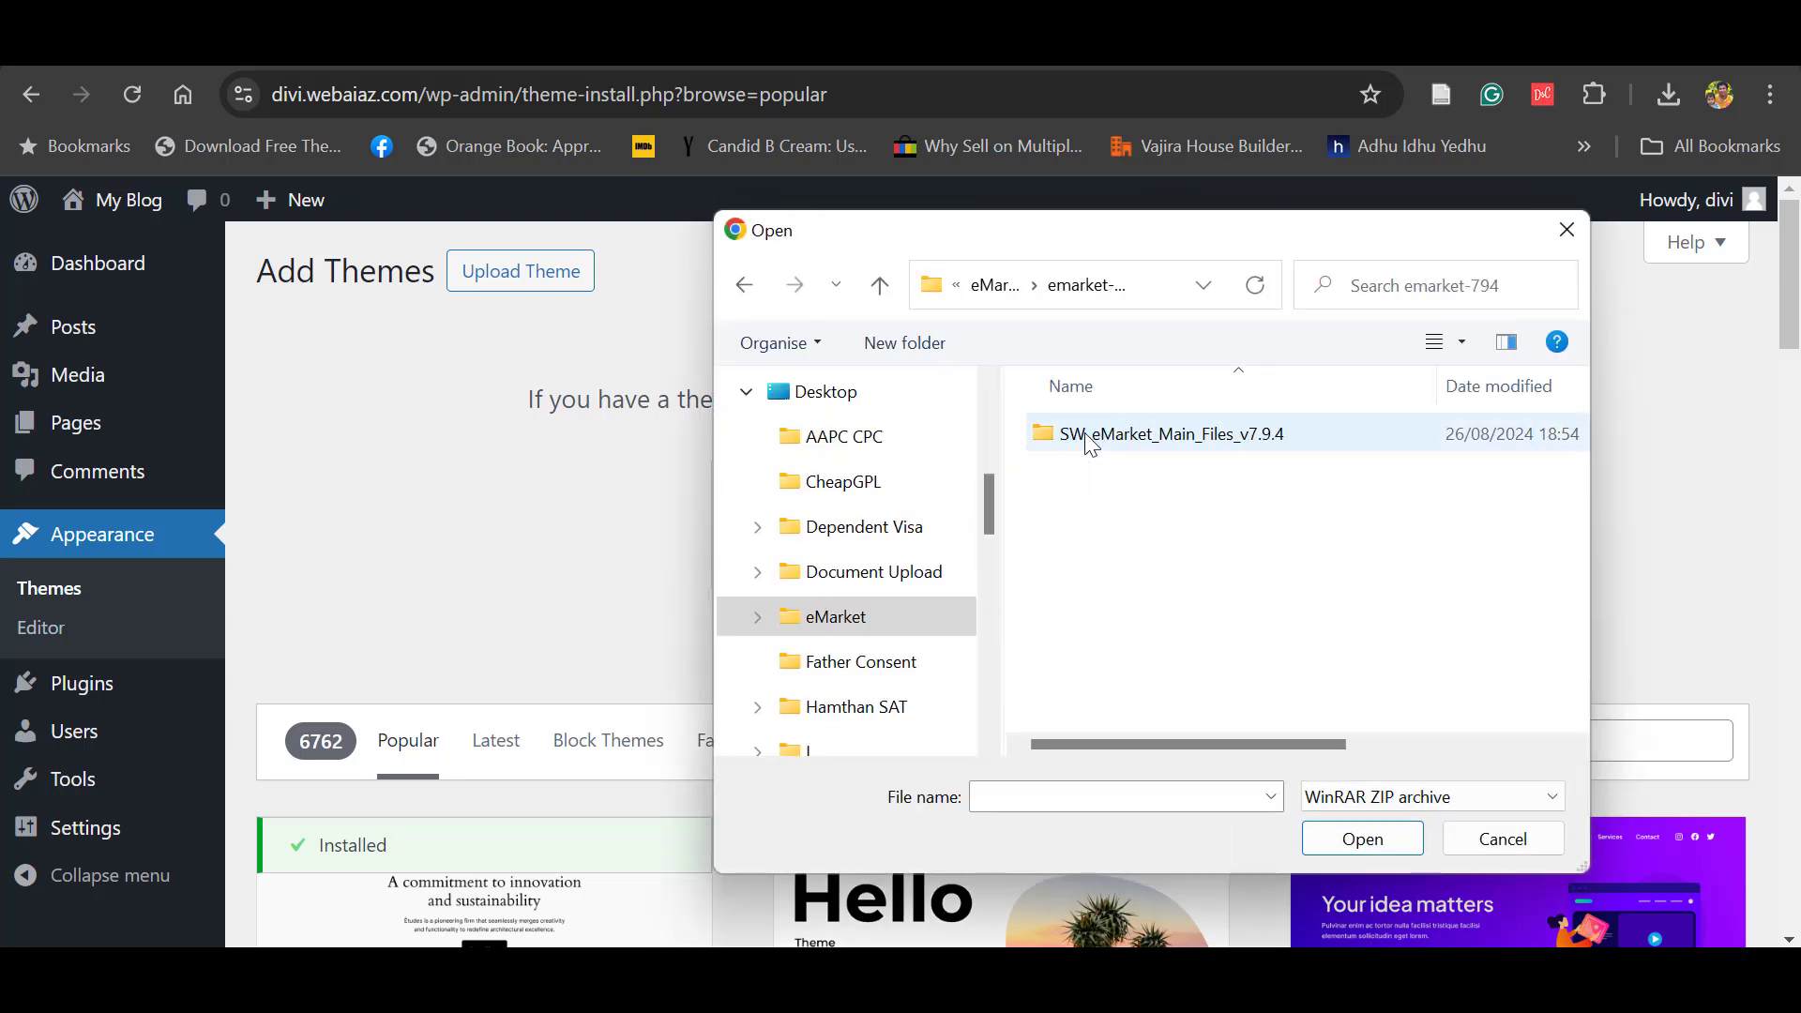
double_click(1090, 441)
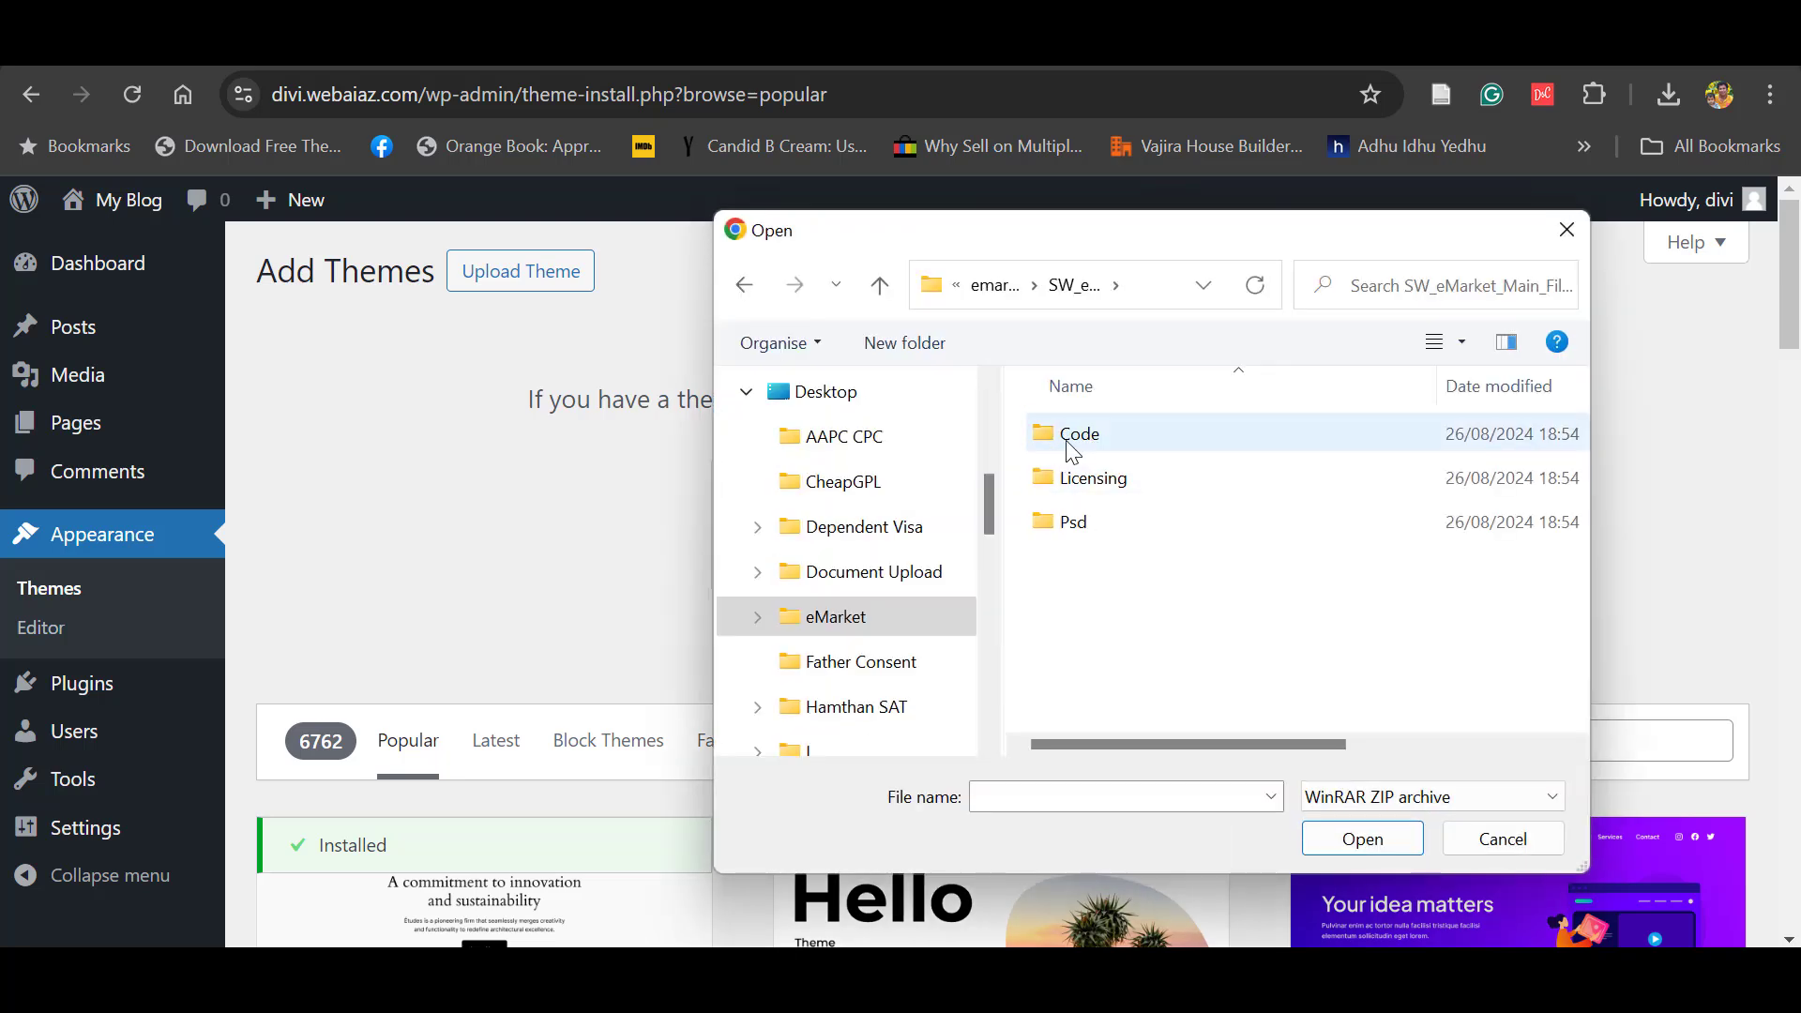
double_click(1083, 453)
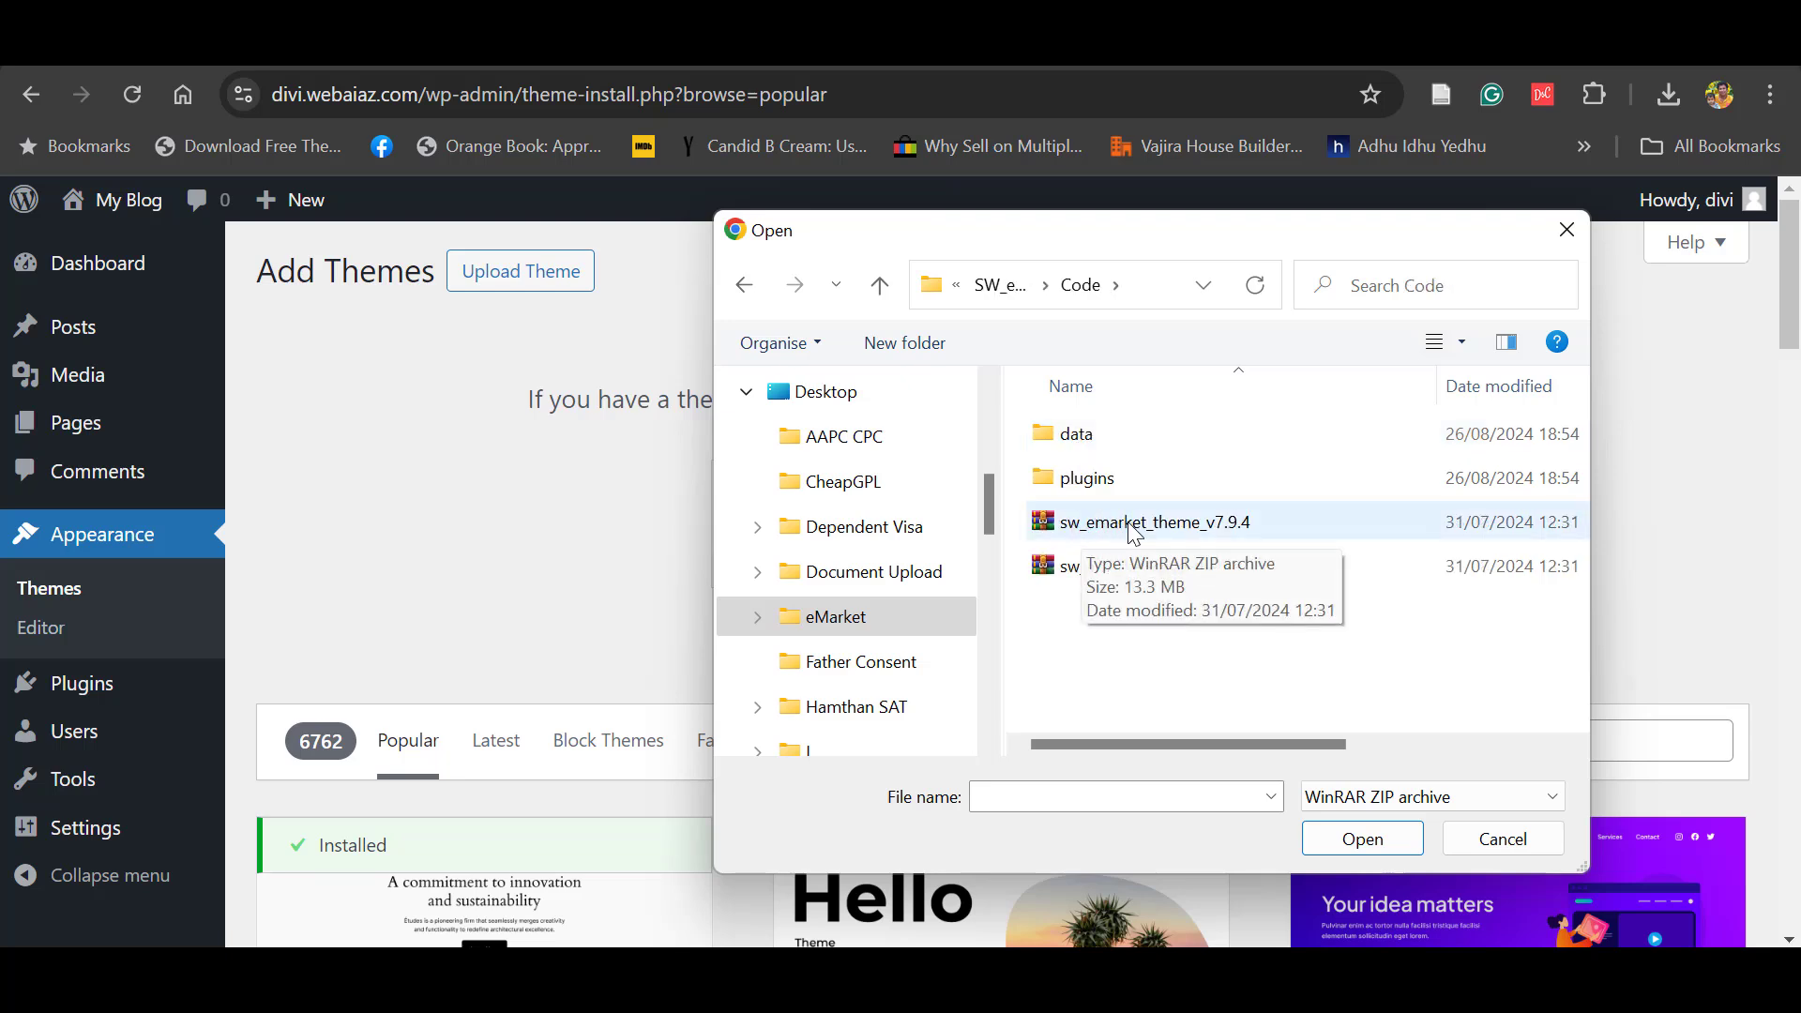
left_click(1135, 523)
left_click(1356, 838)
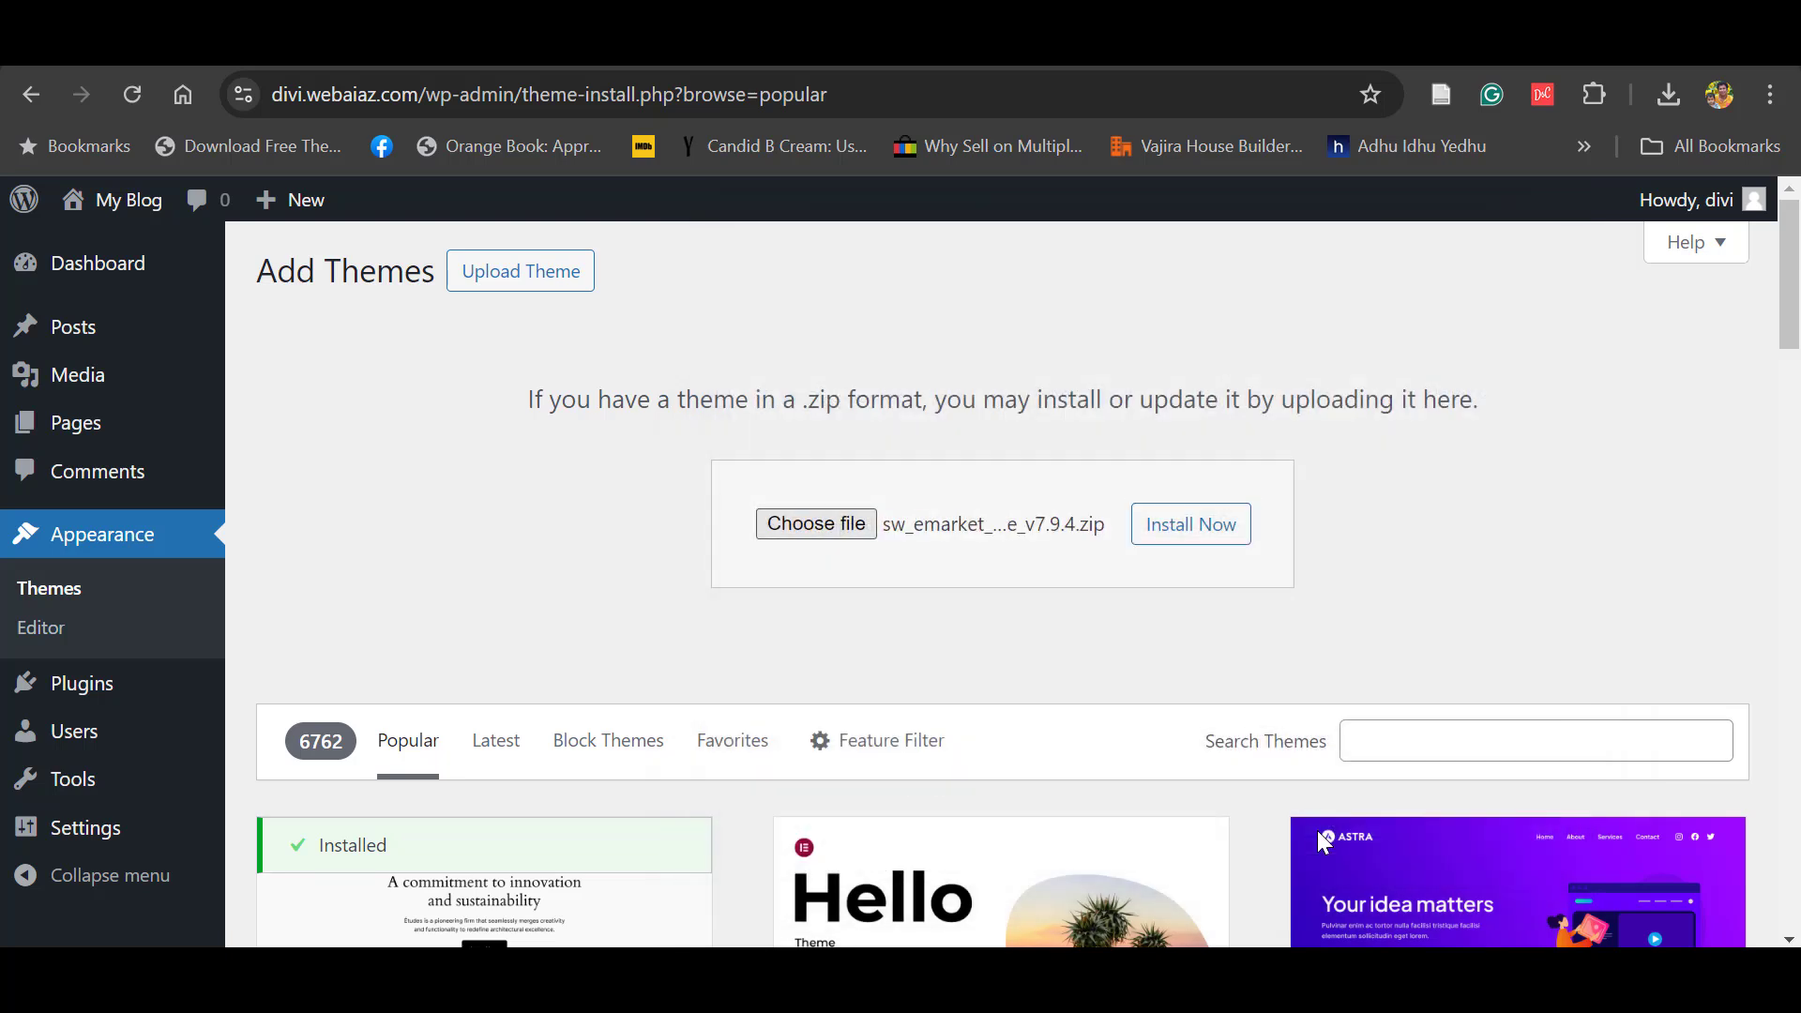
left_click(1172, 529)
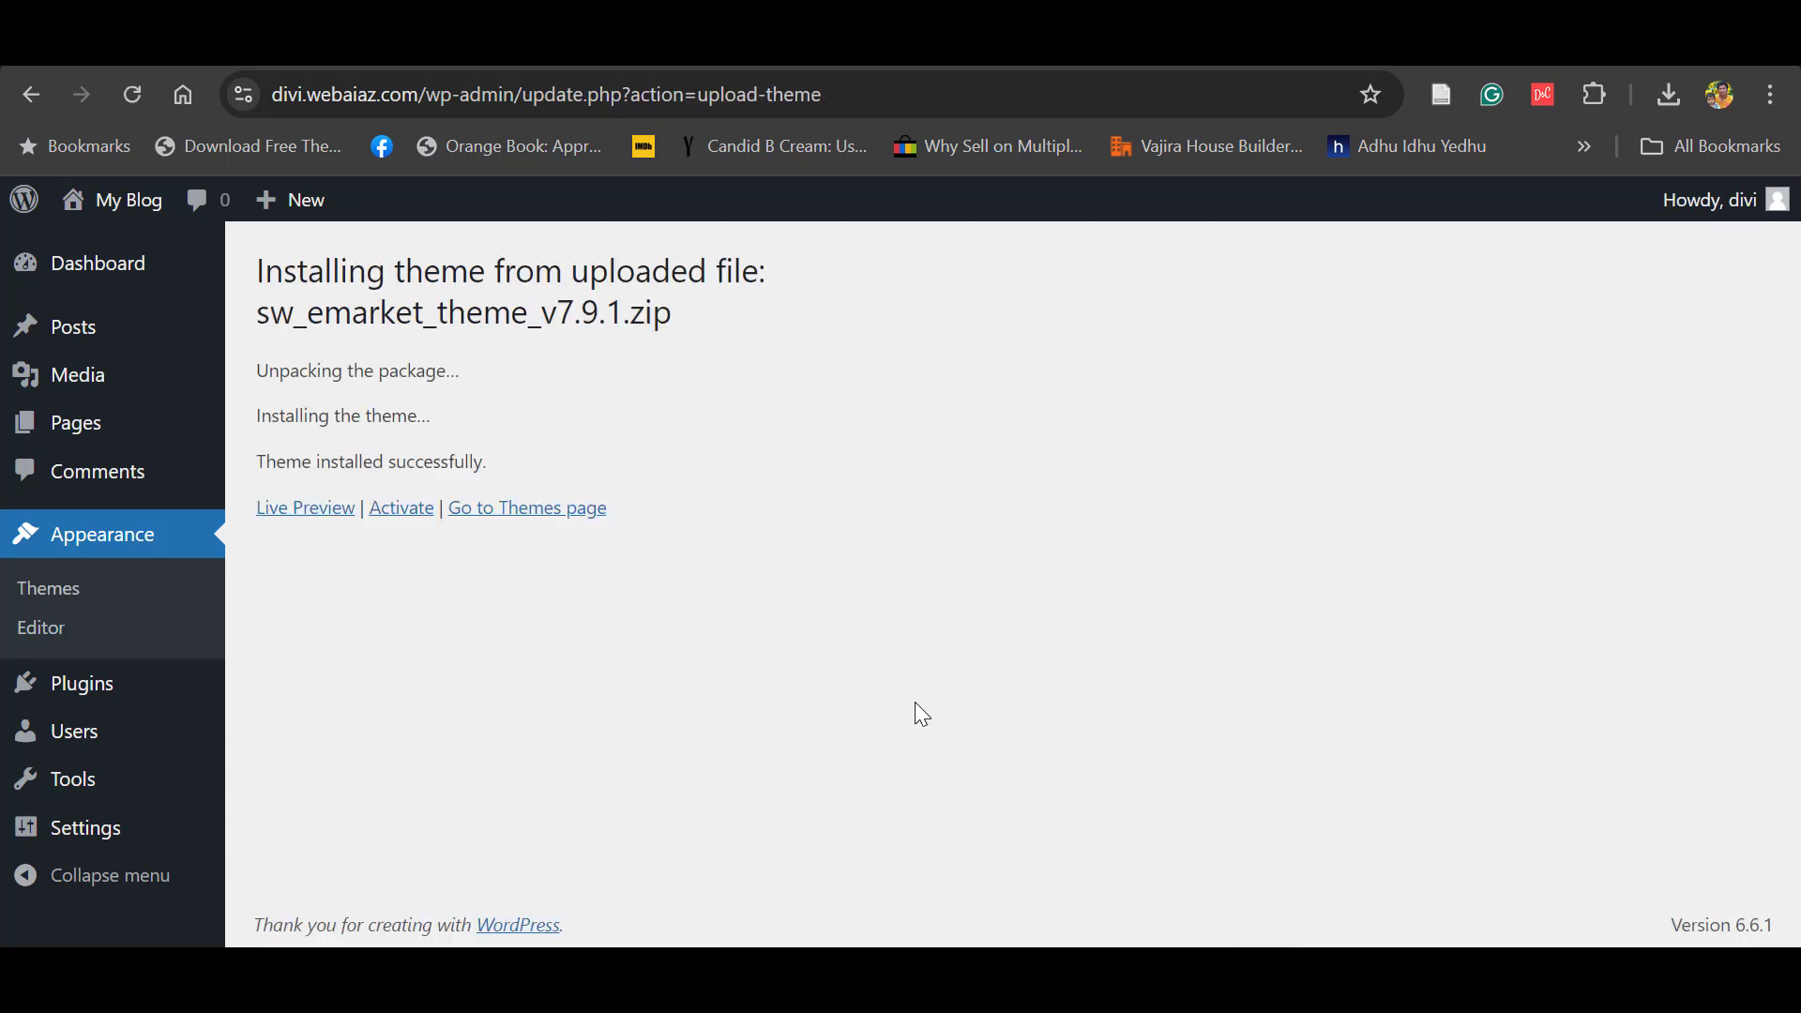
left_click(403, 512)
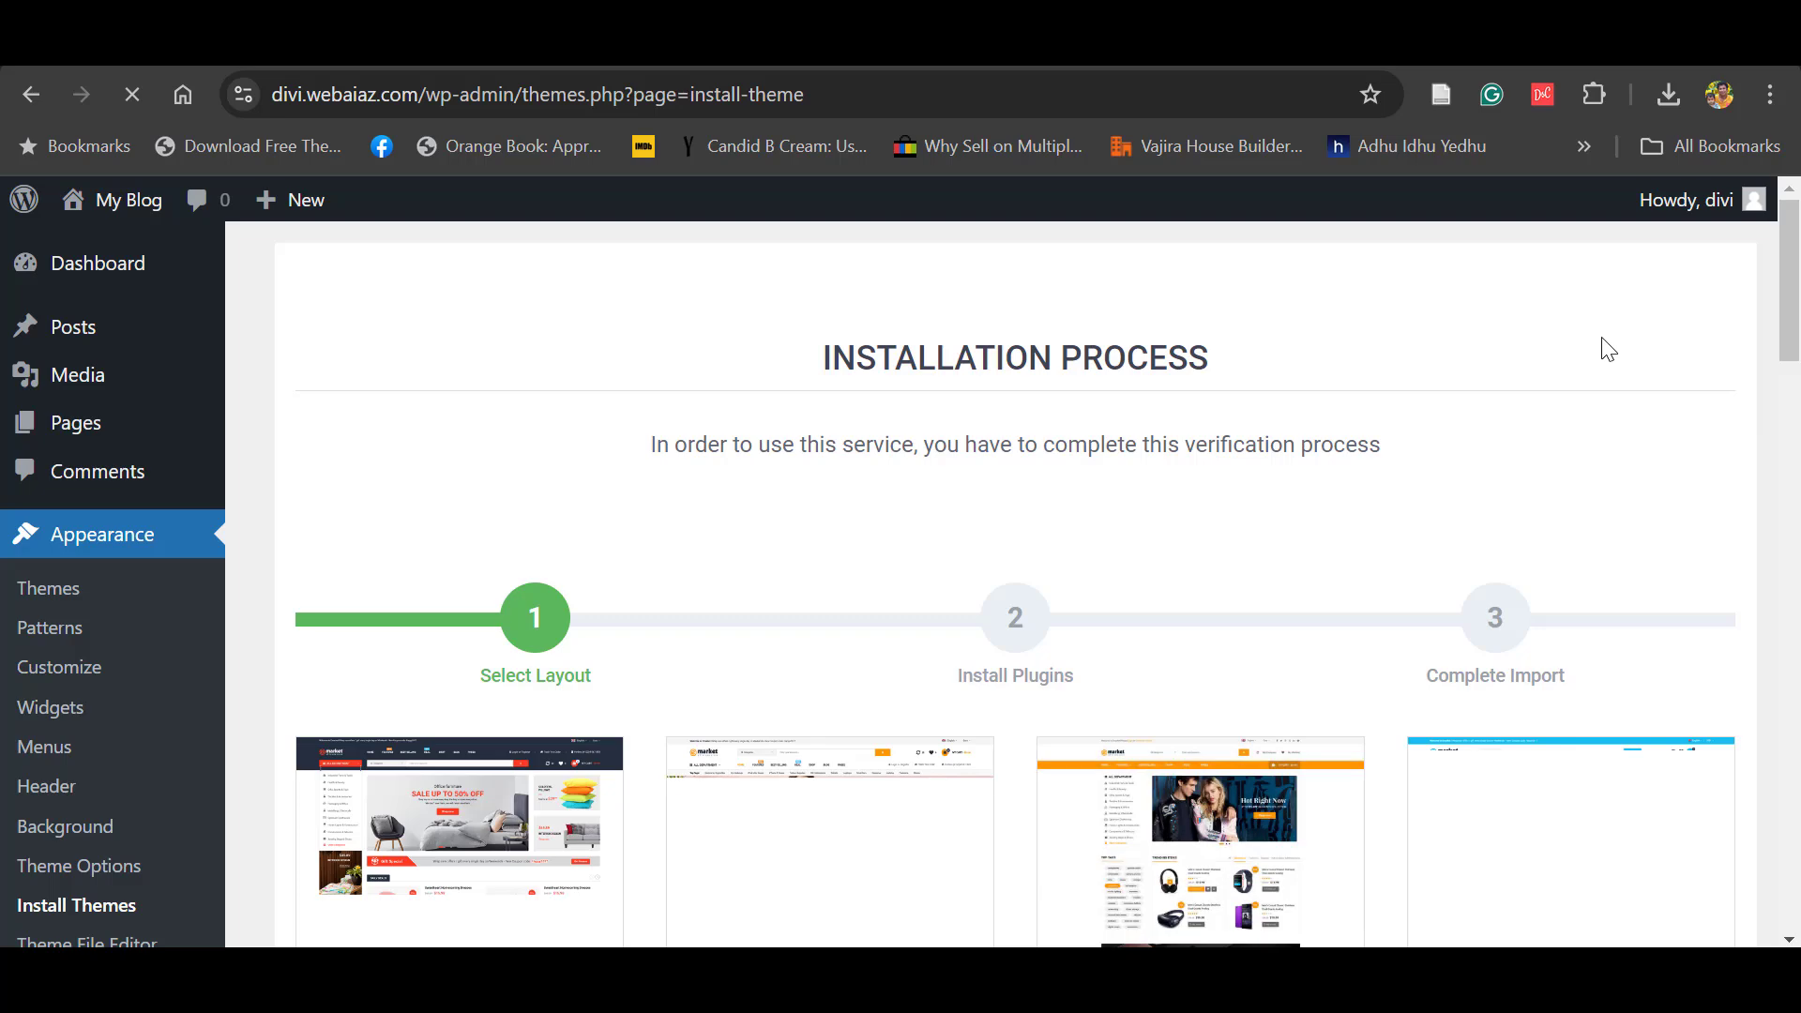
Step: Select the #1 Marketplace layout in the installation process and continue to the Install Plugins stage
left_click_drag(1798, 291, 1800, 334)
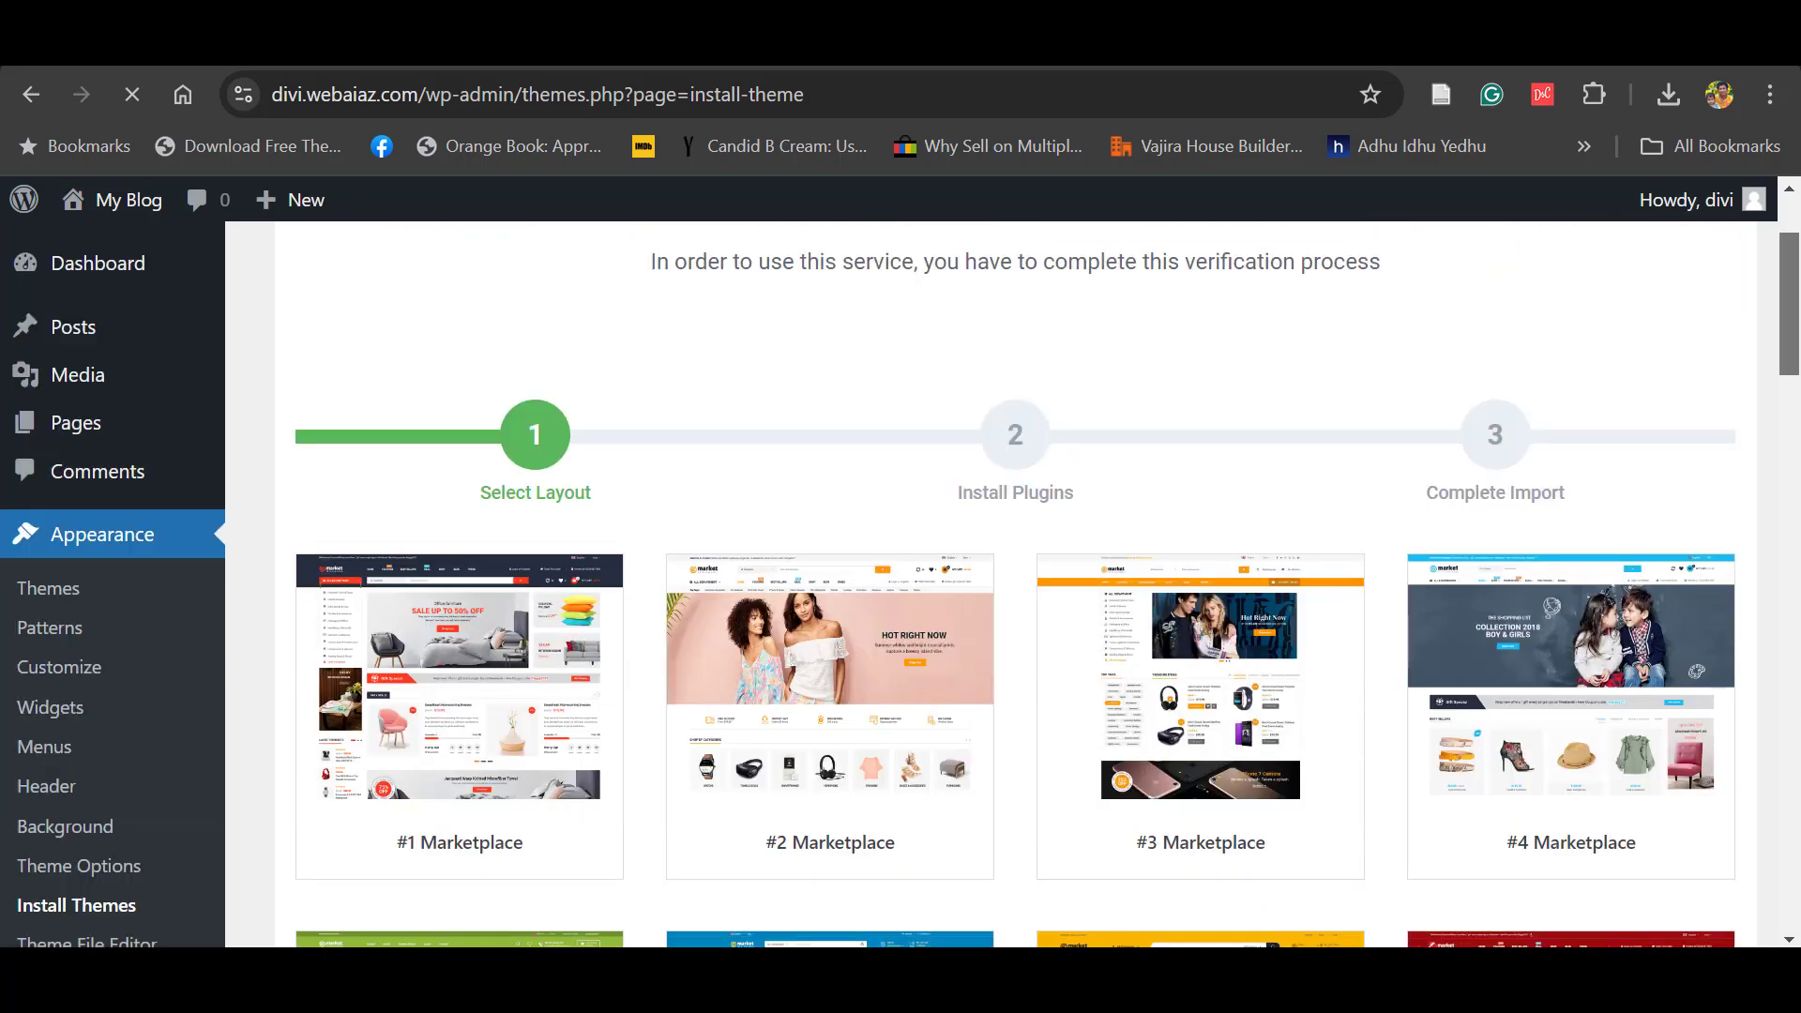
left_click(504, 630)
left_click_drag(1799, 313, 1799, 905)
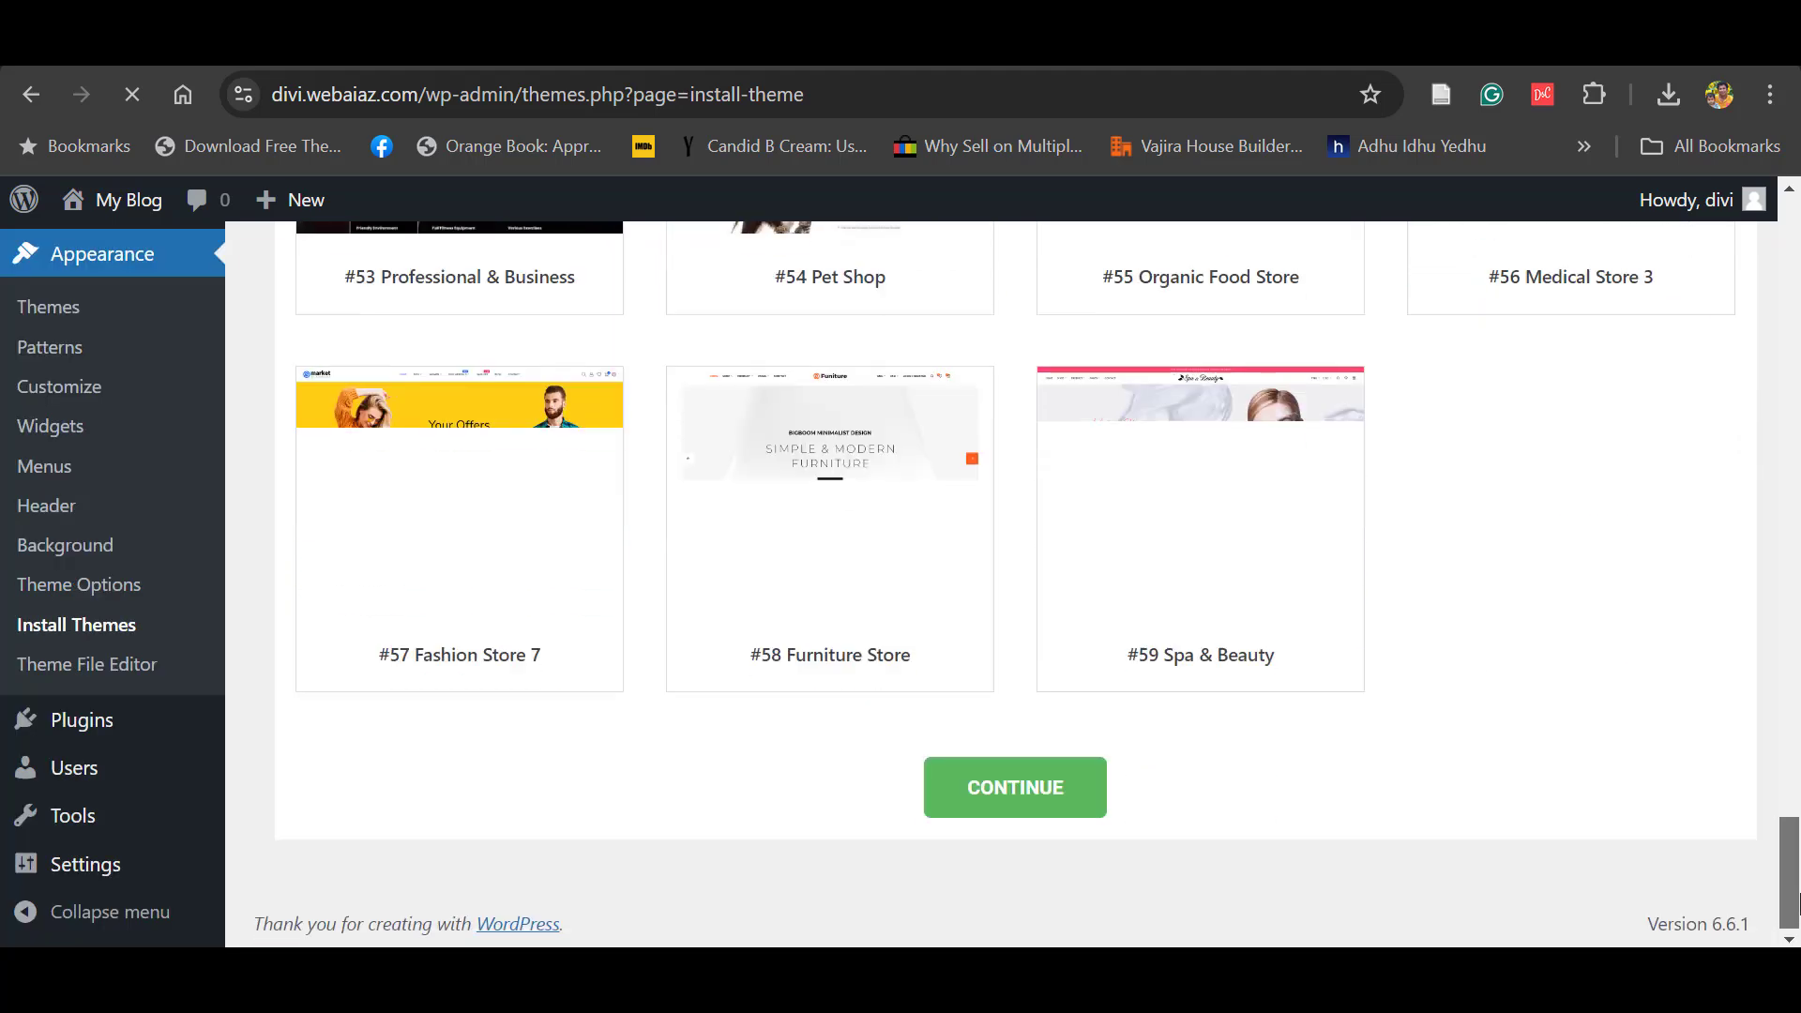
left_click(1021, 793)
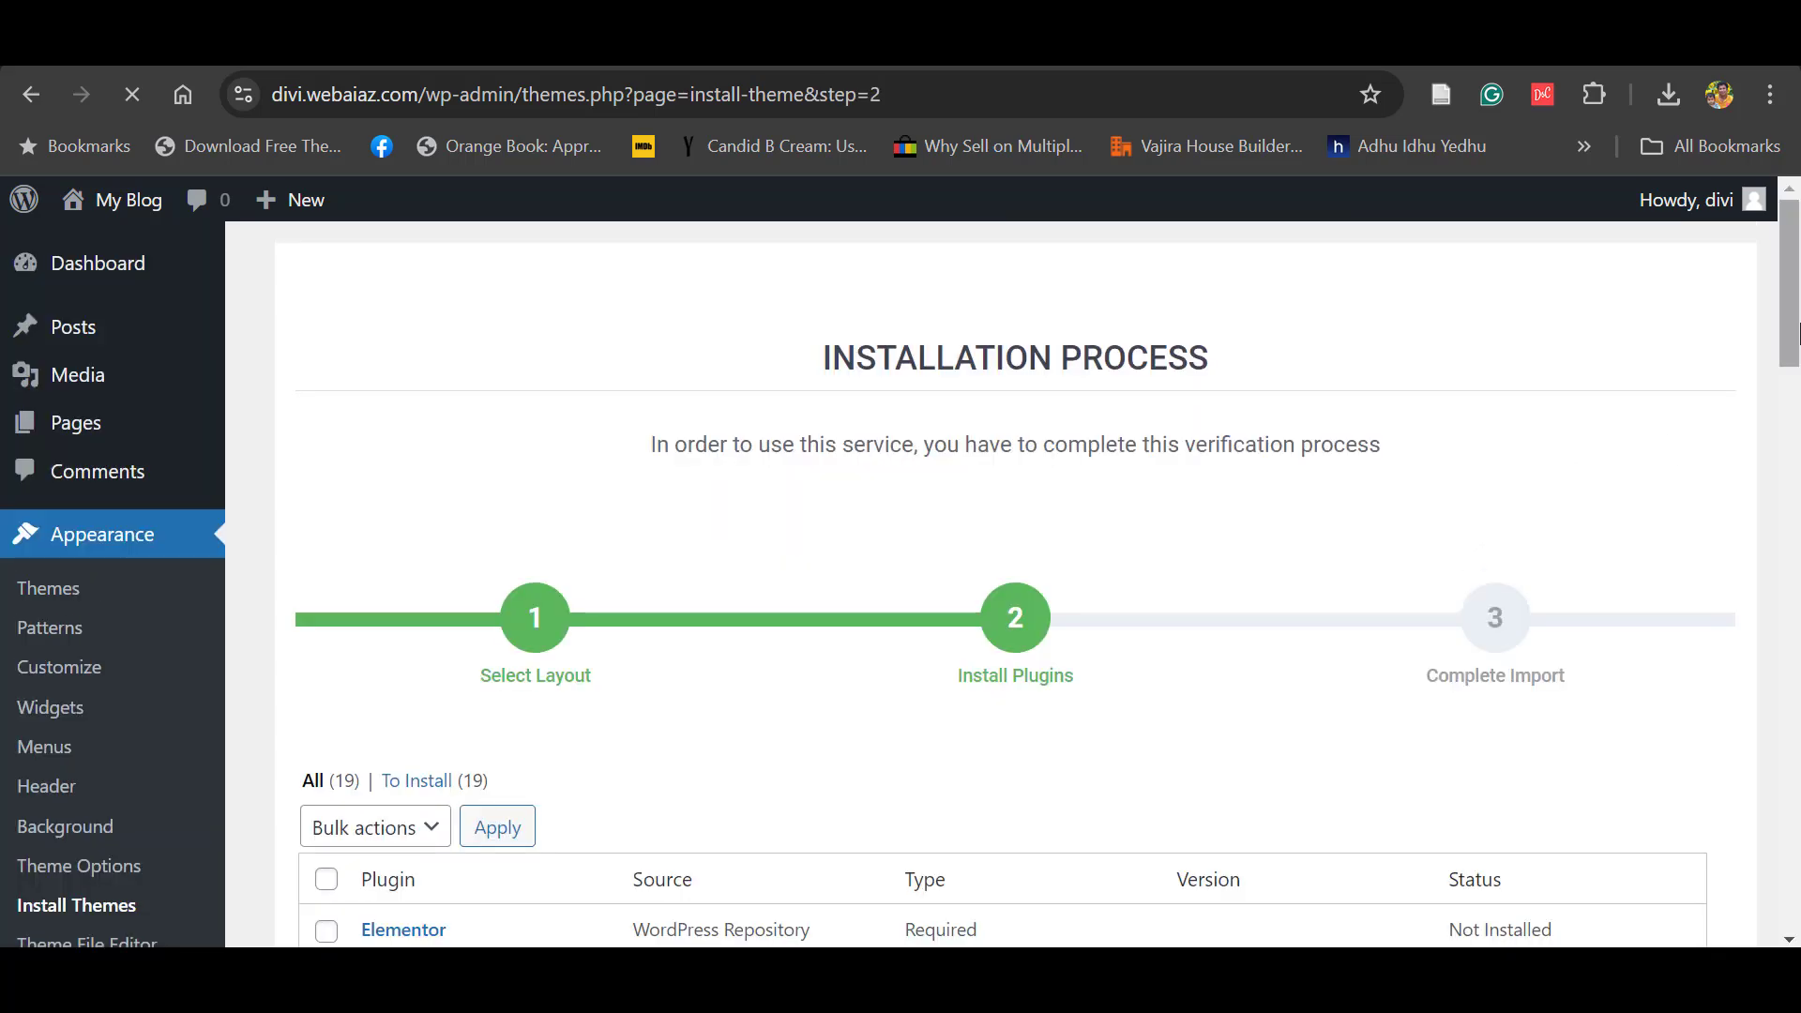
Step: Bulk-install all the plugins listed in the theme's Install Plugins stage
left_click_drag(1797, 329, 355, 753)
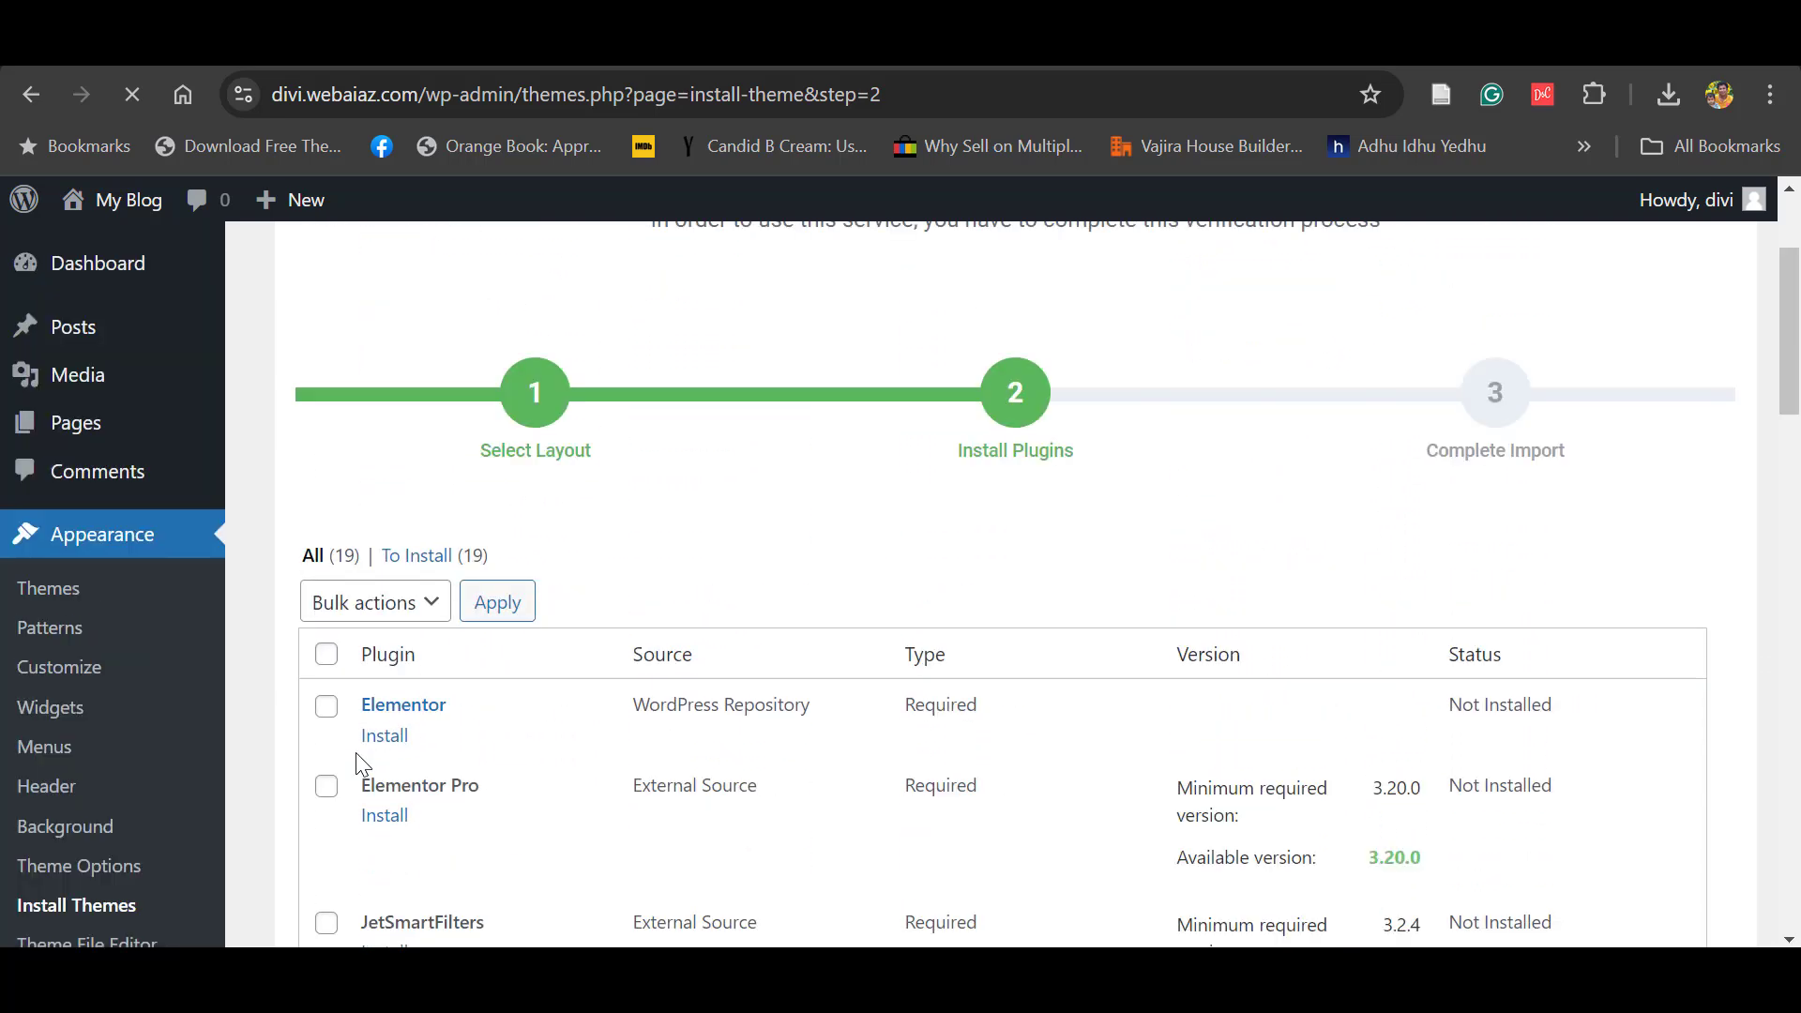
left_click(326, 656)
left_click(368, 607)
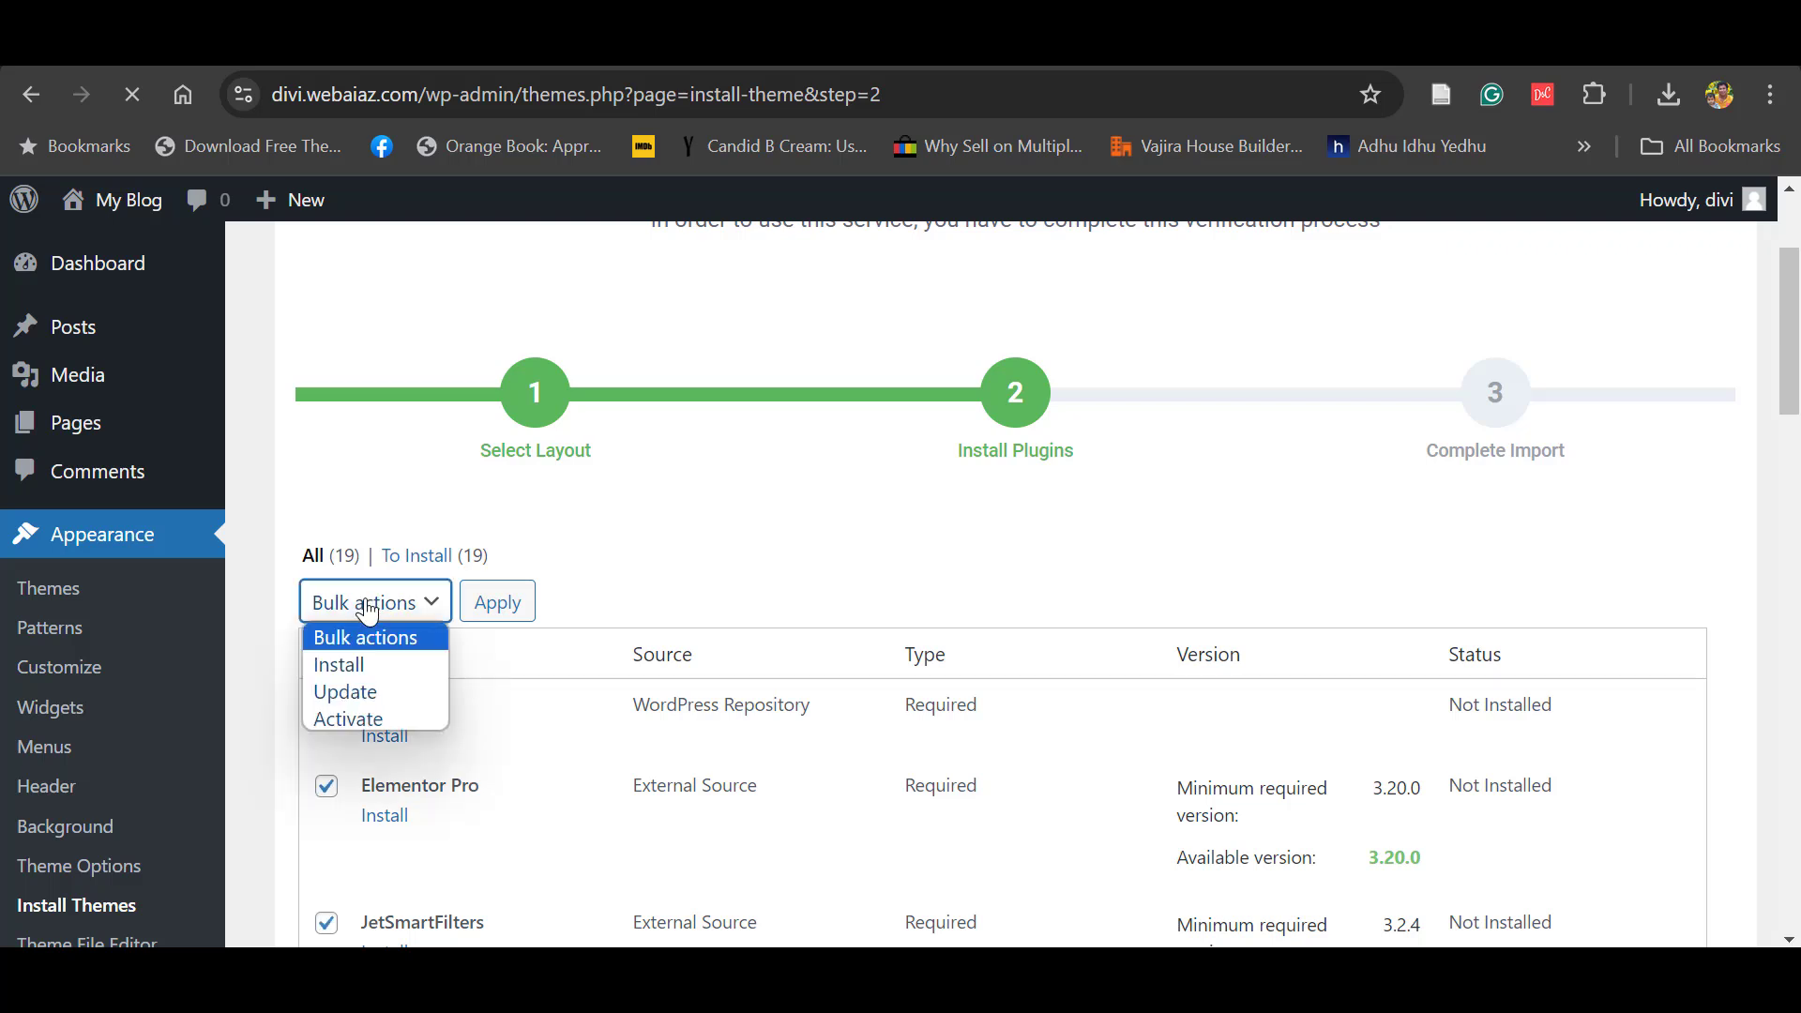
left_click(341, 664)
left_click(488, 612)
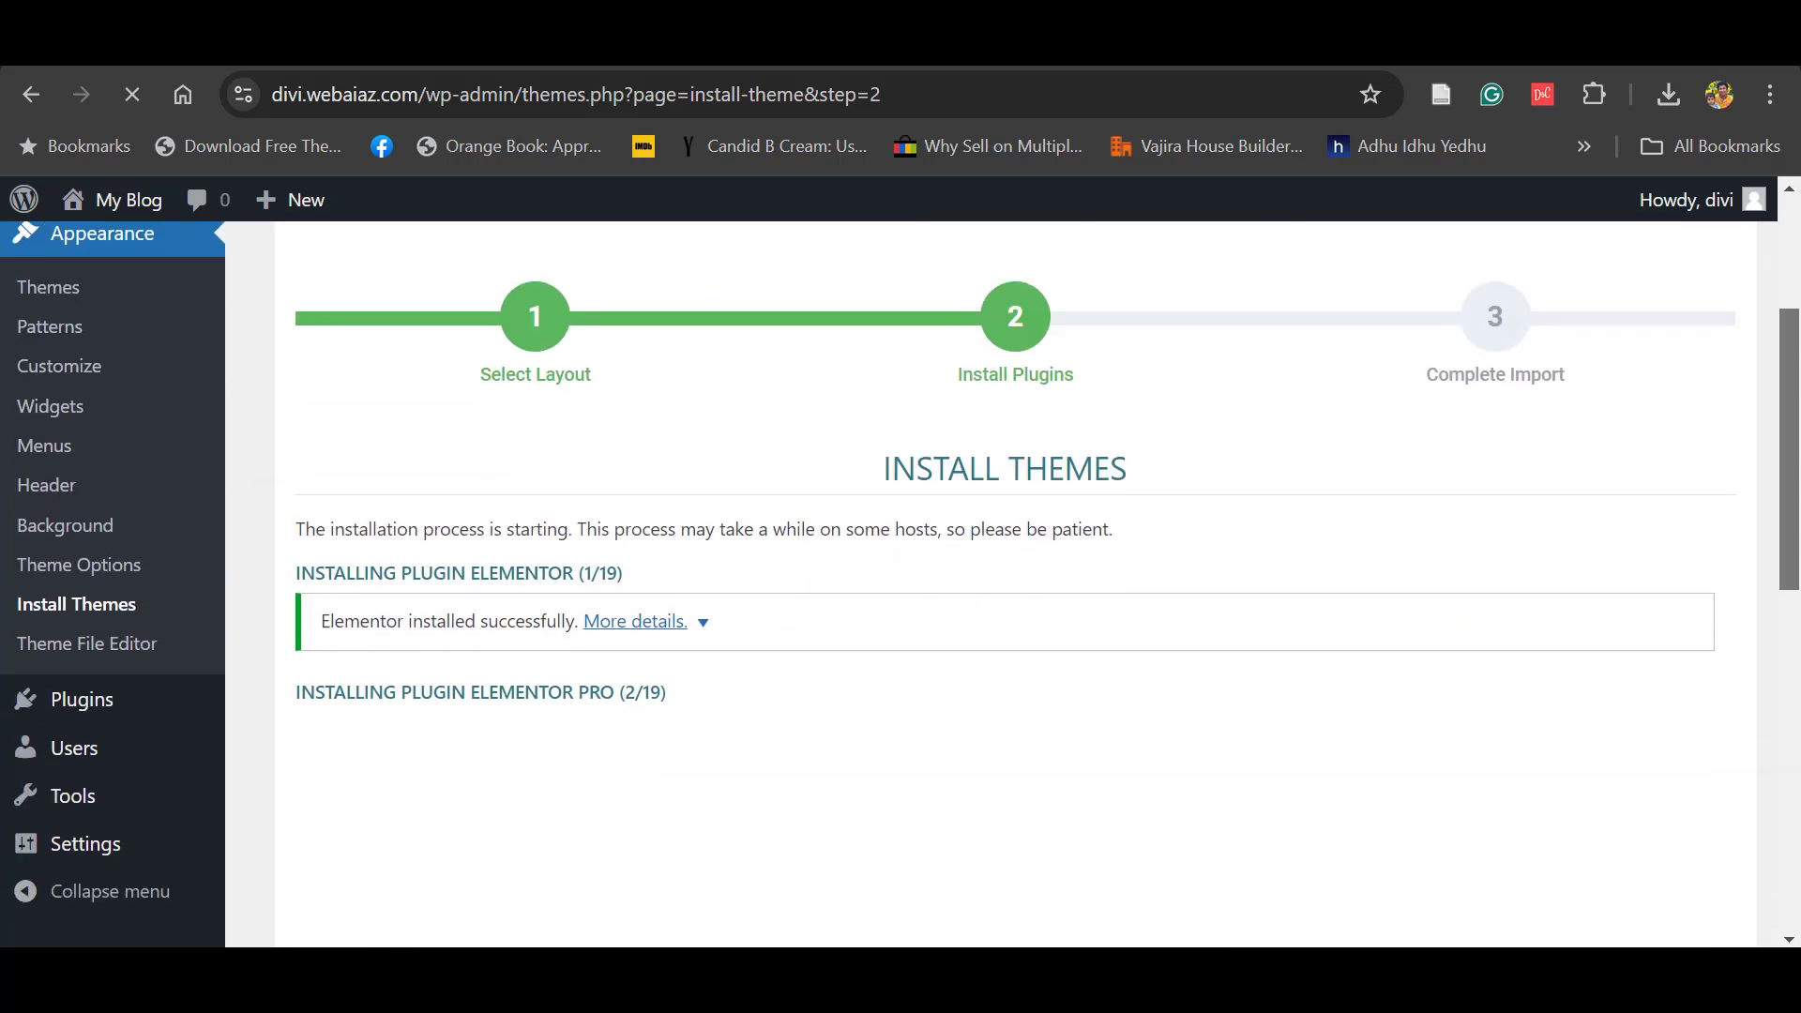
Step: Return to the required plugins installer and bulk-activate all the installed plugins
left_click_drag(1799, 503, 1799, 548)
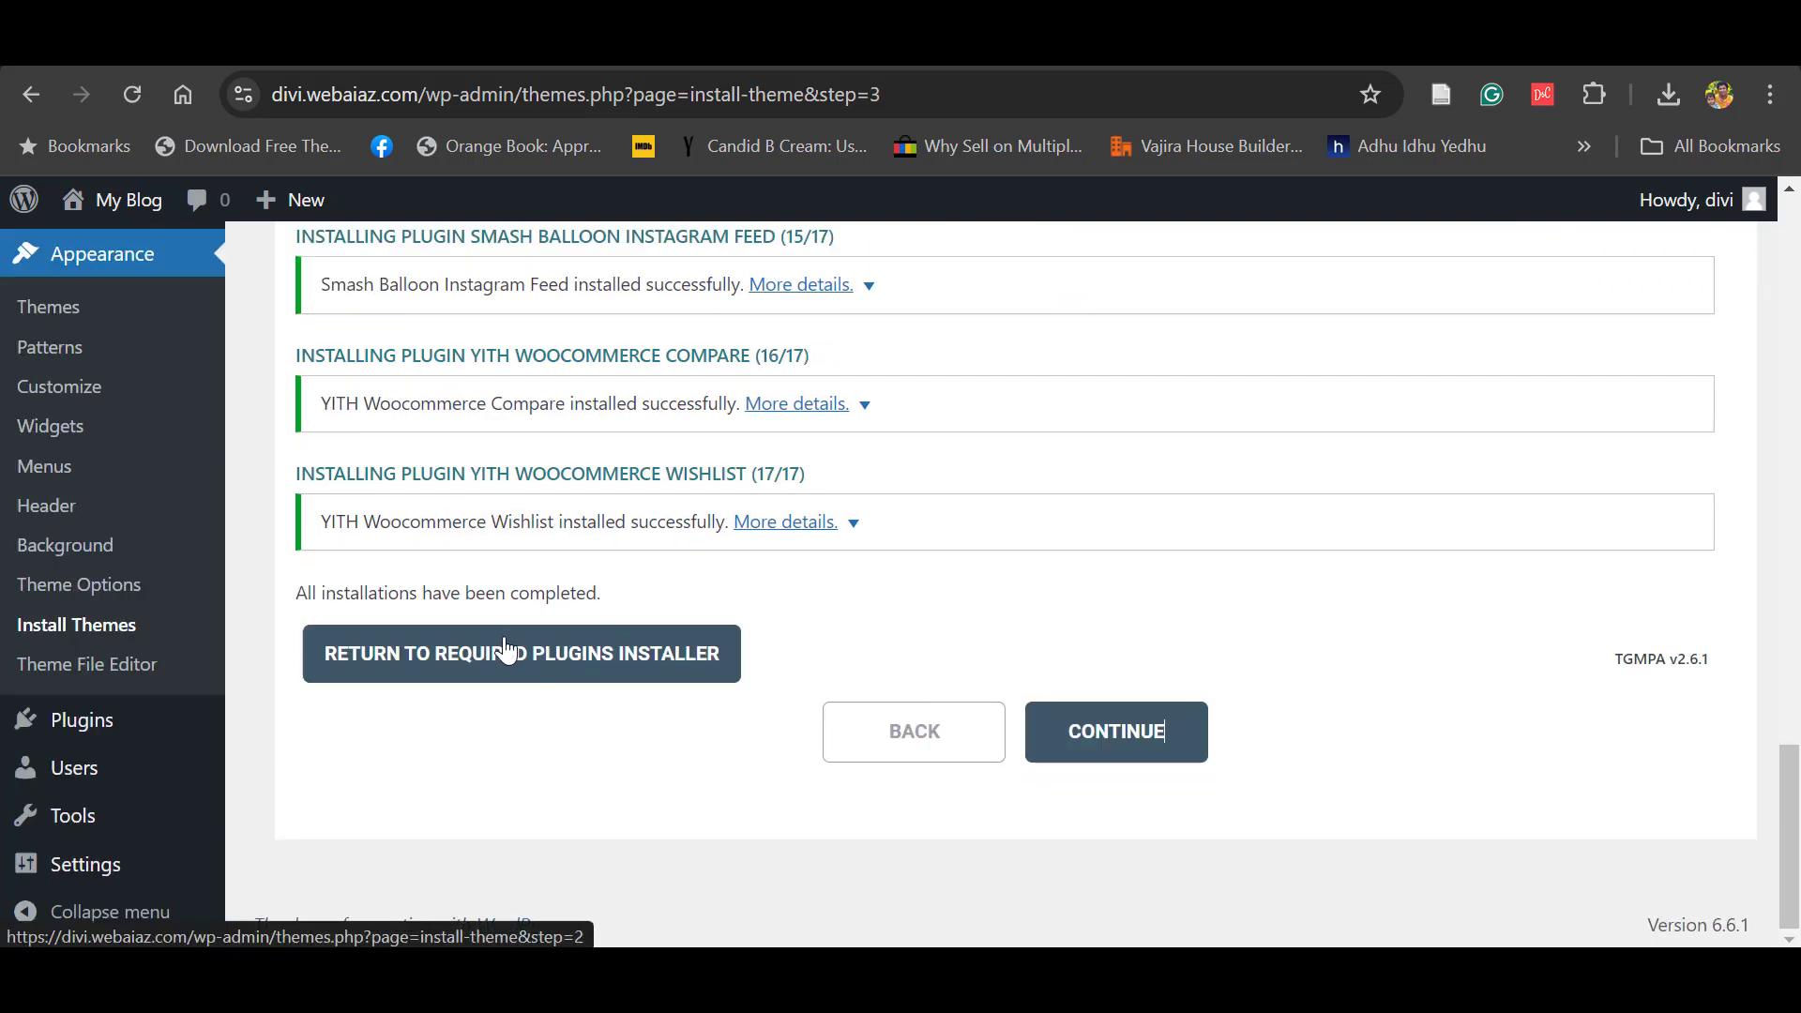
left_click(516, 665)
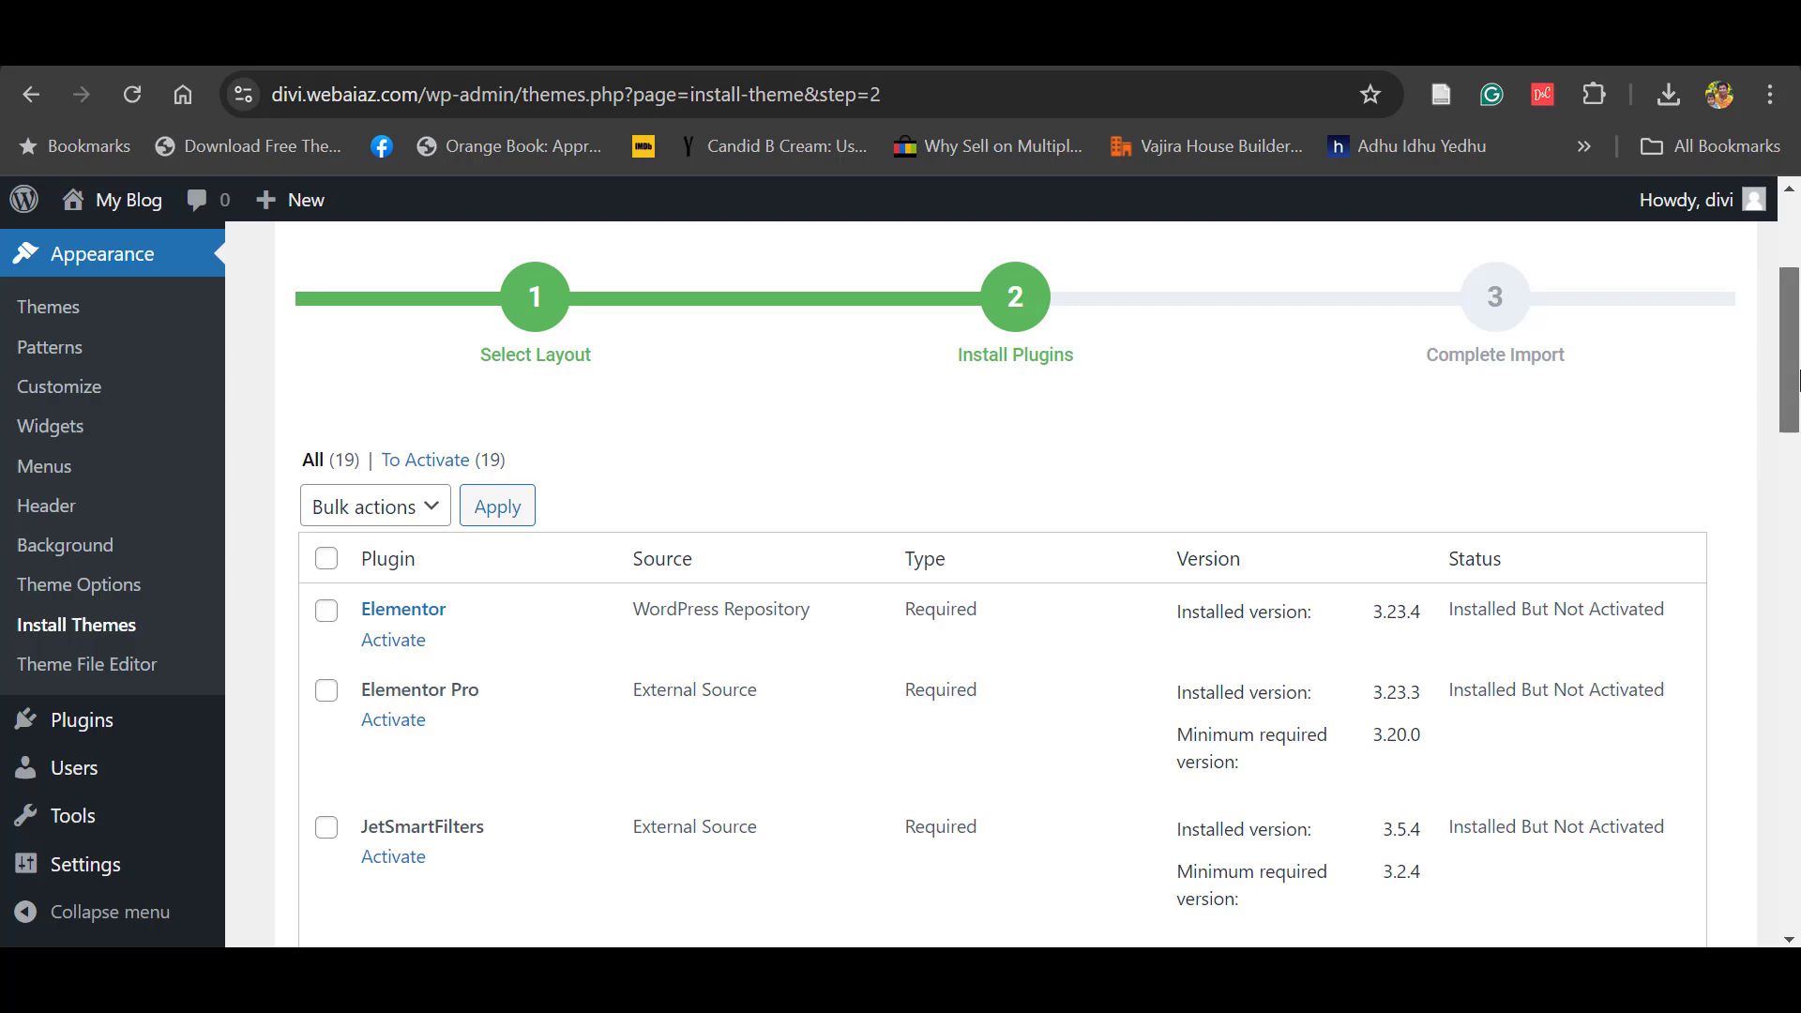
left_click_drag(1790, 347, 1797, 216)
scroll(323, 711, "down", 2)
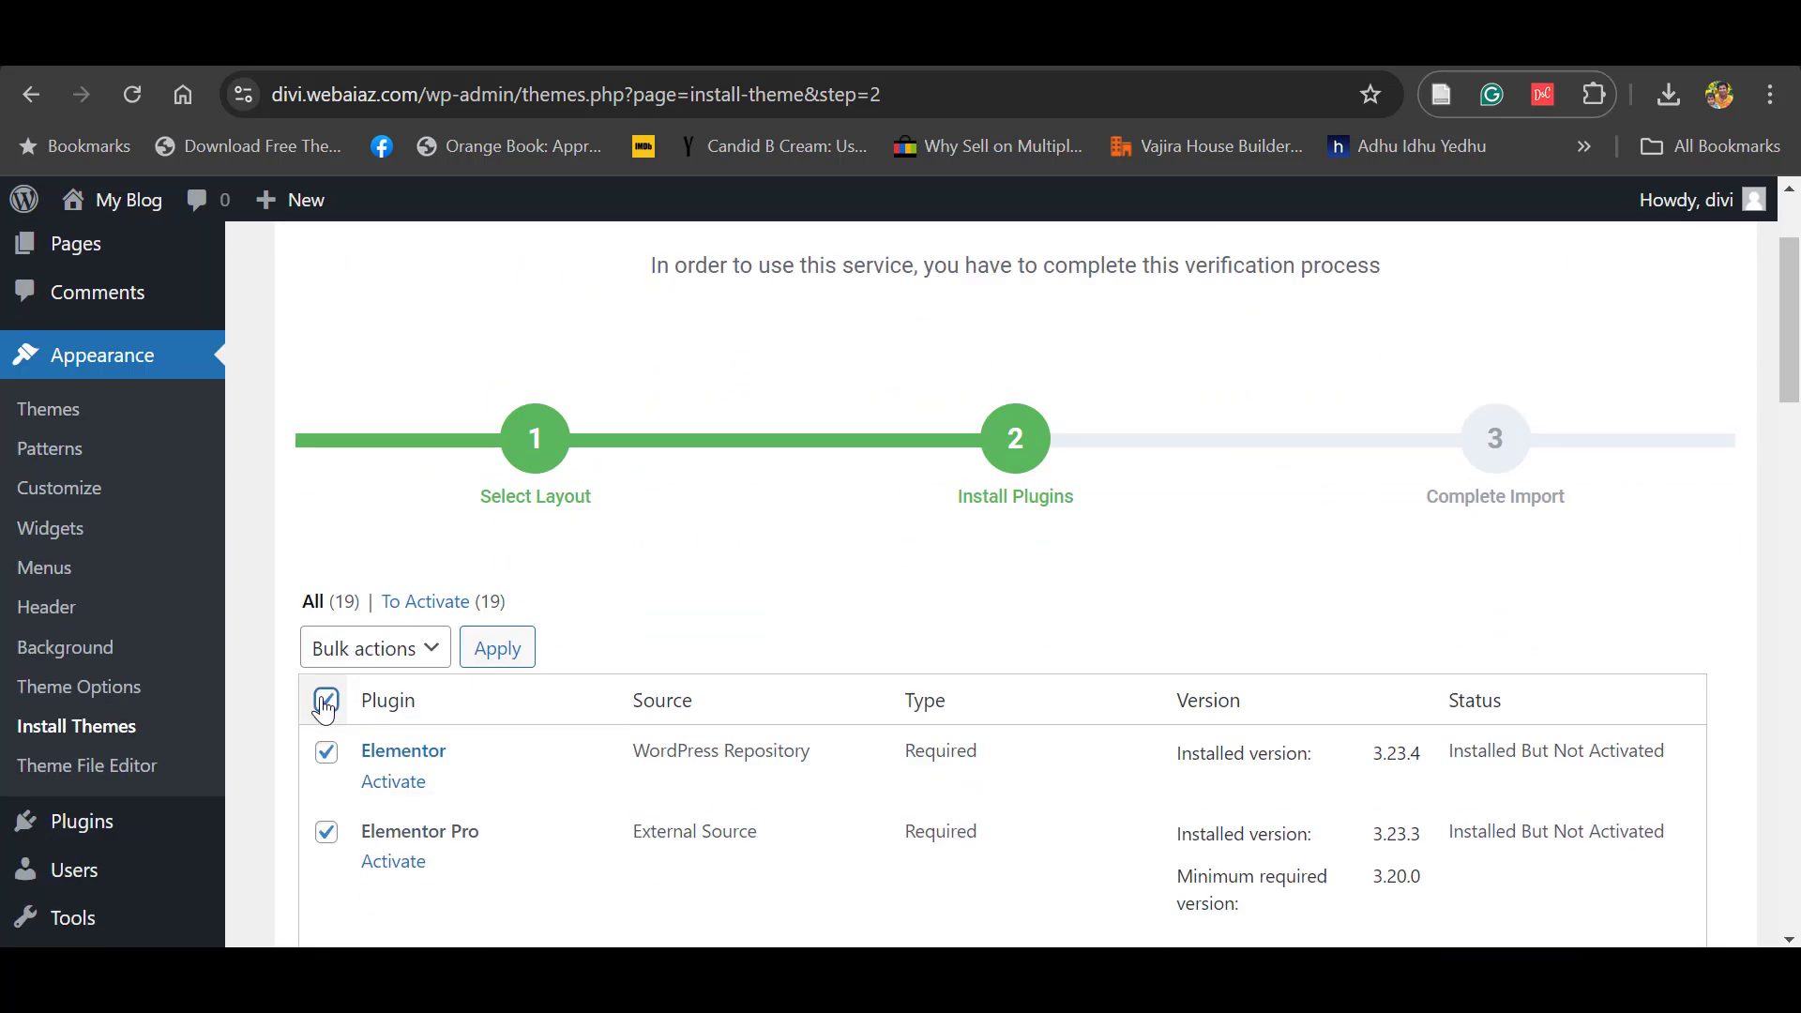
left_click(376, 648)
left_click(465, 674)
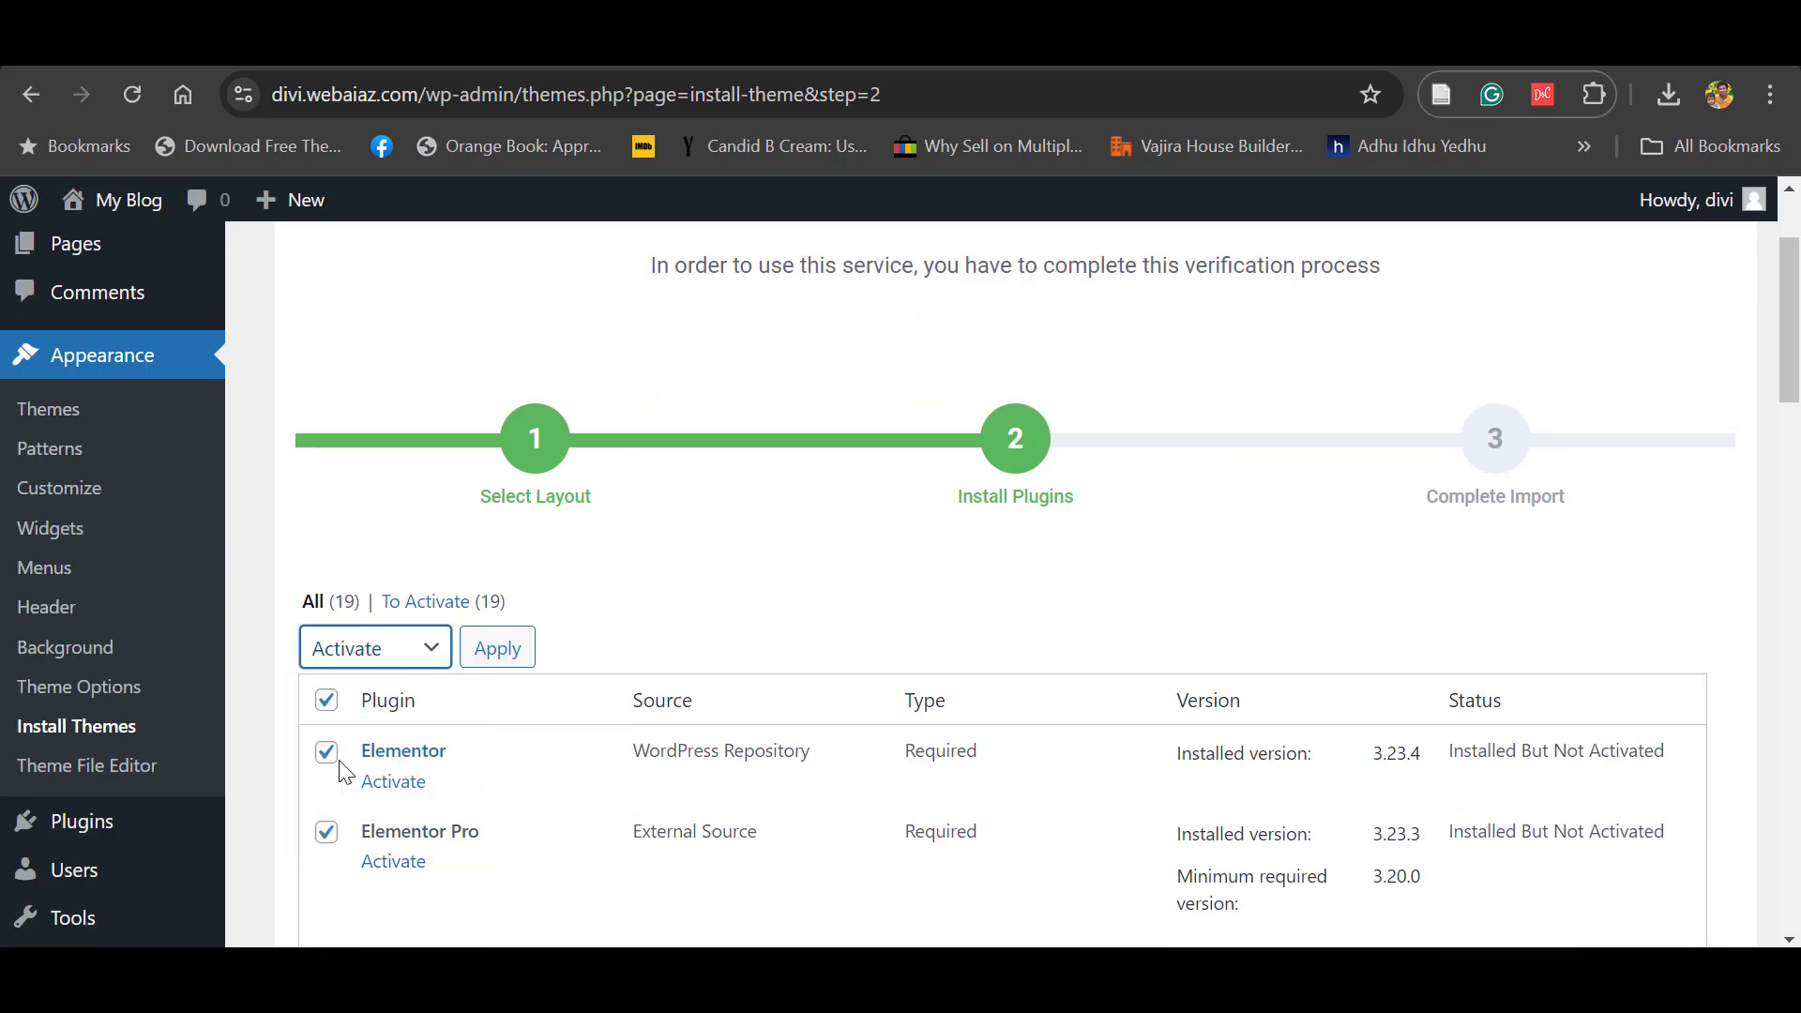
left_click(498, 648)
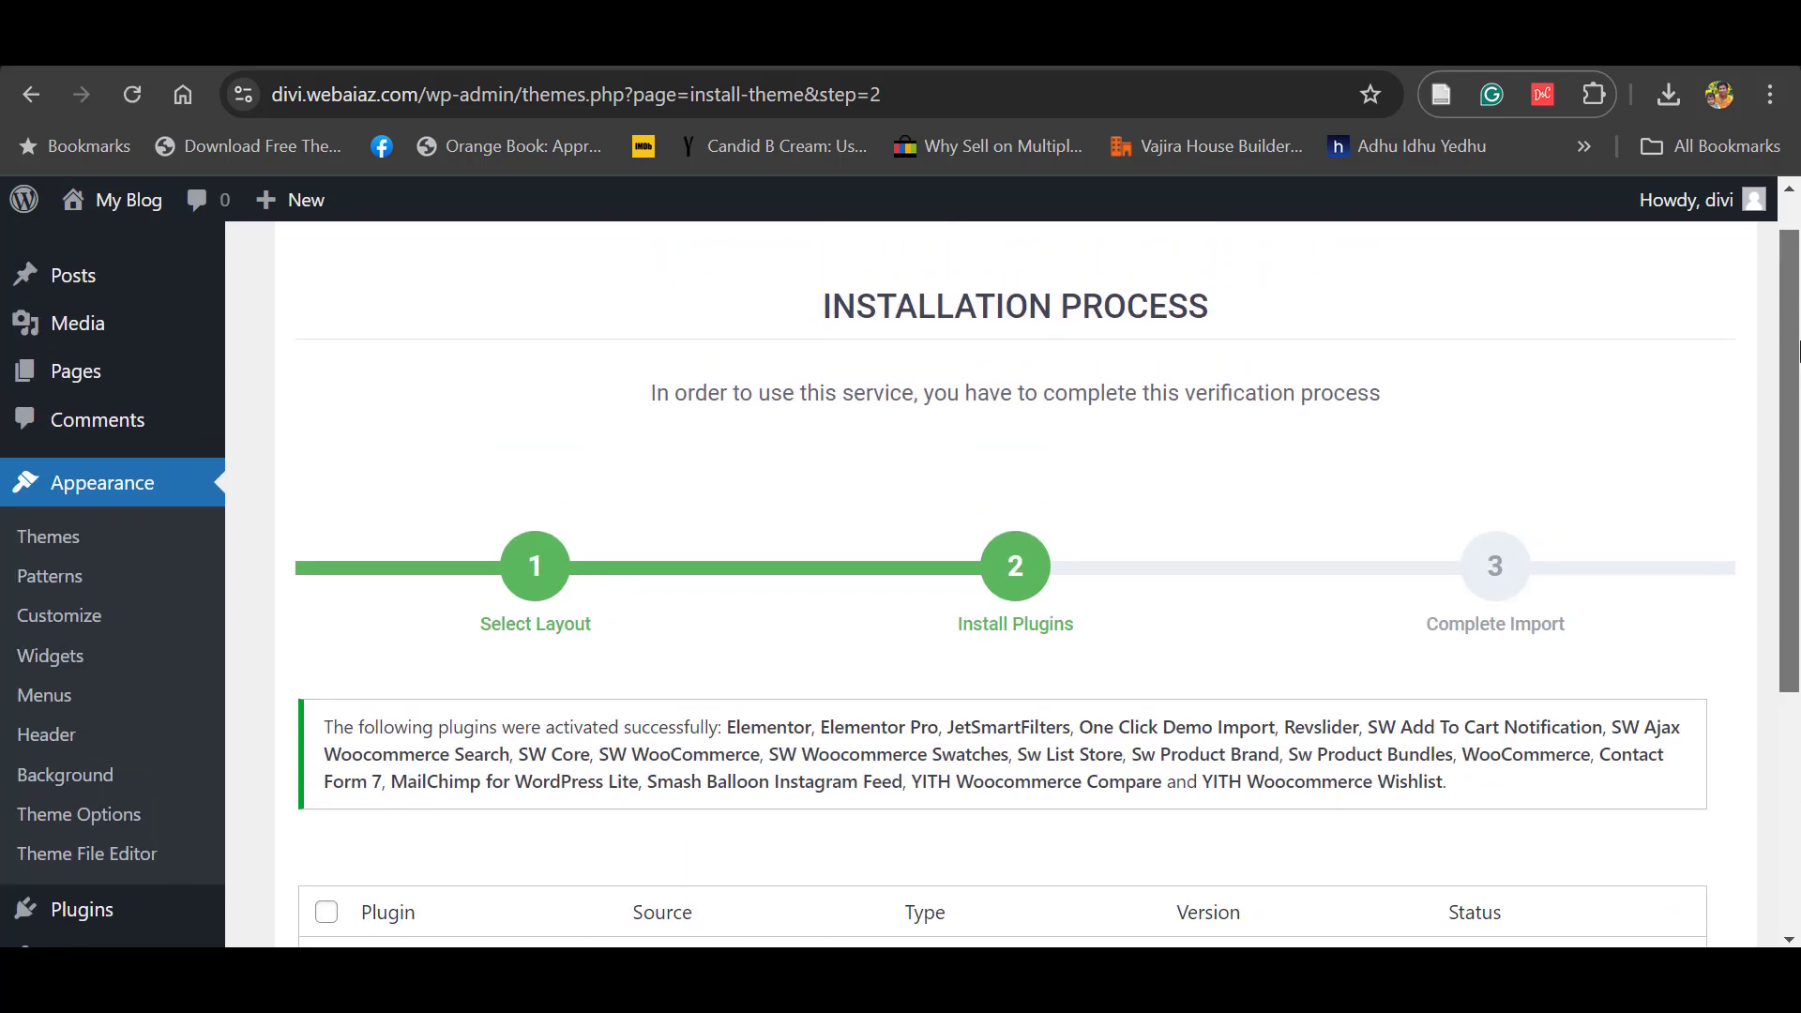
Step: Continue to the Complete Import stage and import the #1 Marketplace demo with the Import All Content option
left_click_drag(1800, 352, 1800, 582)
left_click(1139, 775)
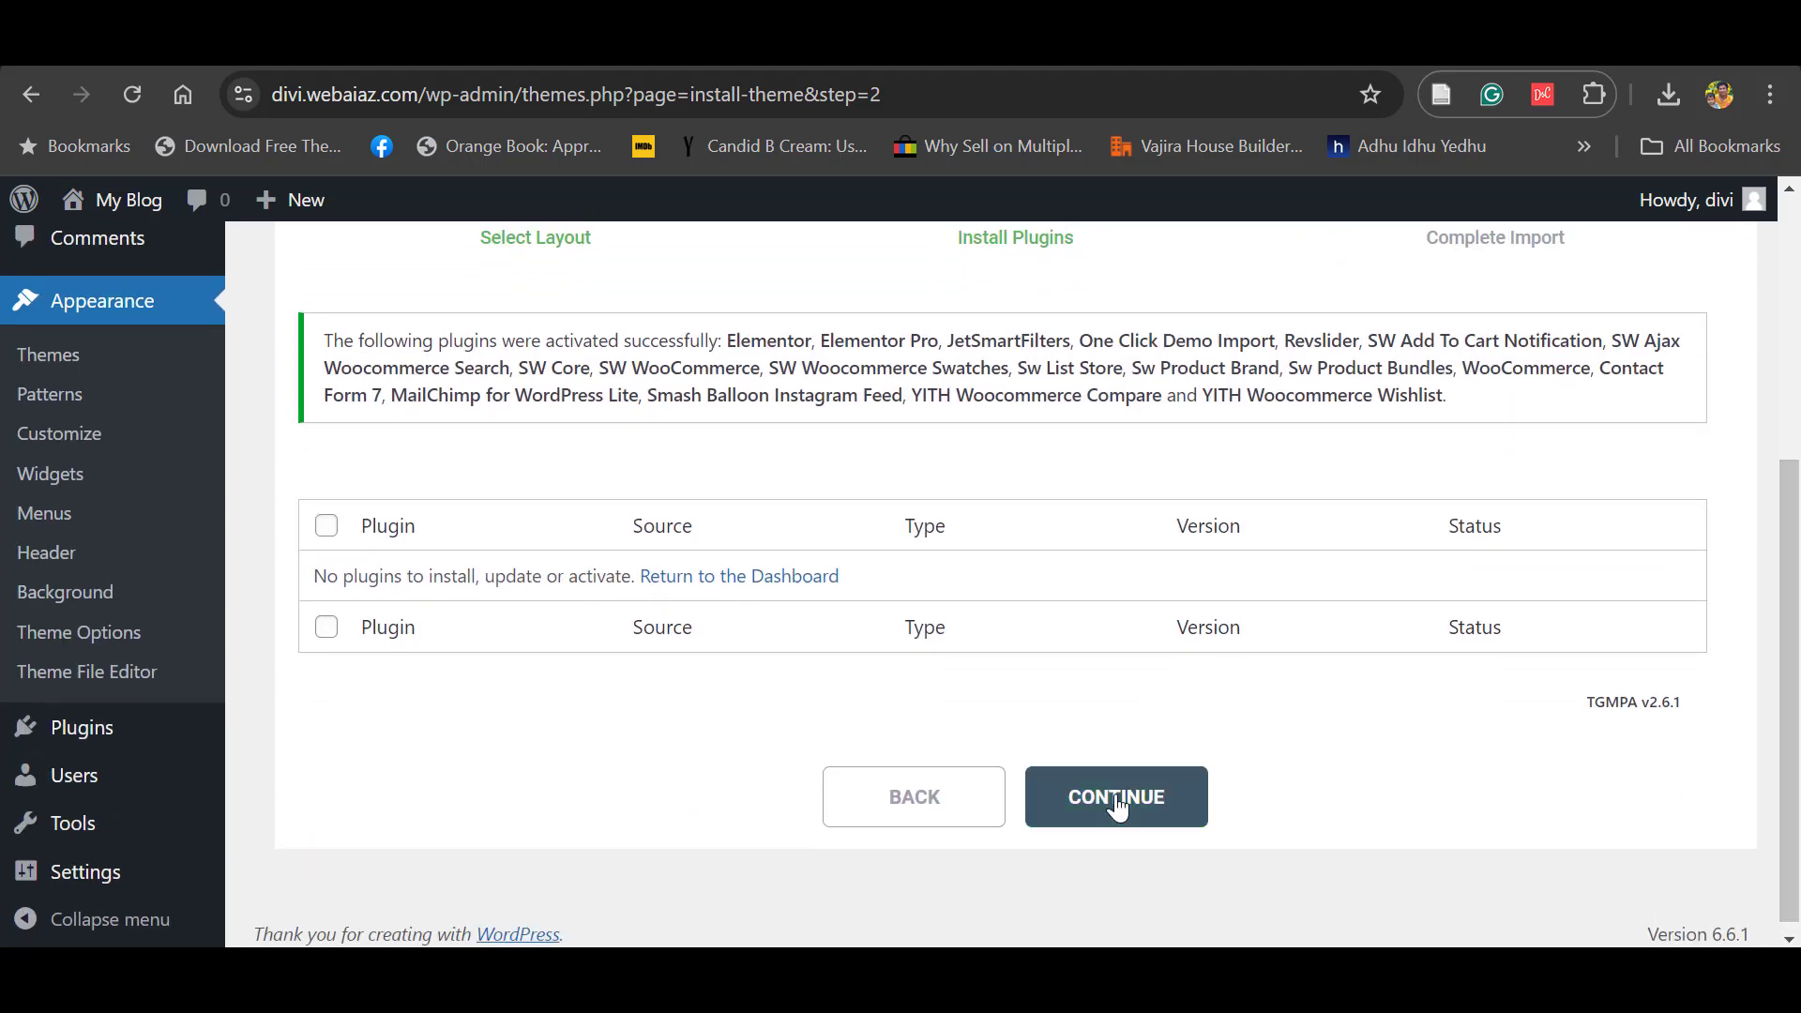
left_click_drag(1797, 404, 1797, 642)
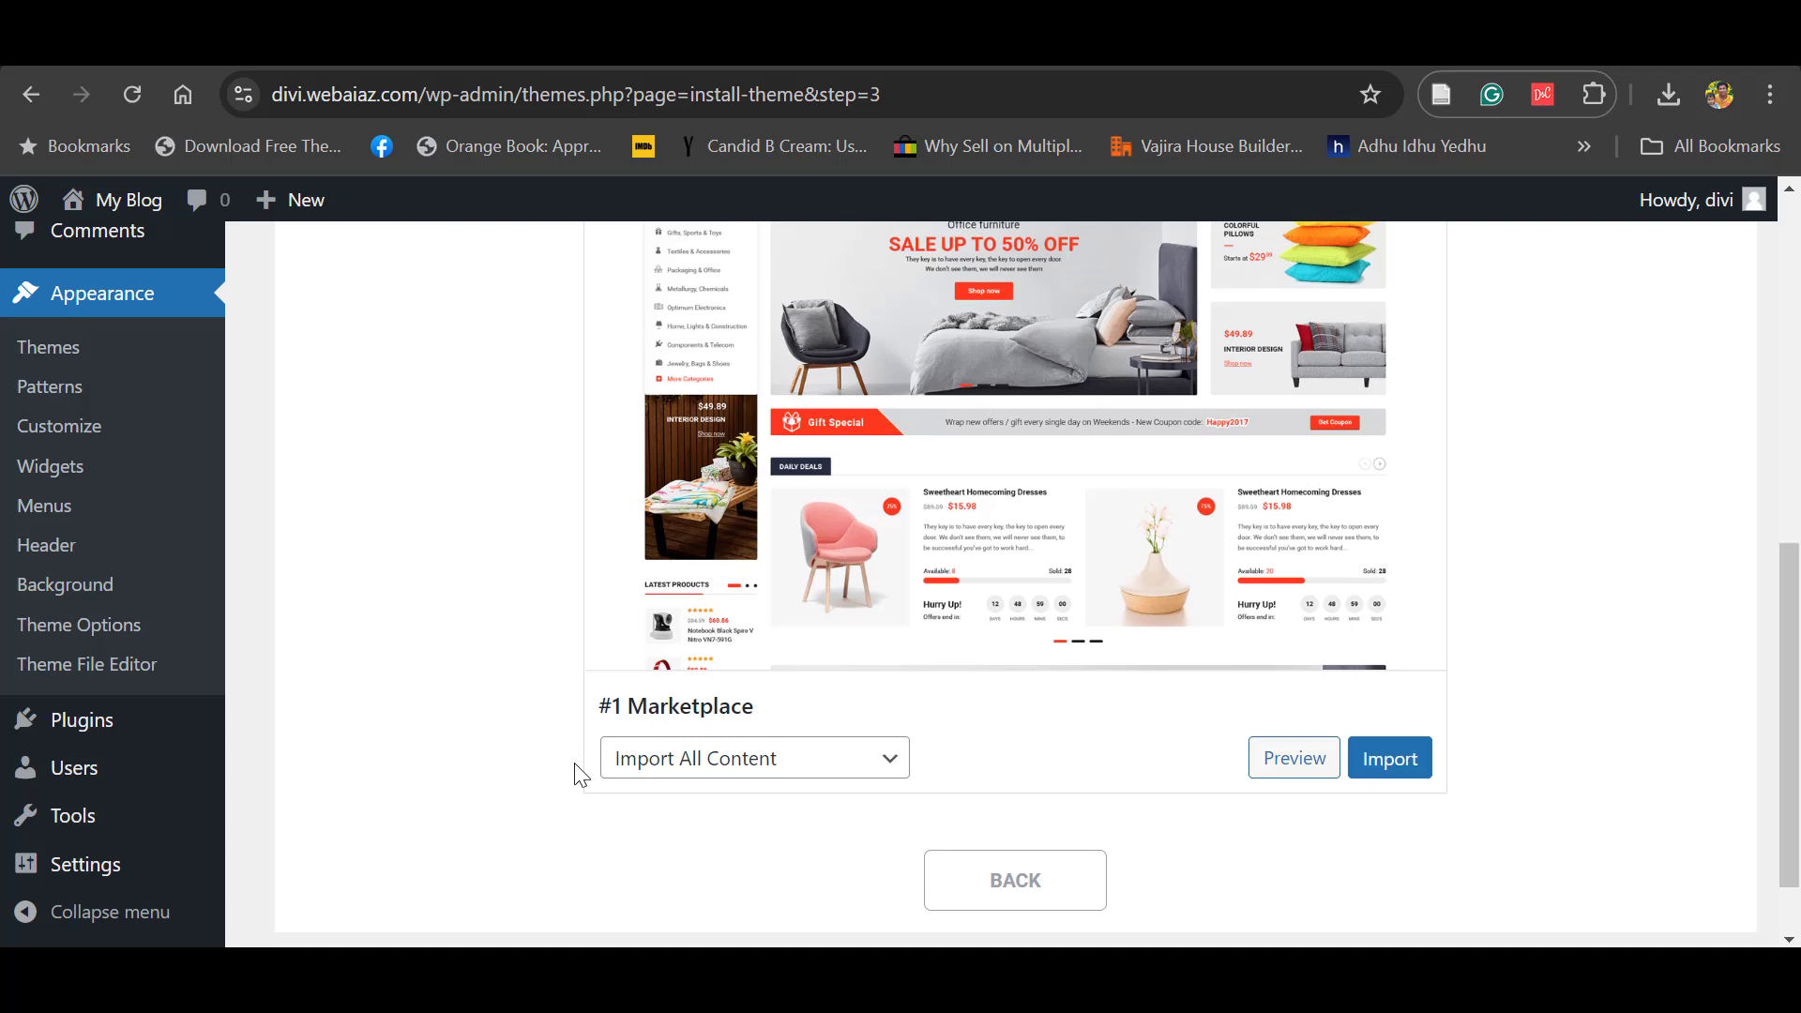
left_click(856, 766)
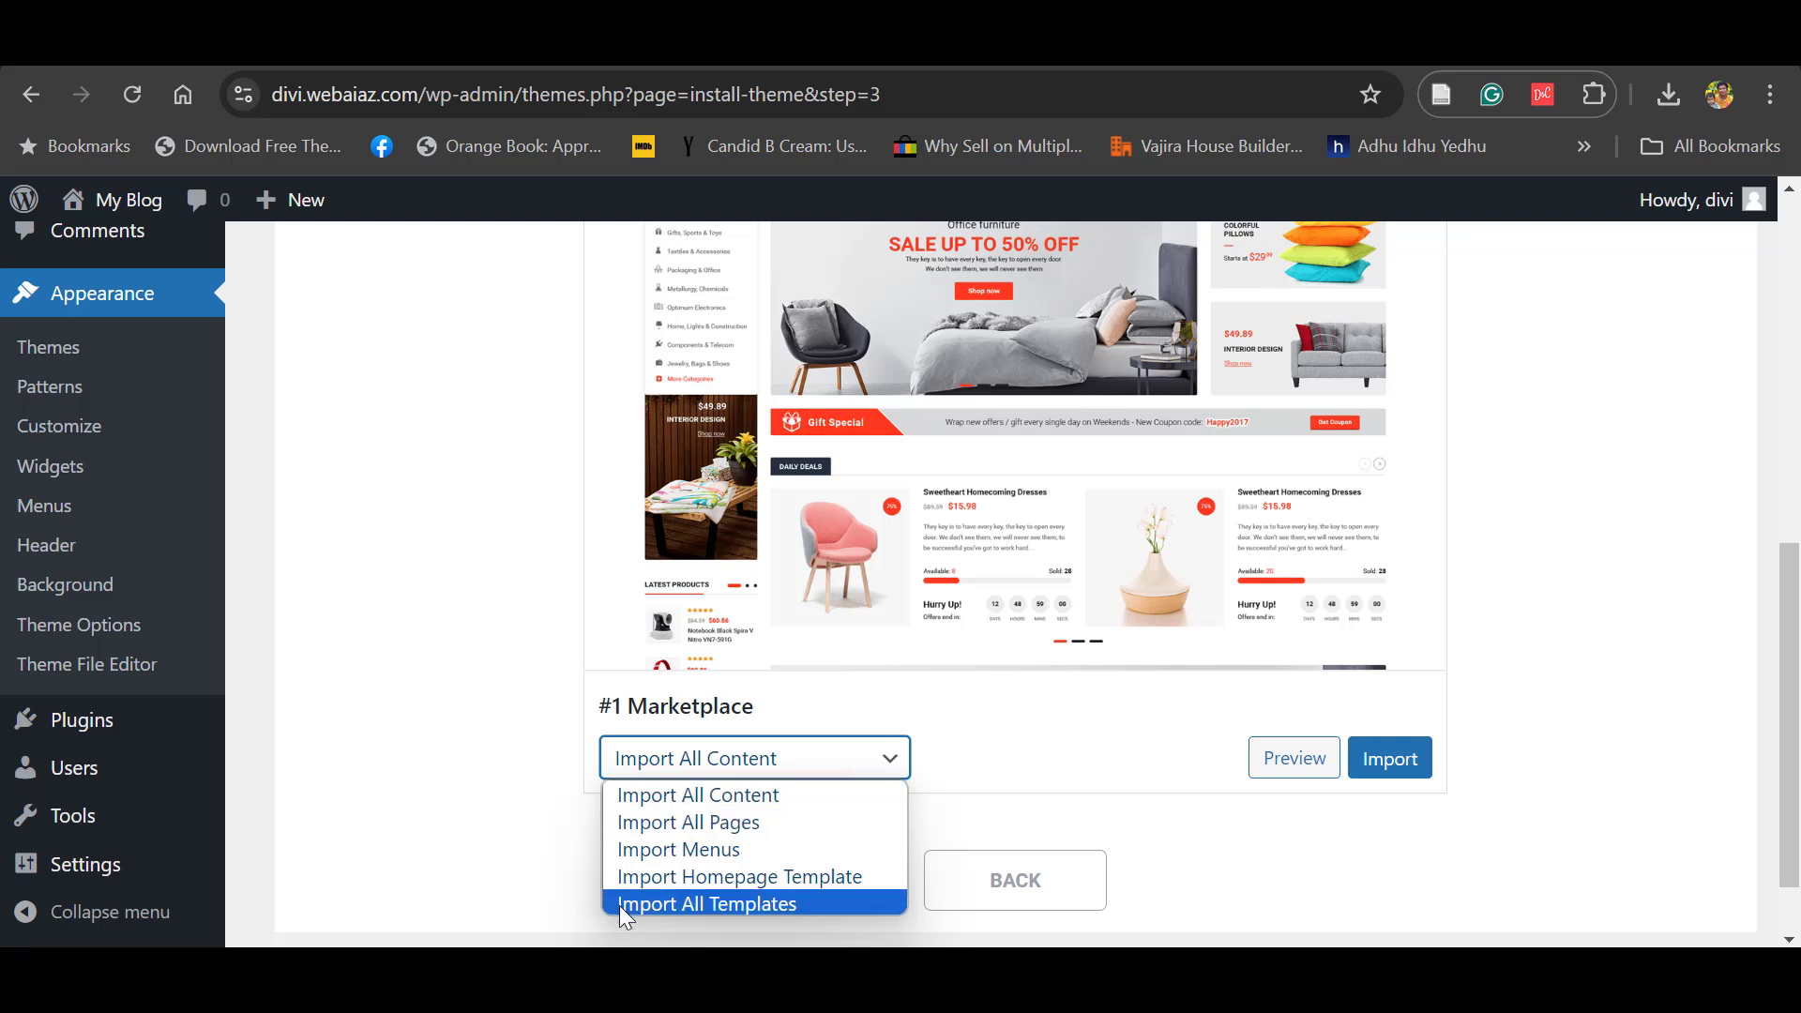
left_click(652, 770)
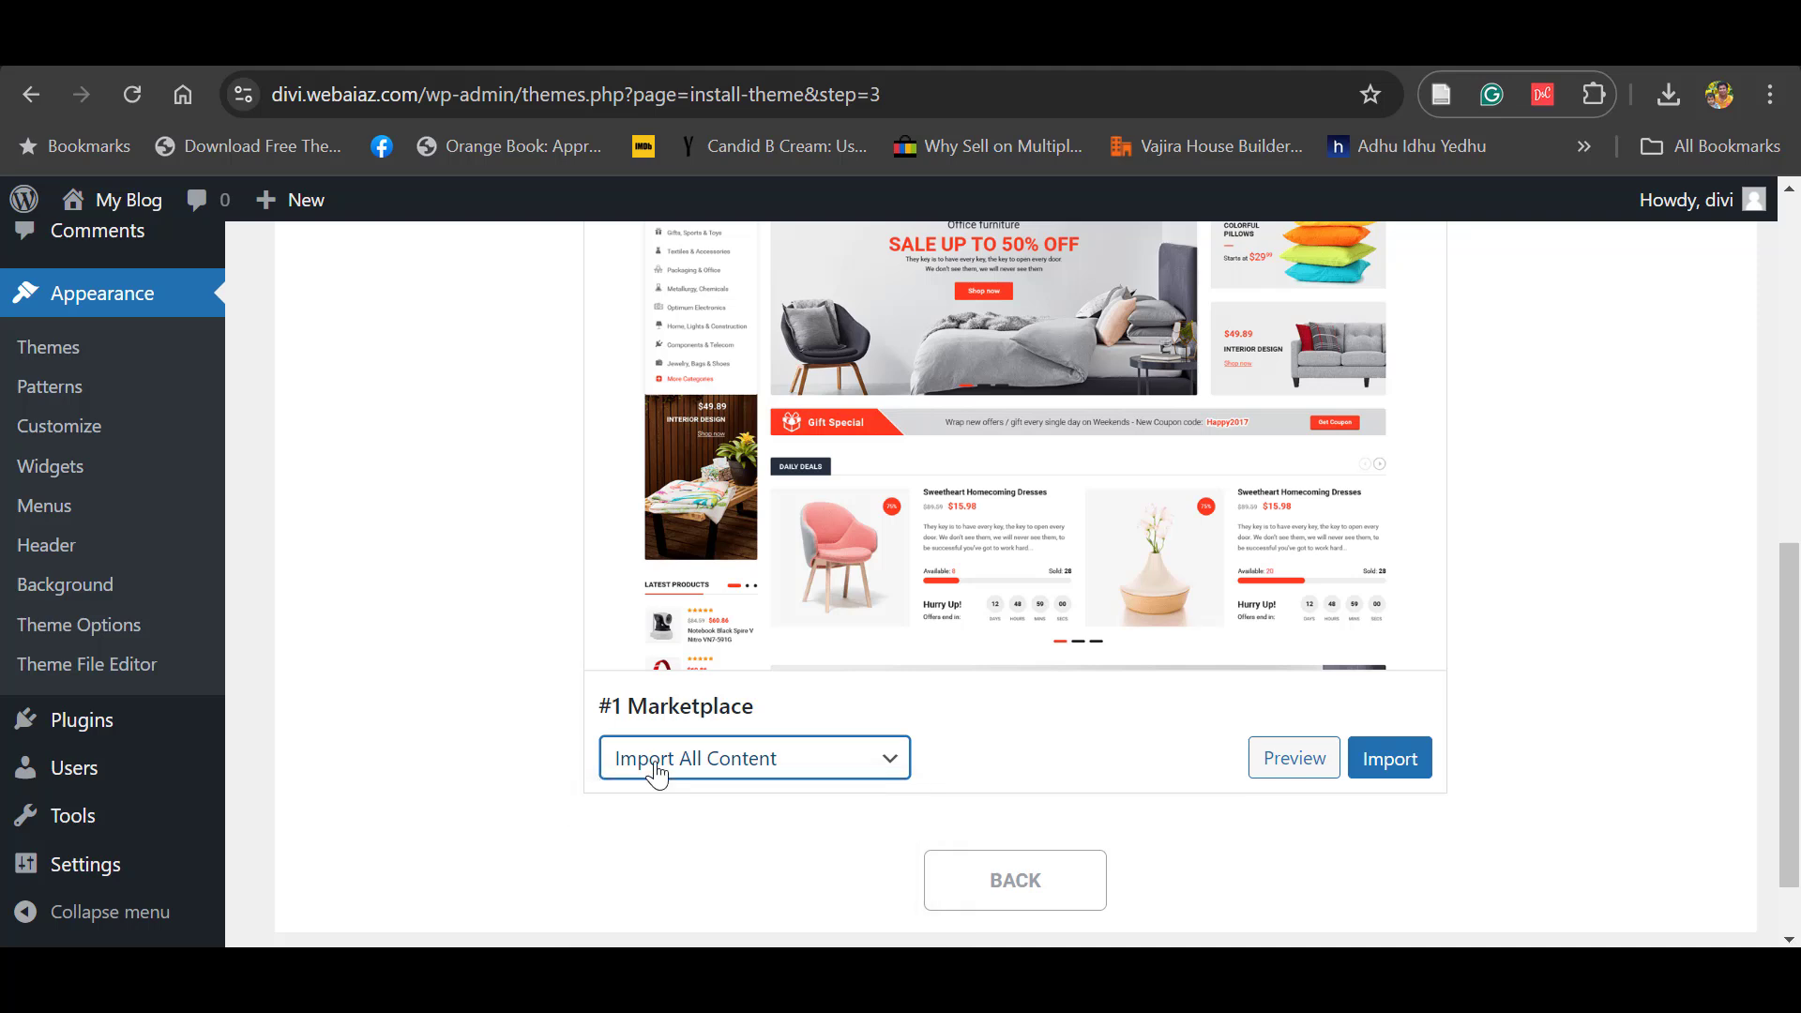
left_click(1384, 762)
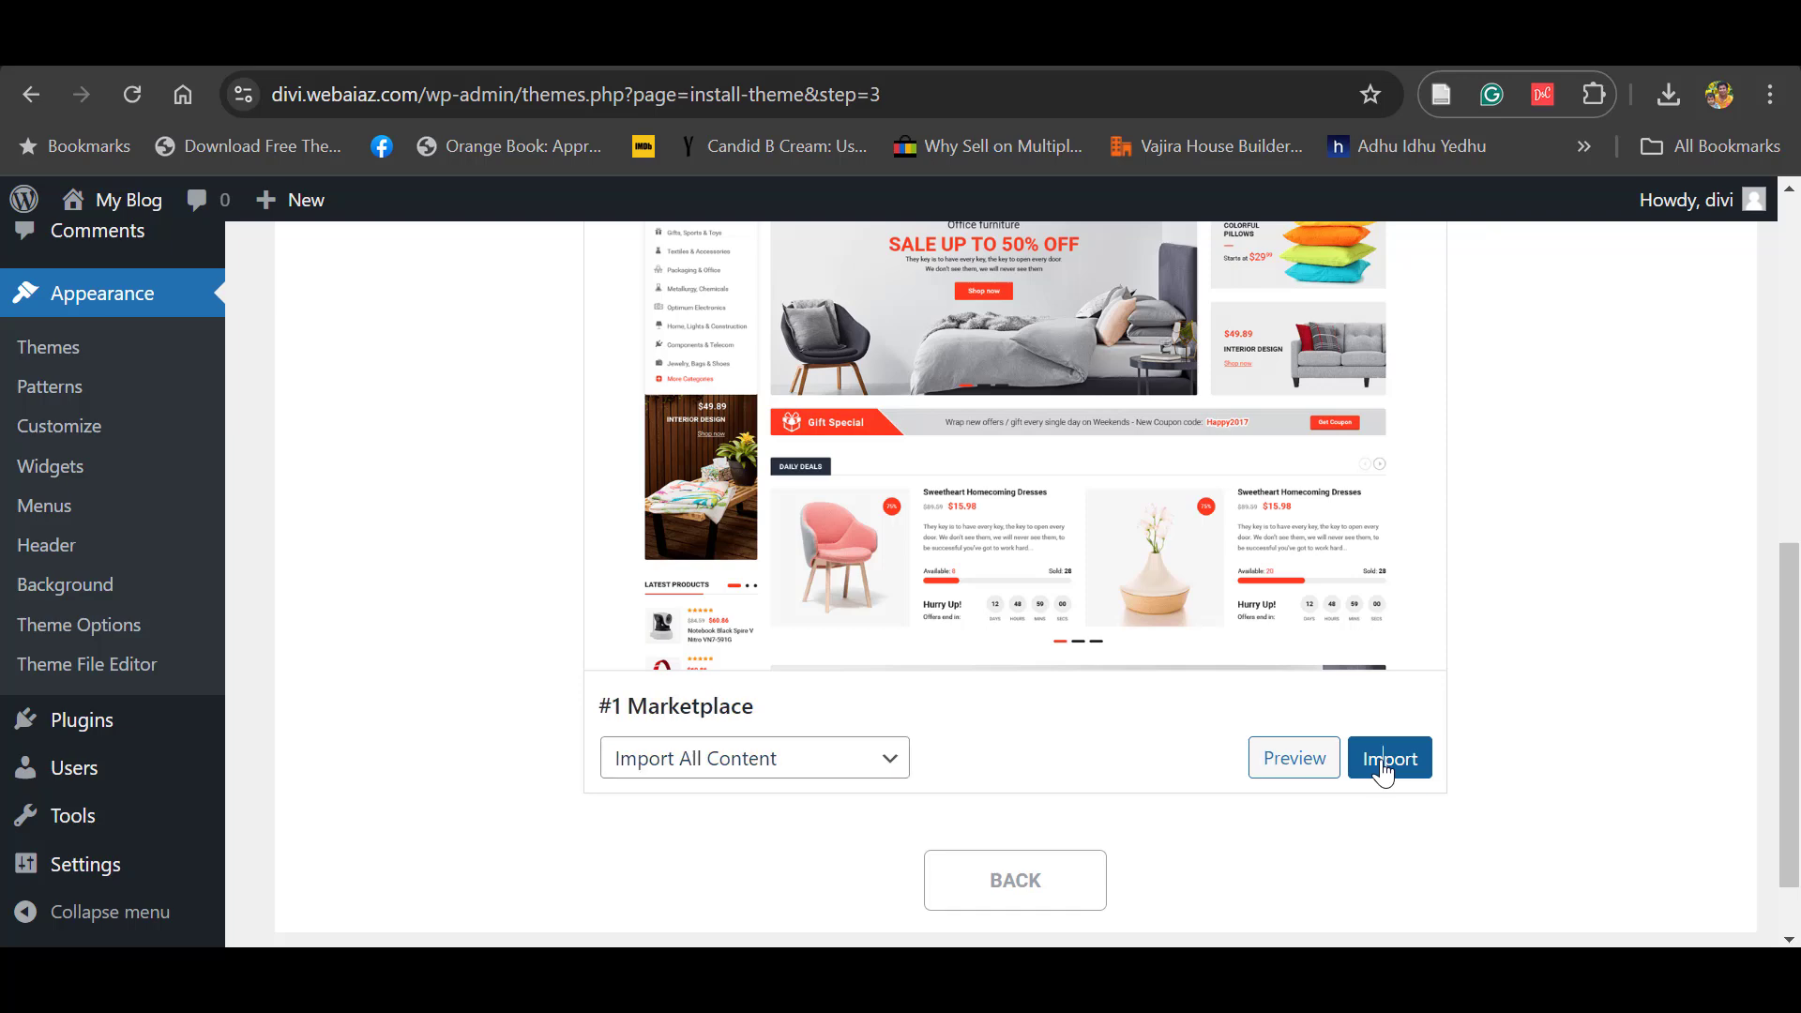
left_click(982, 832)
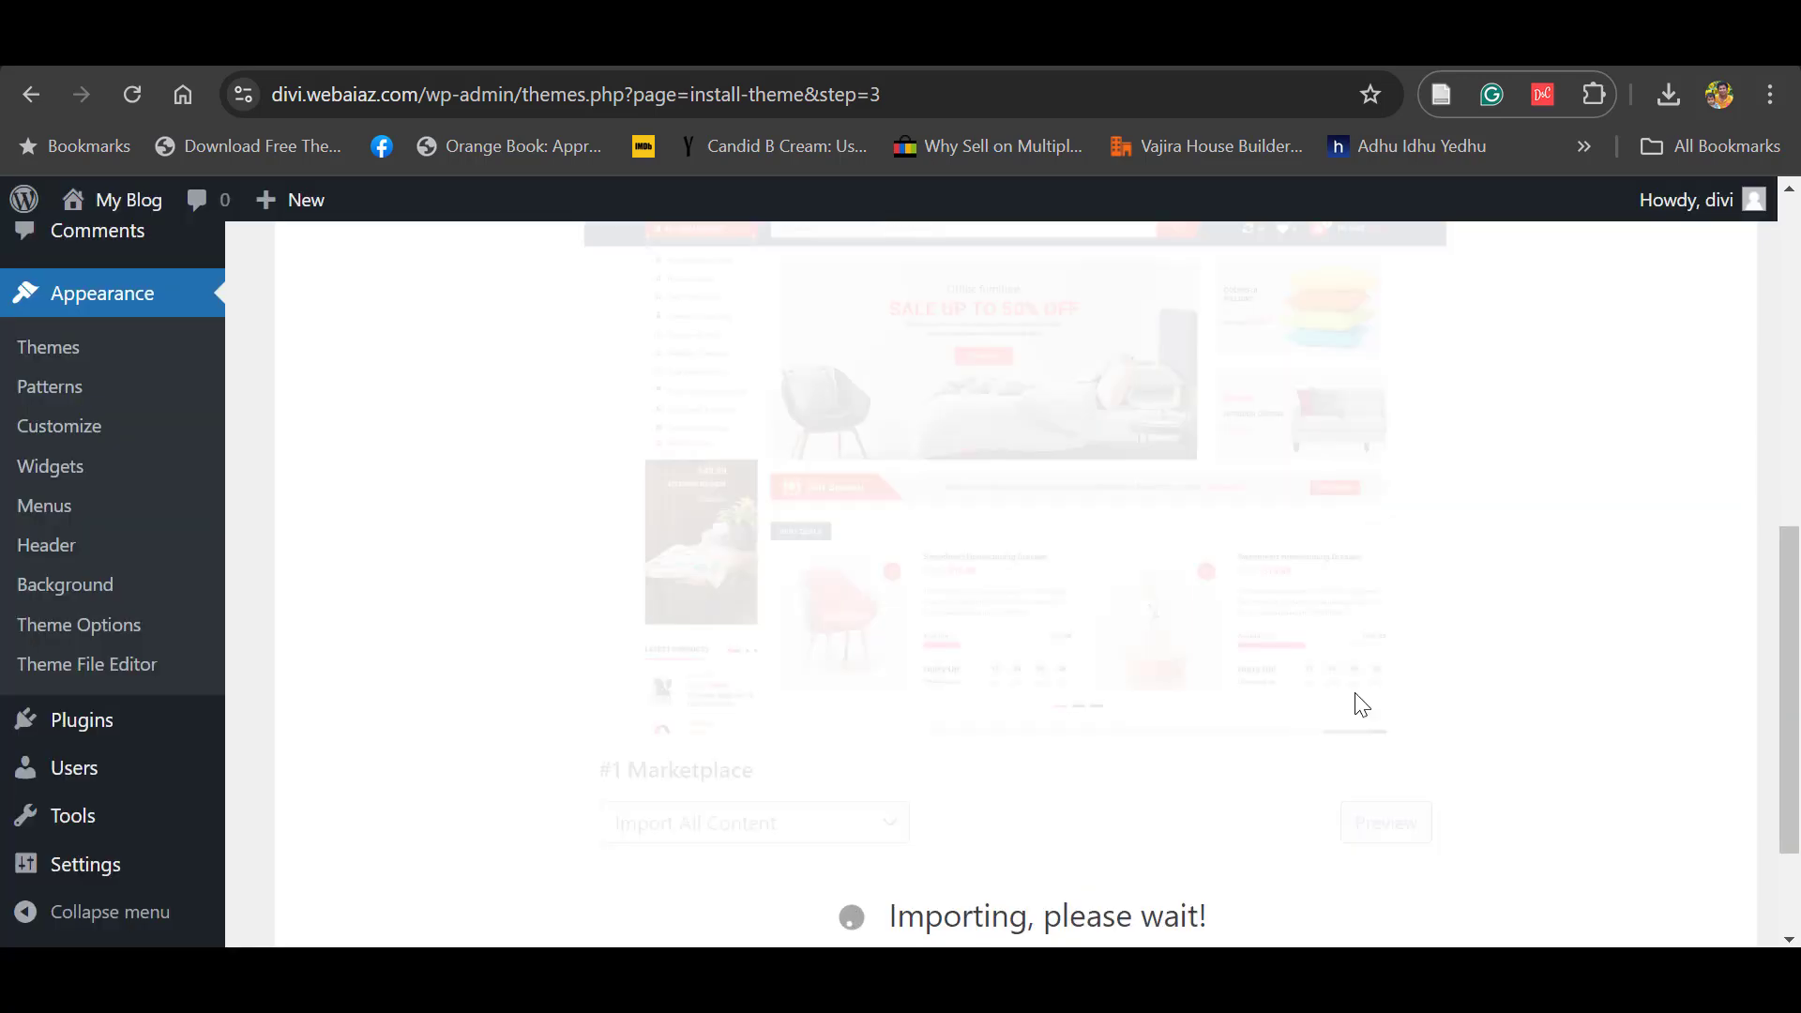
Step: Open the Connect & Activate page from the Elementor Theme Builder, return, and switch the theme templates to table view
left_click_drag(1790, 689, 1798, 760)
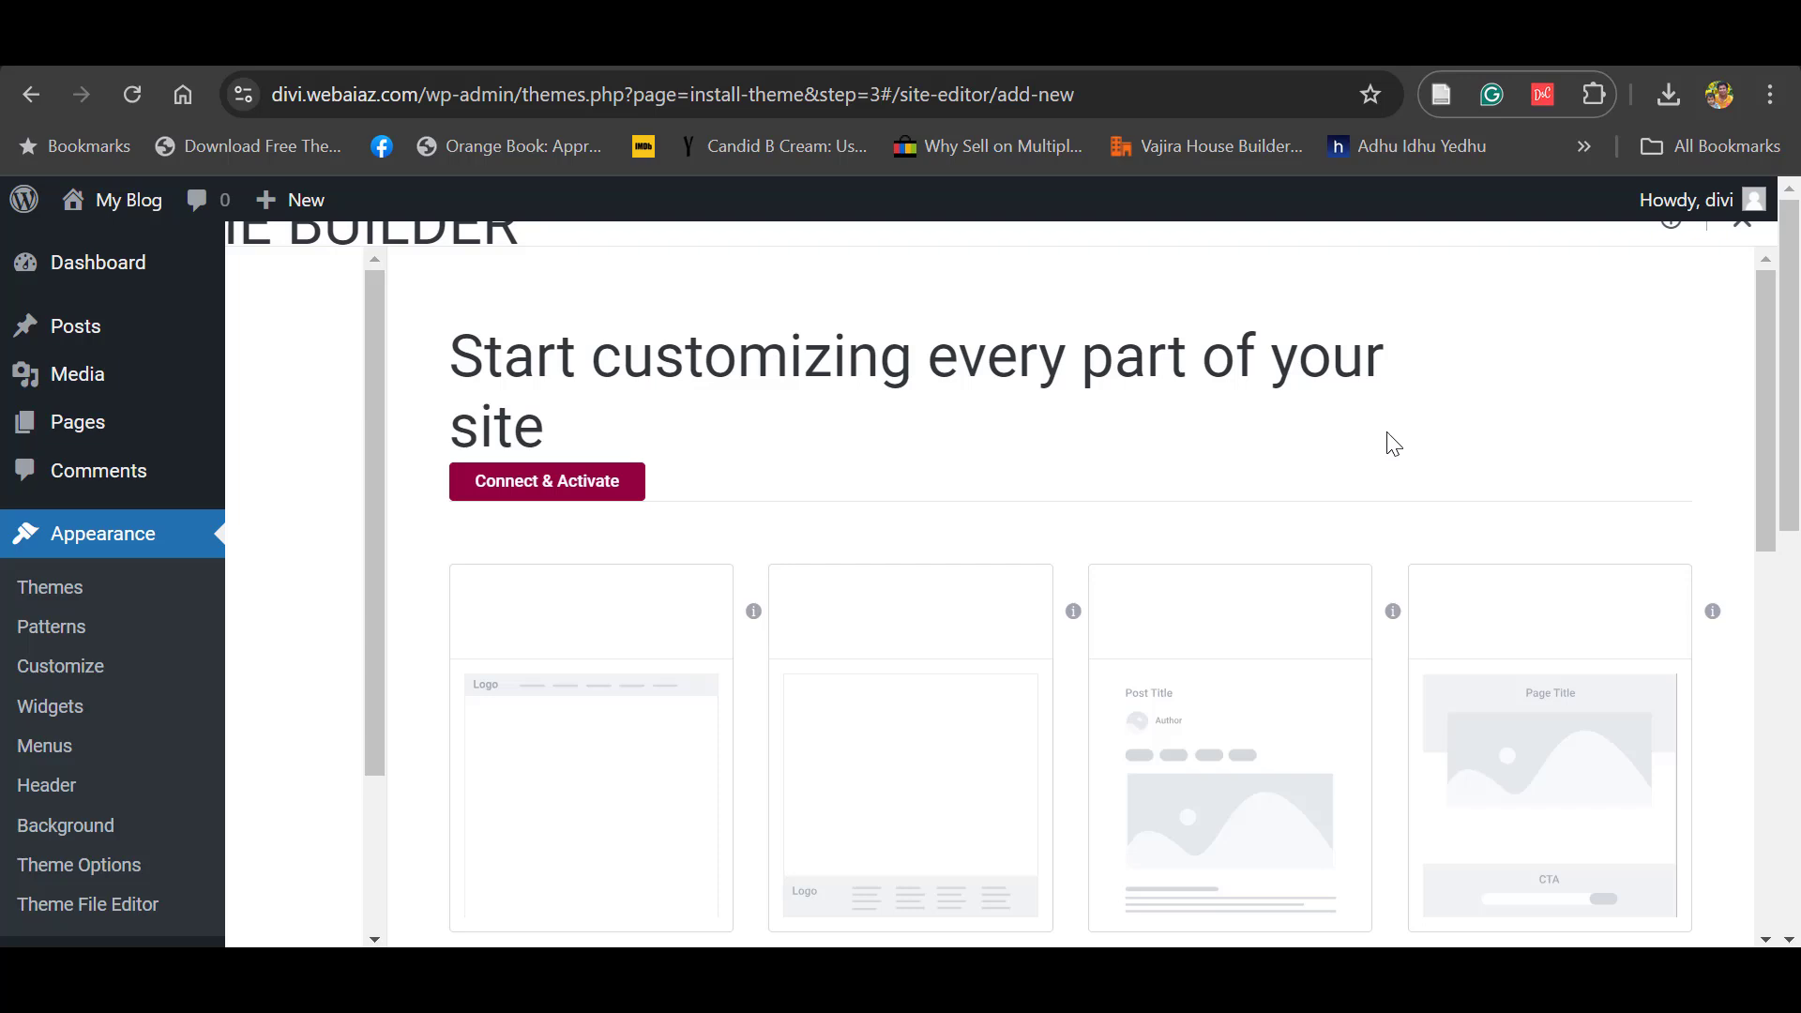
left_click_drag(1766, 483, 1795, 868)
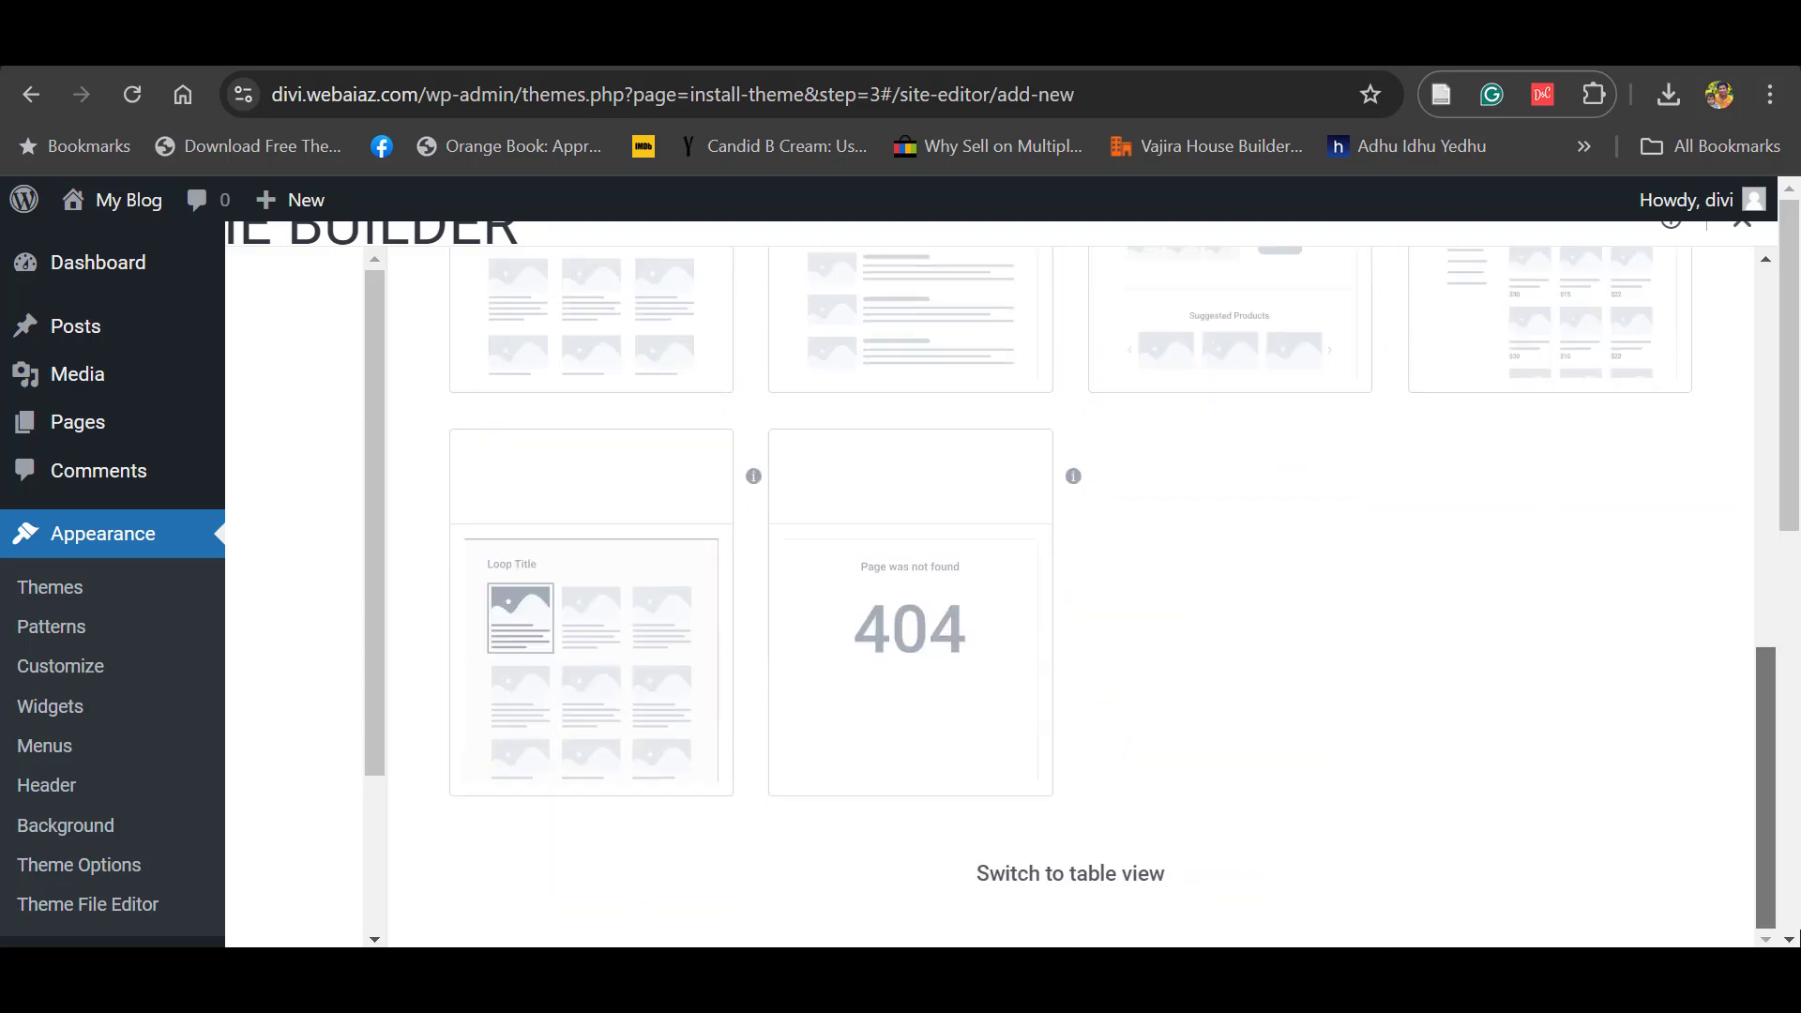
scroll(631, 475, "up", 10)
left_click(560, 483)
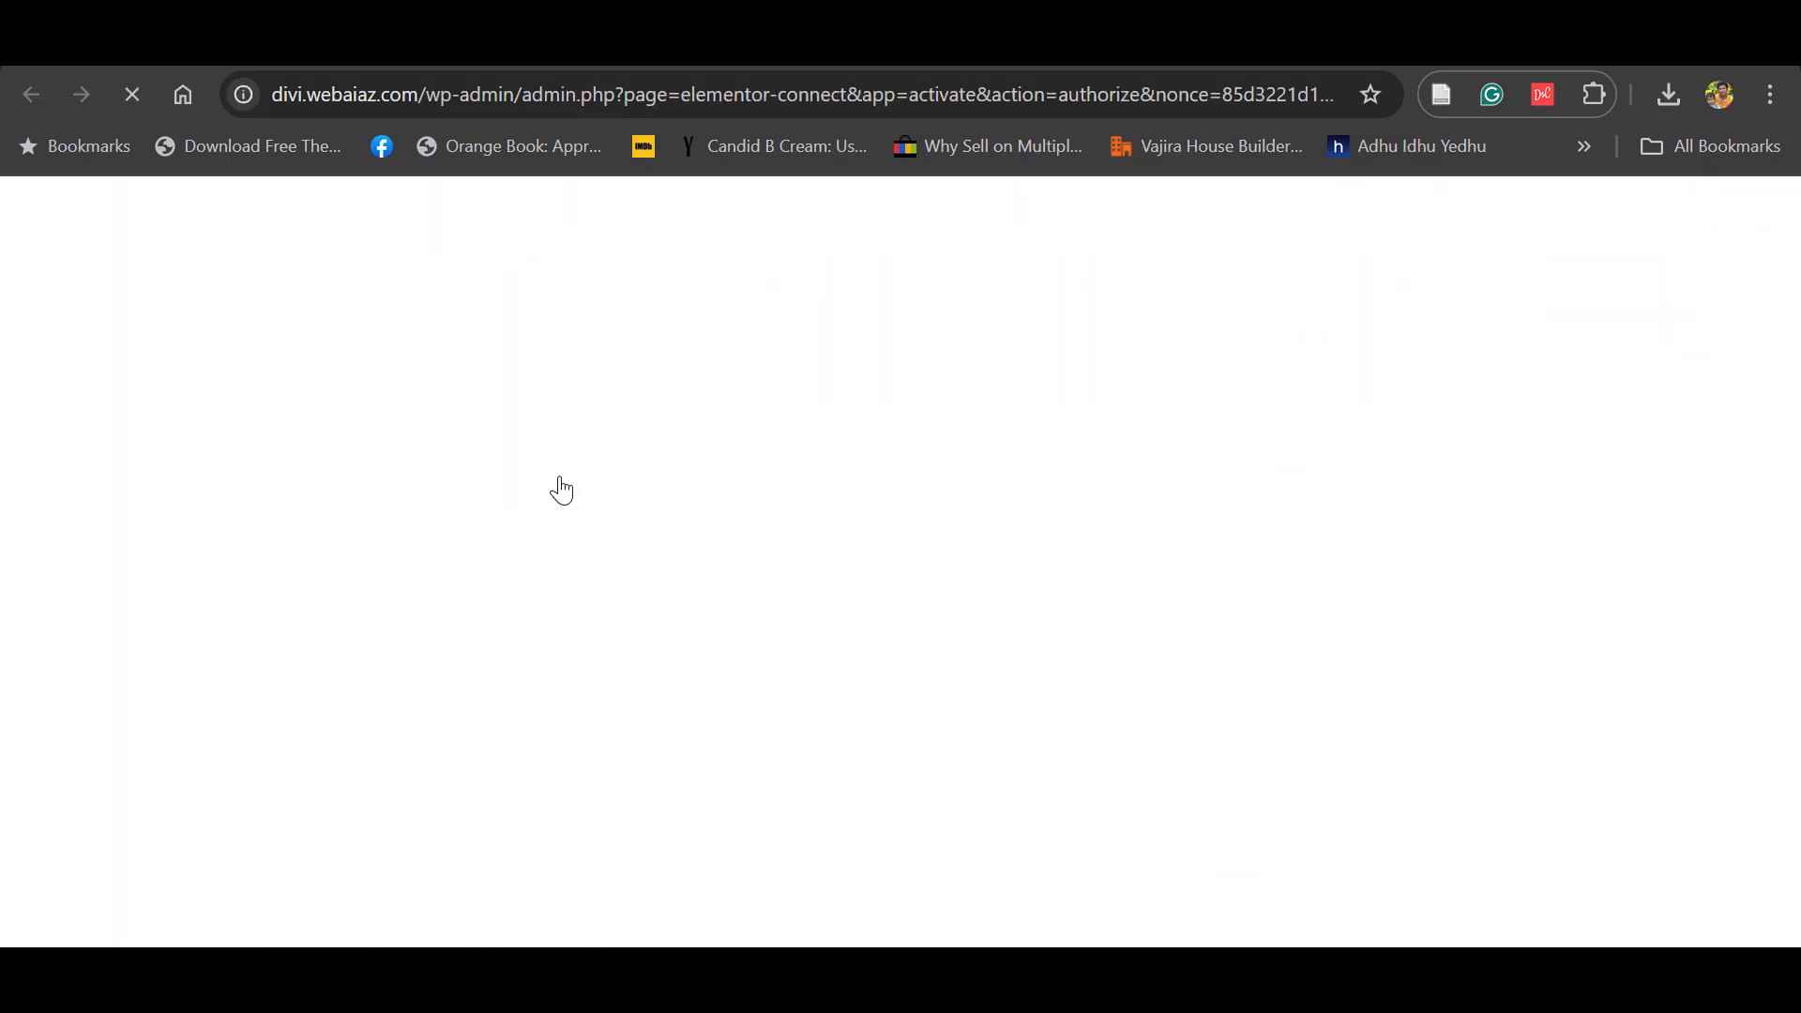
left_click(832, 542)
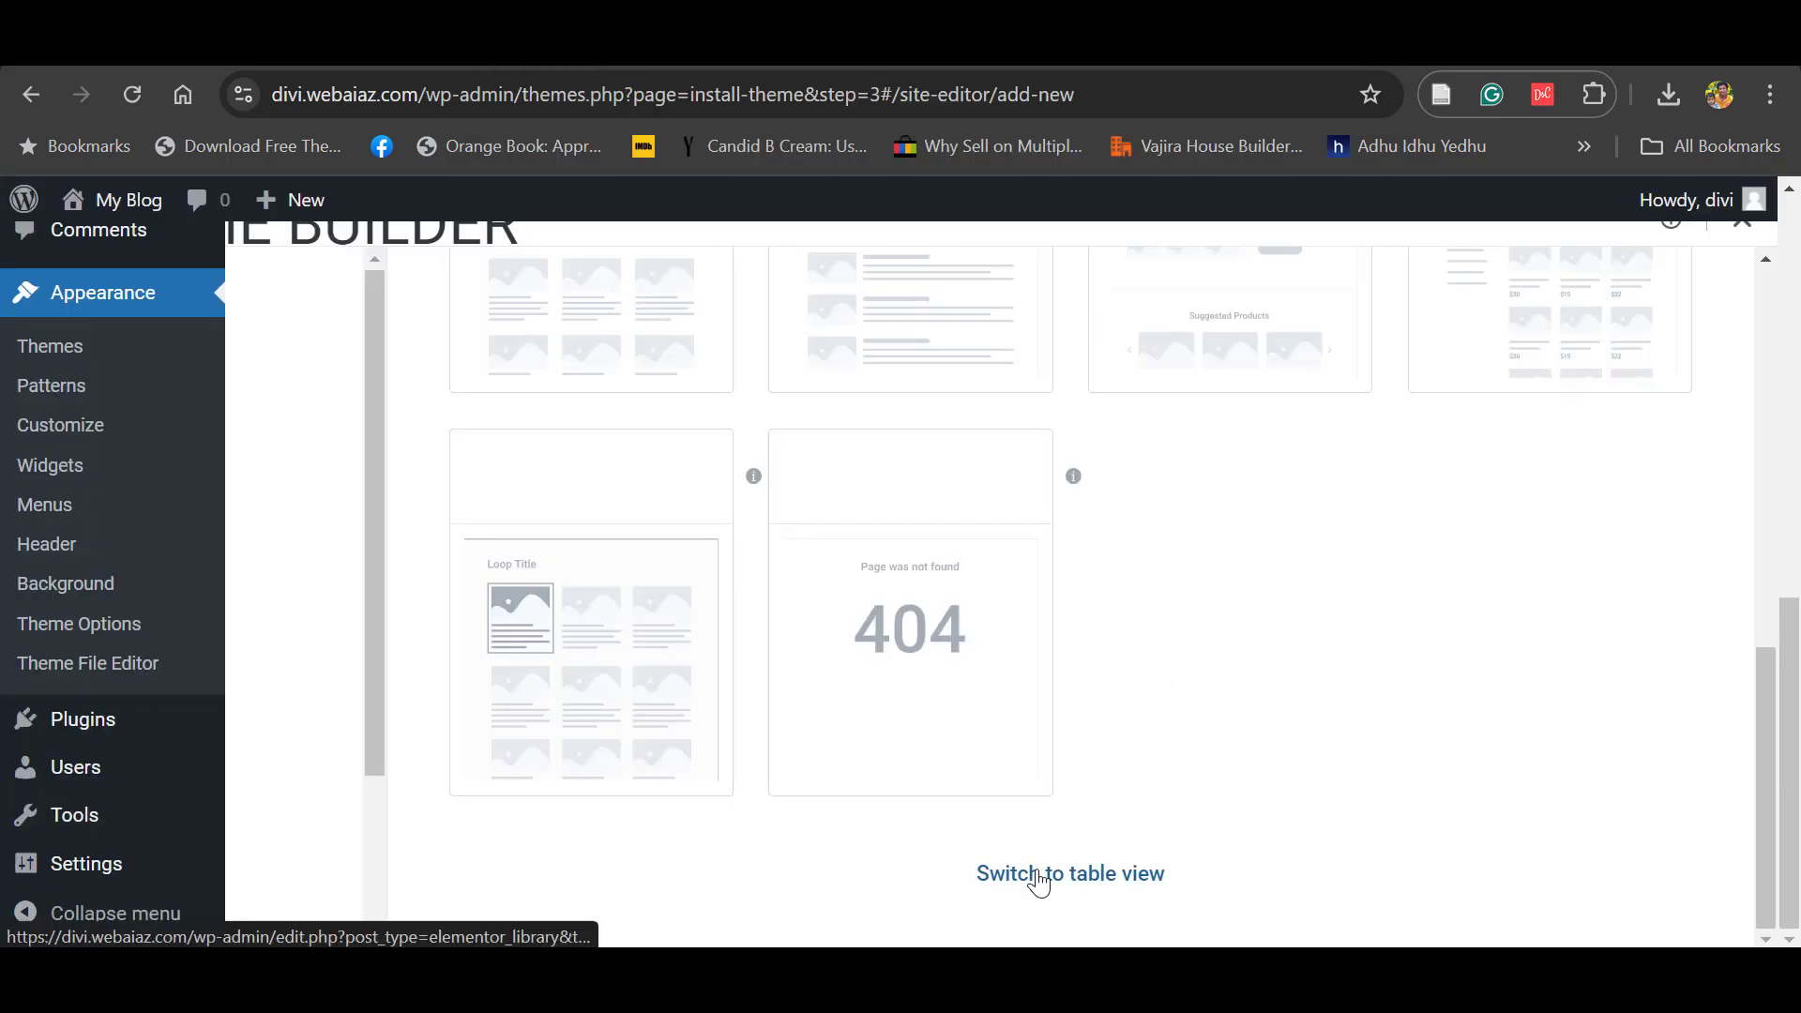
left_click(1040, 878)
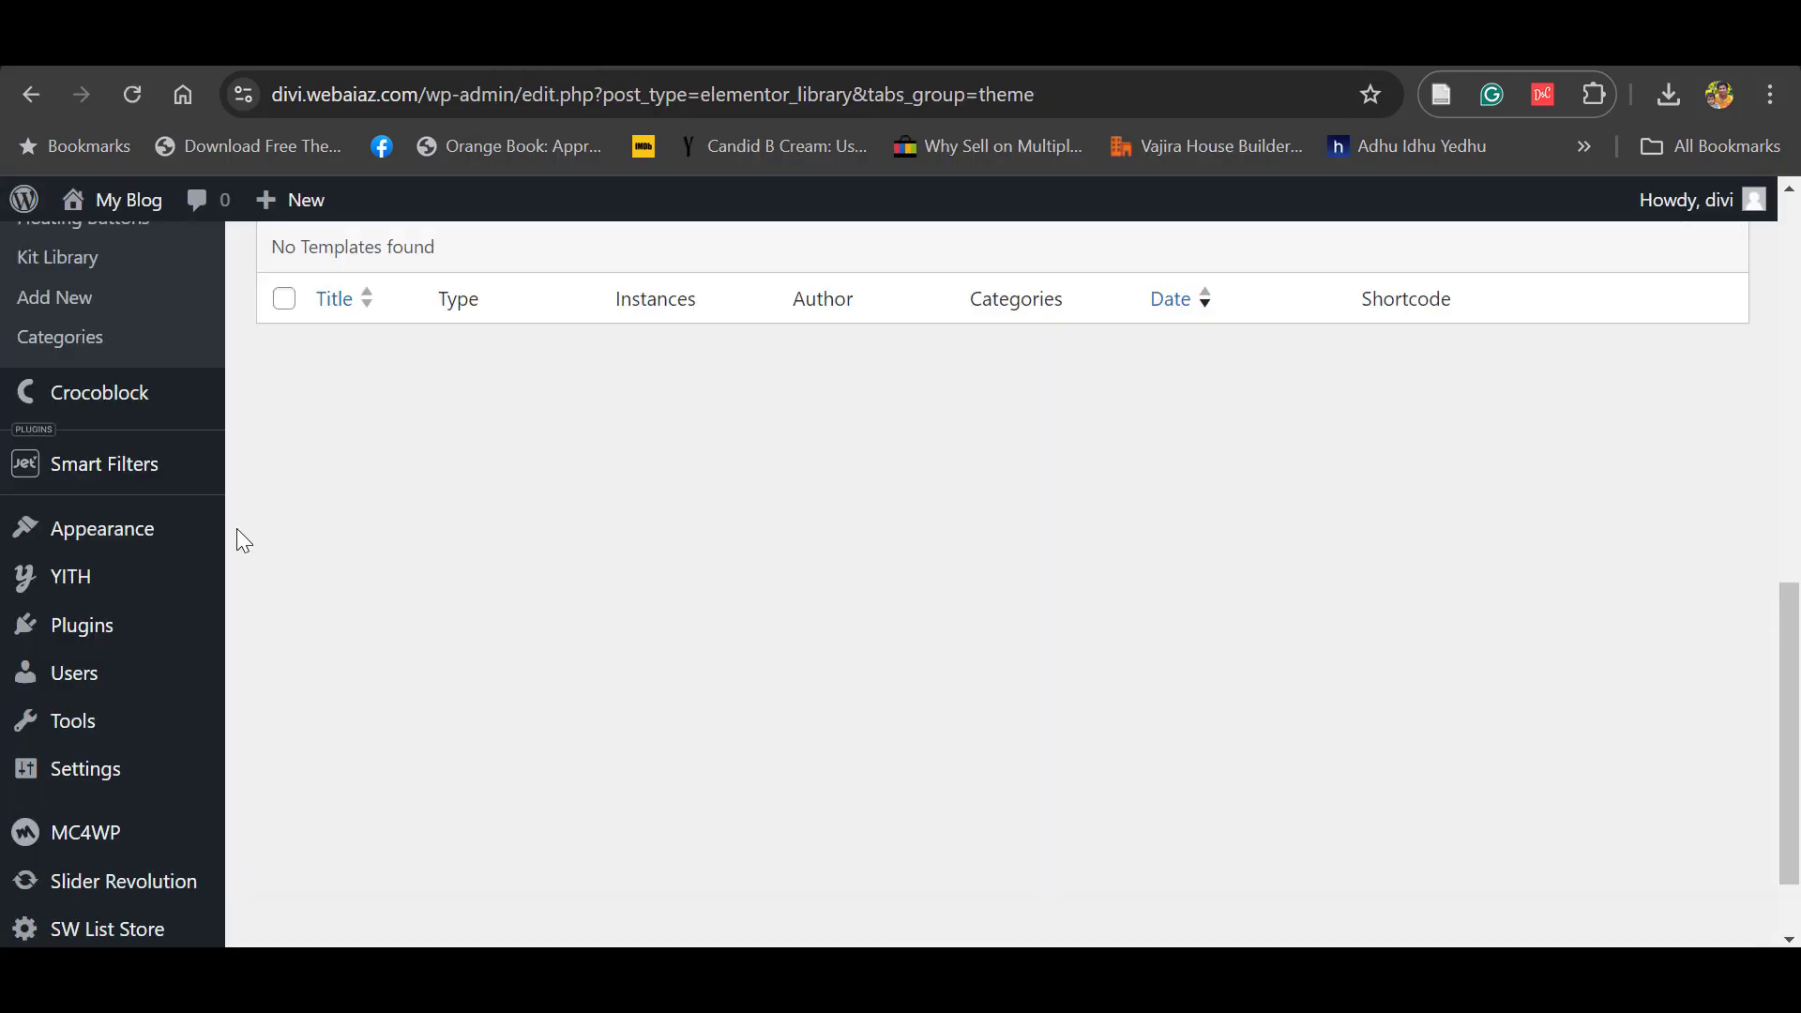
Step: Reopen the theme installation wizard and continue past the Select Layout stage with #1 Marketplace selected
mouse_move(147, 537)
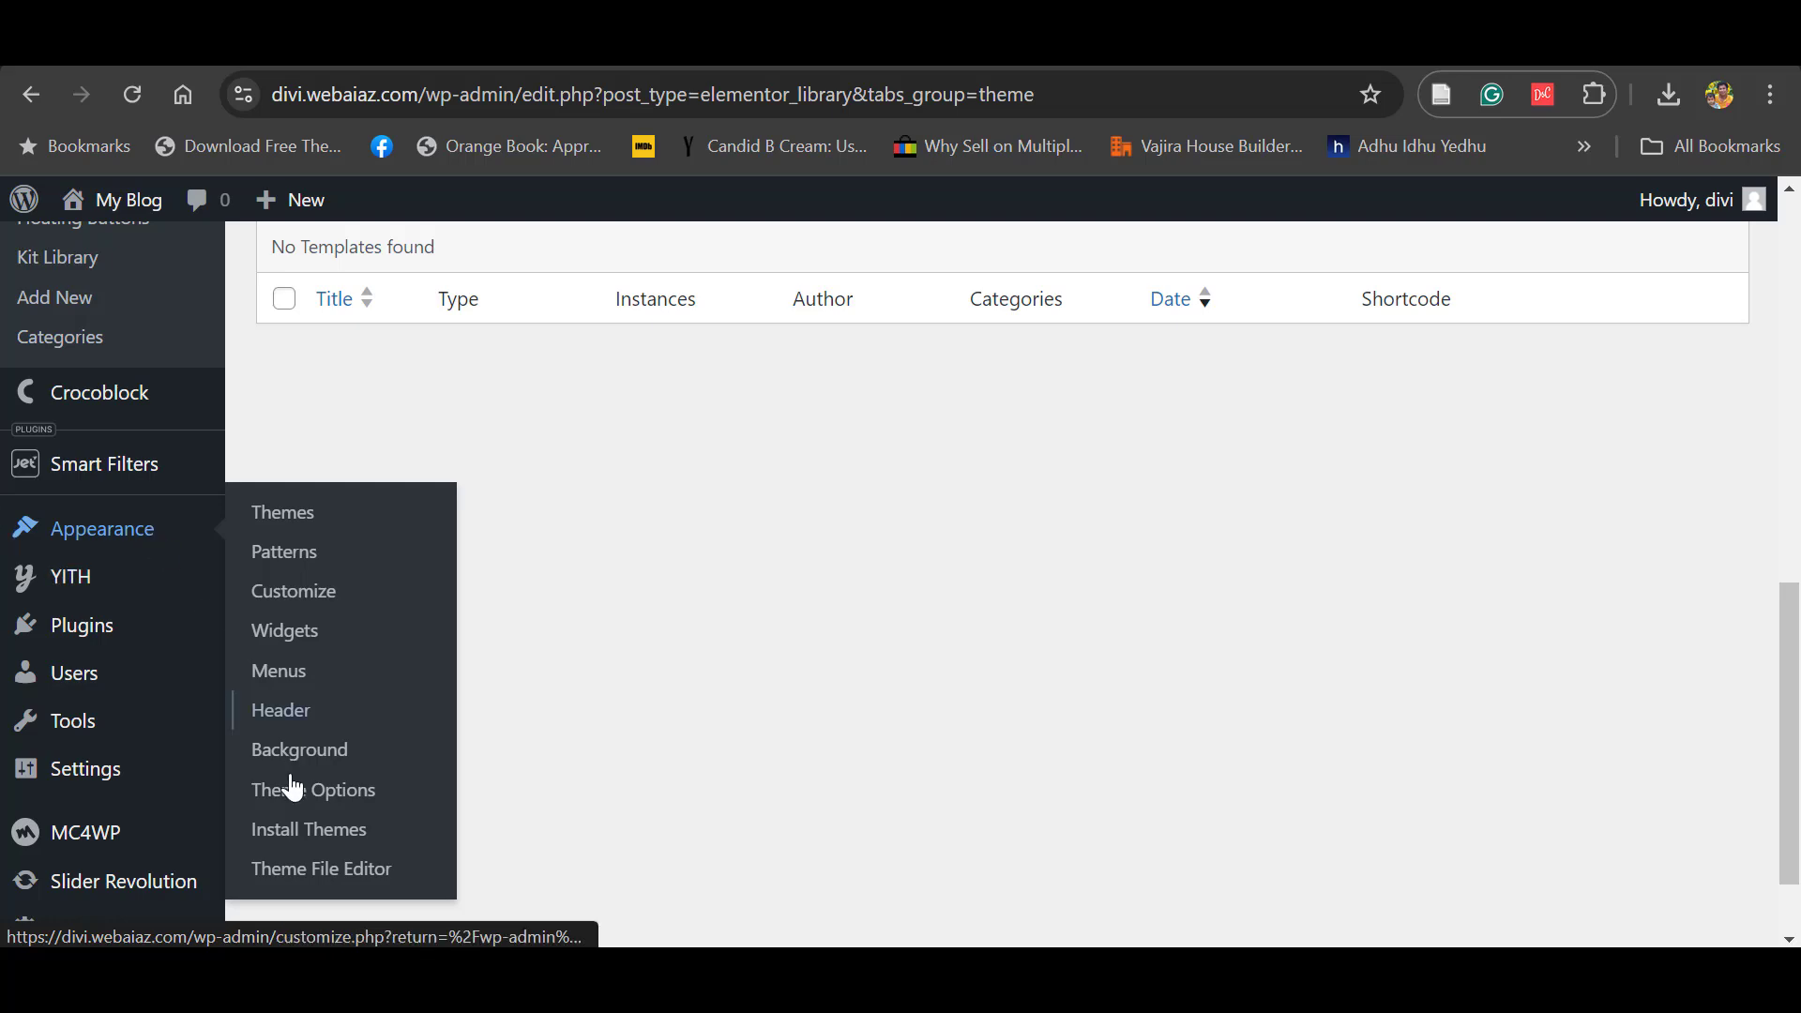
left_click(301, 826)
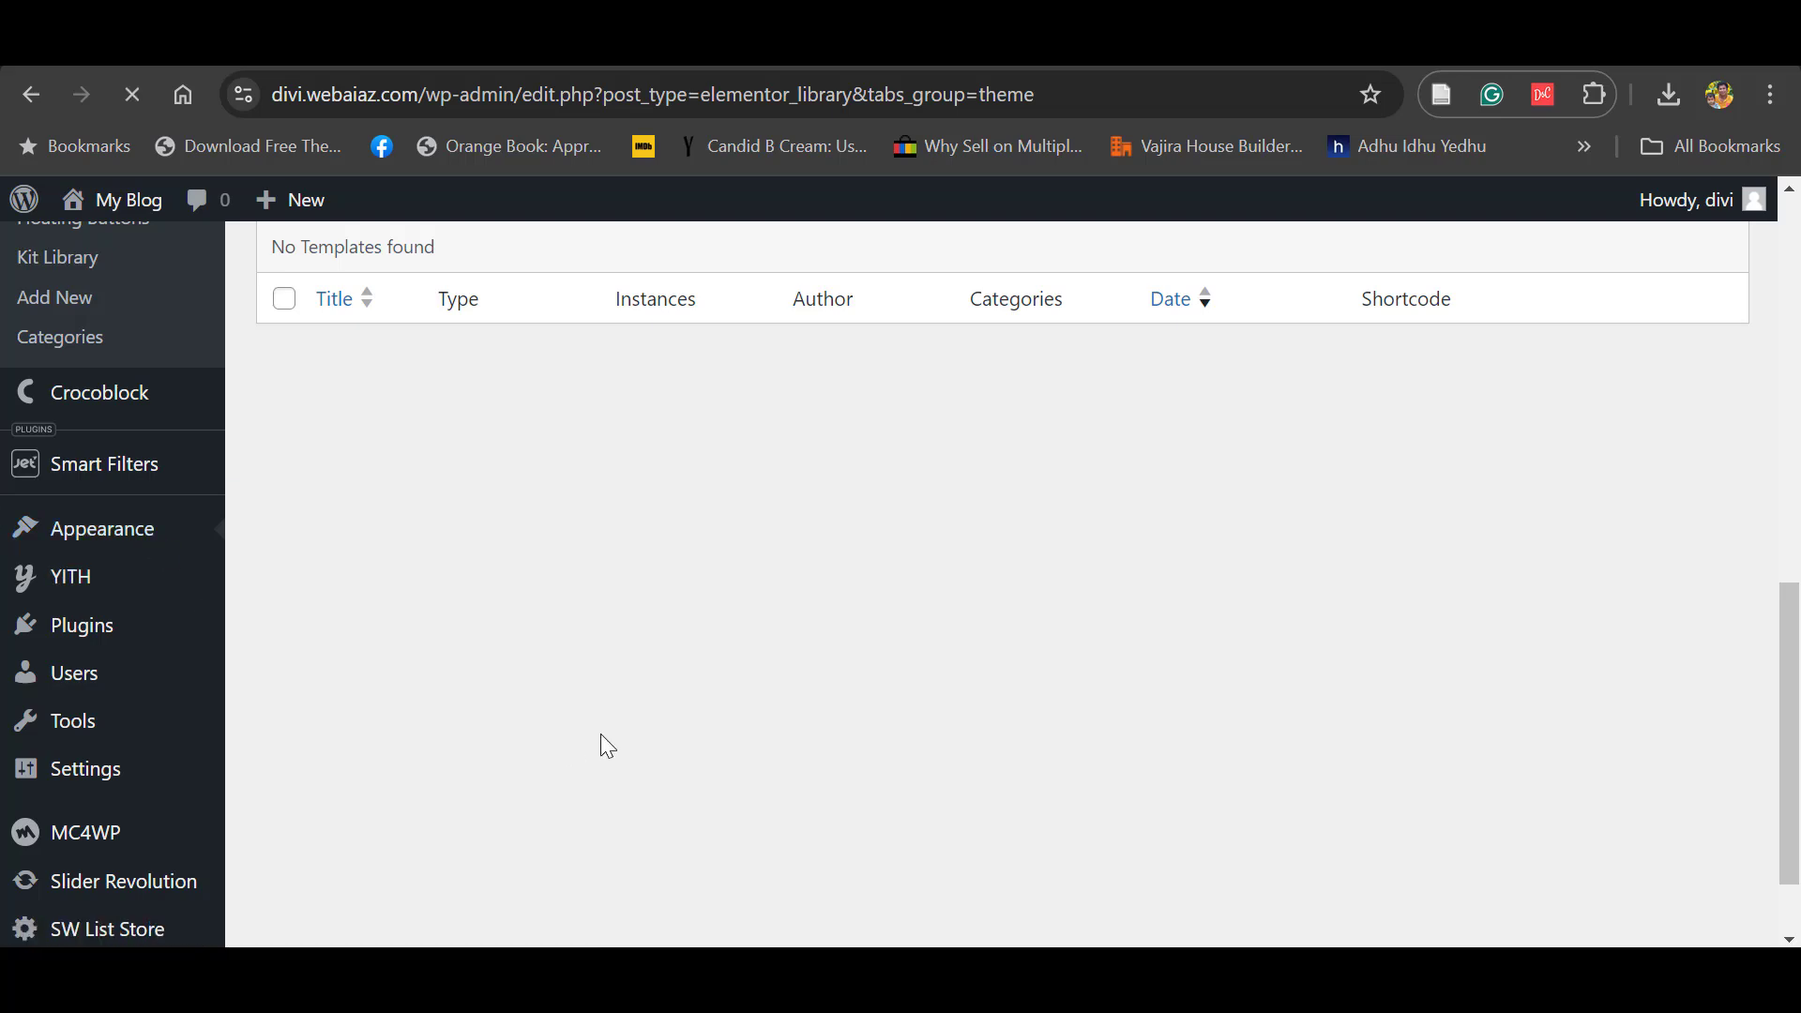
scroll(1796, 324, "down", 3)
scroll(1797, 323, "down", 2)
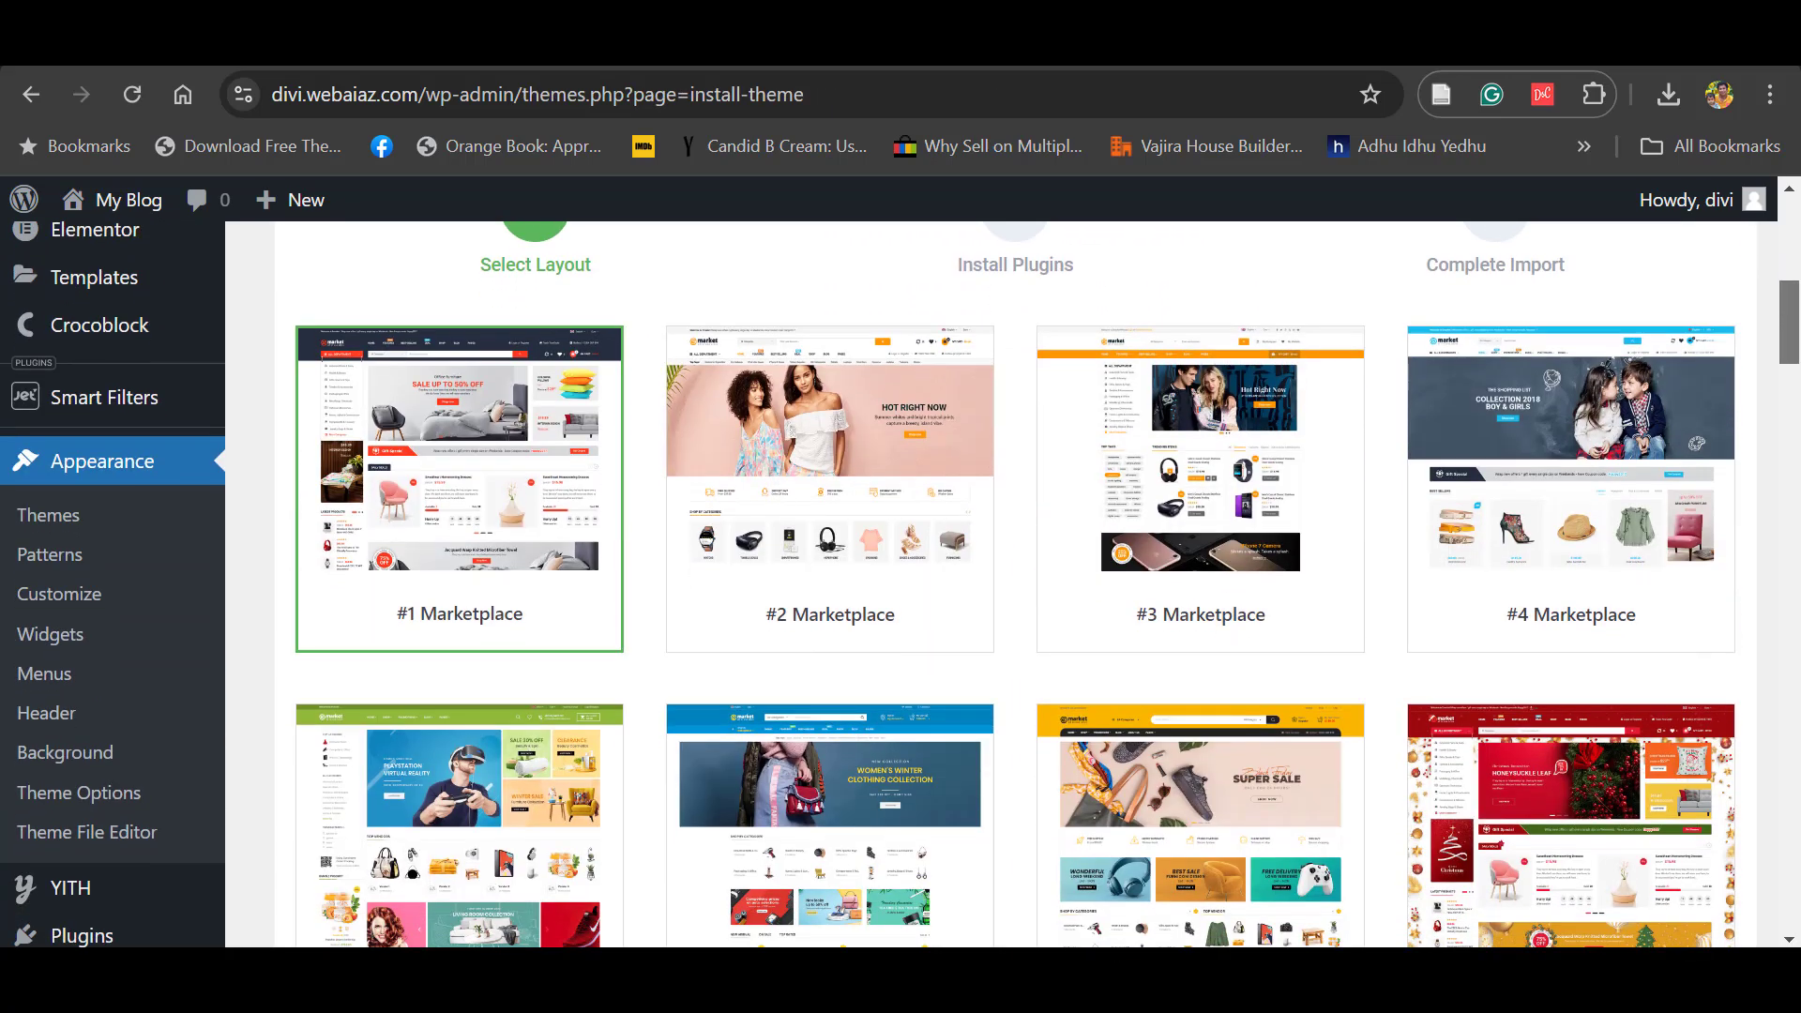
scroll(507, 495, "up", 1)
left_click_drag(1792, 335, 1790, 849)
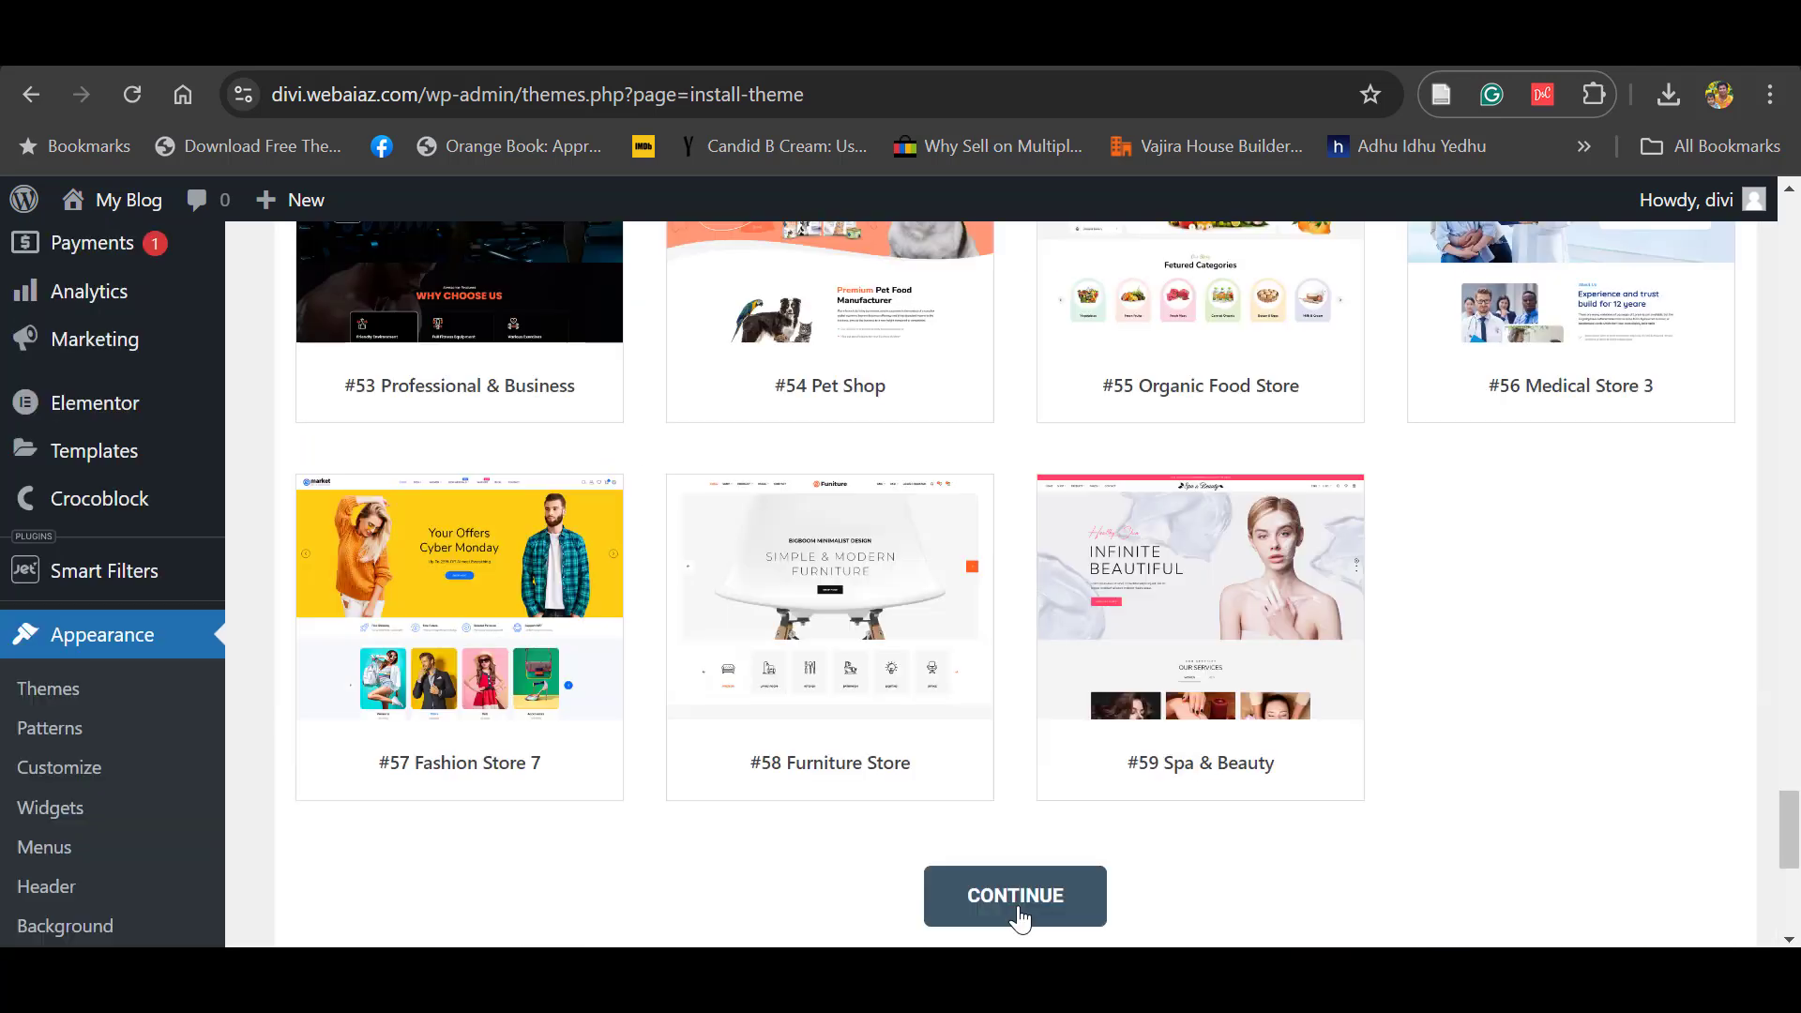
left_click(1017, 915)
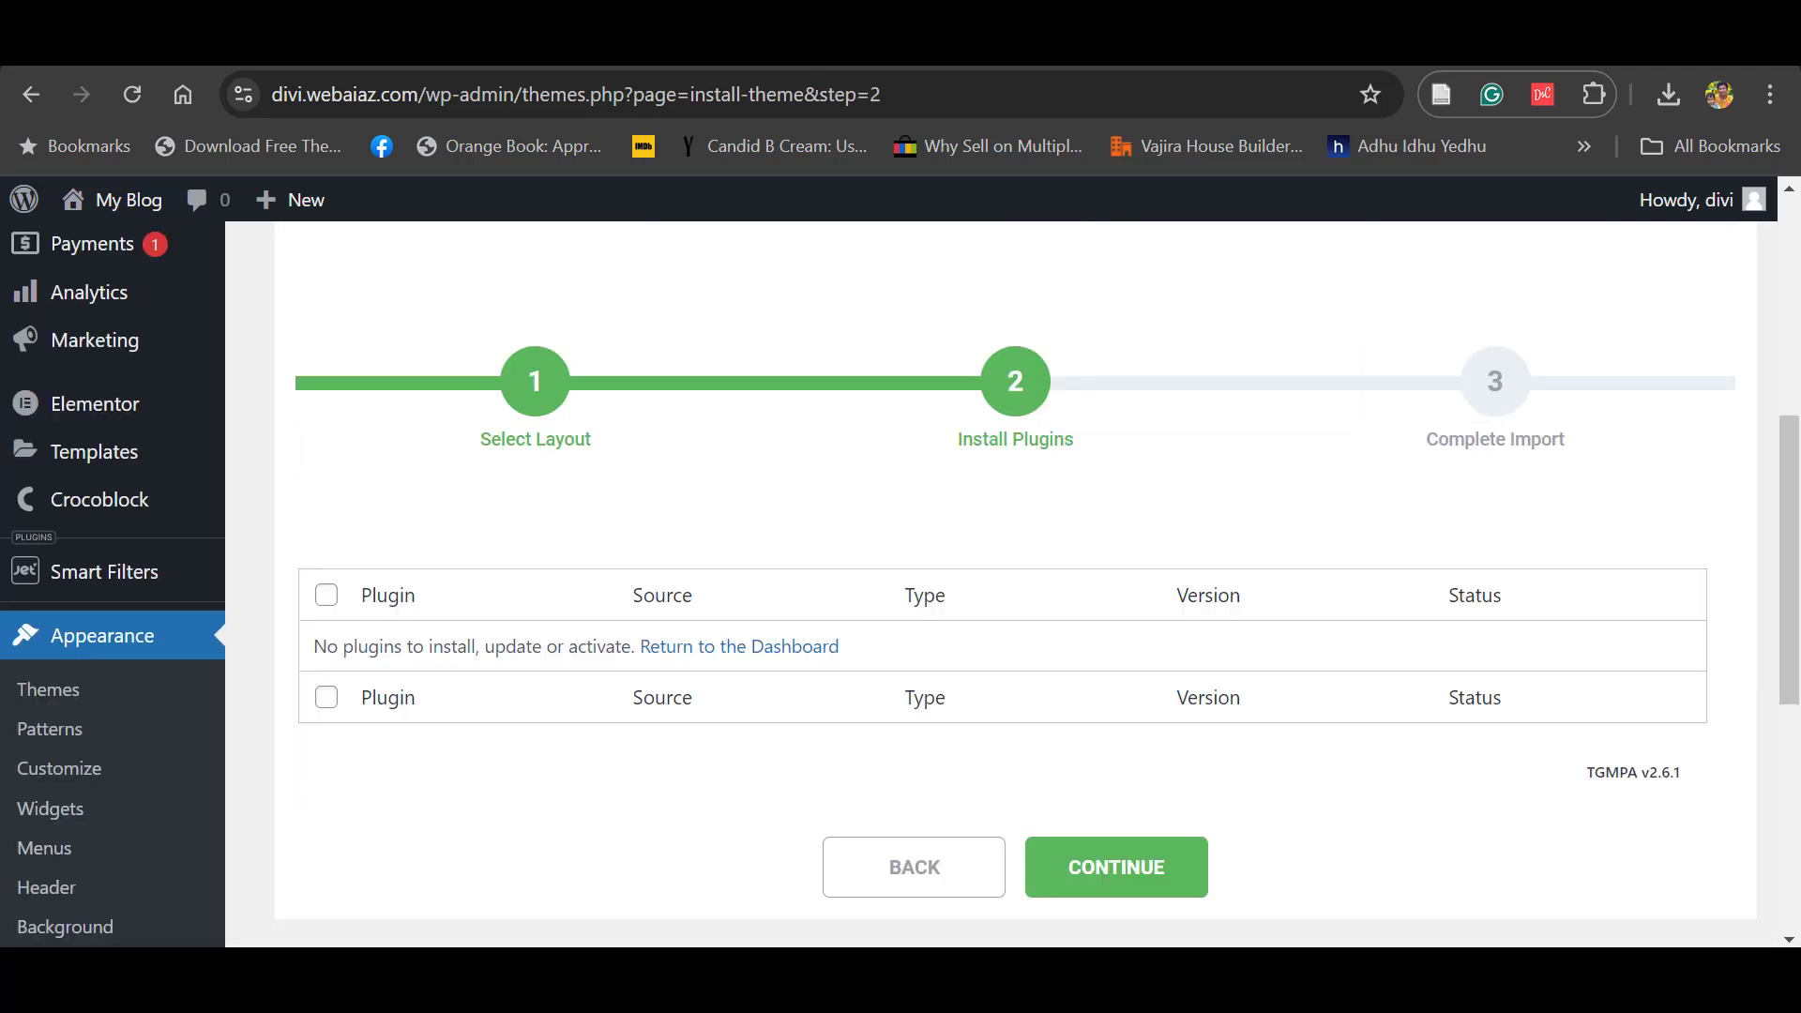
Step: Continue past the Install Plugins stage and import the #1 Marketplace demo with Import All Content
left_click(1110, 863)
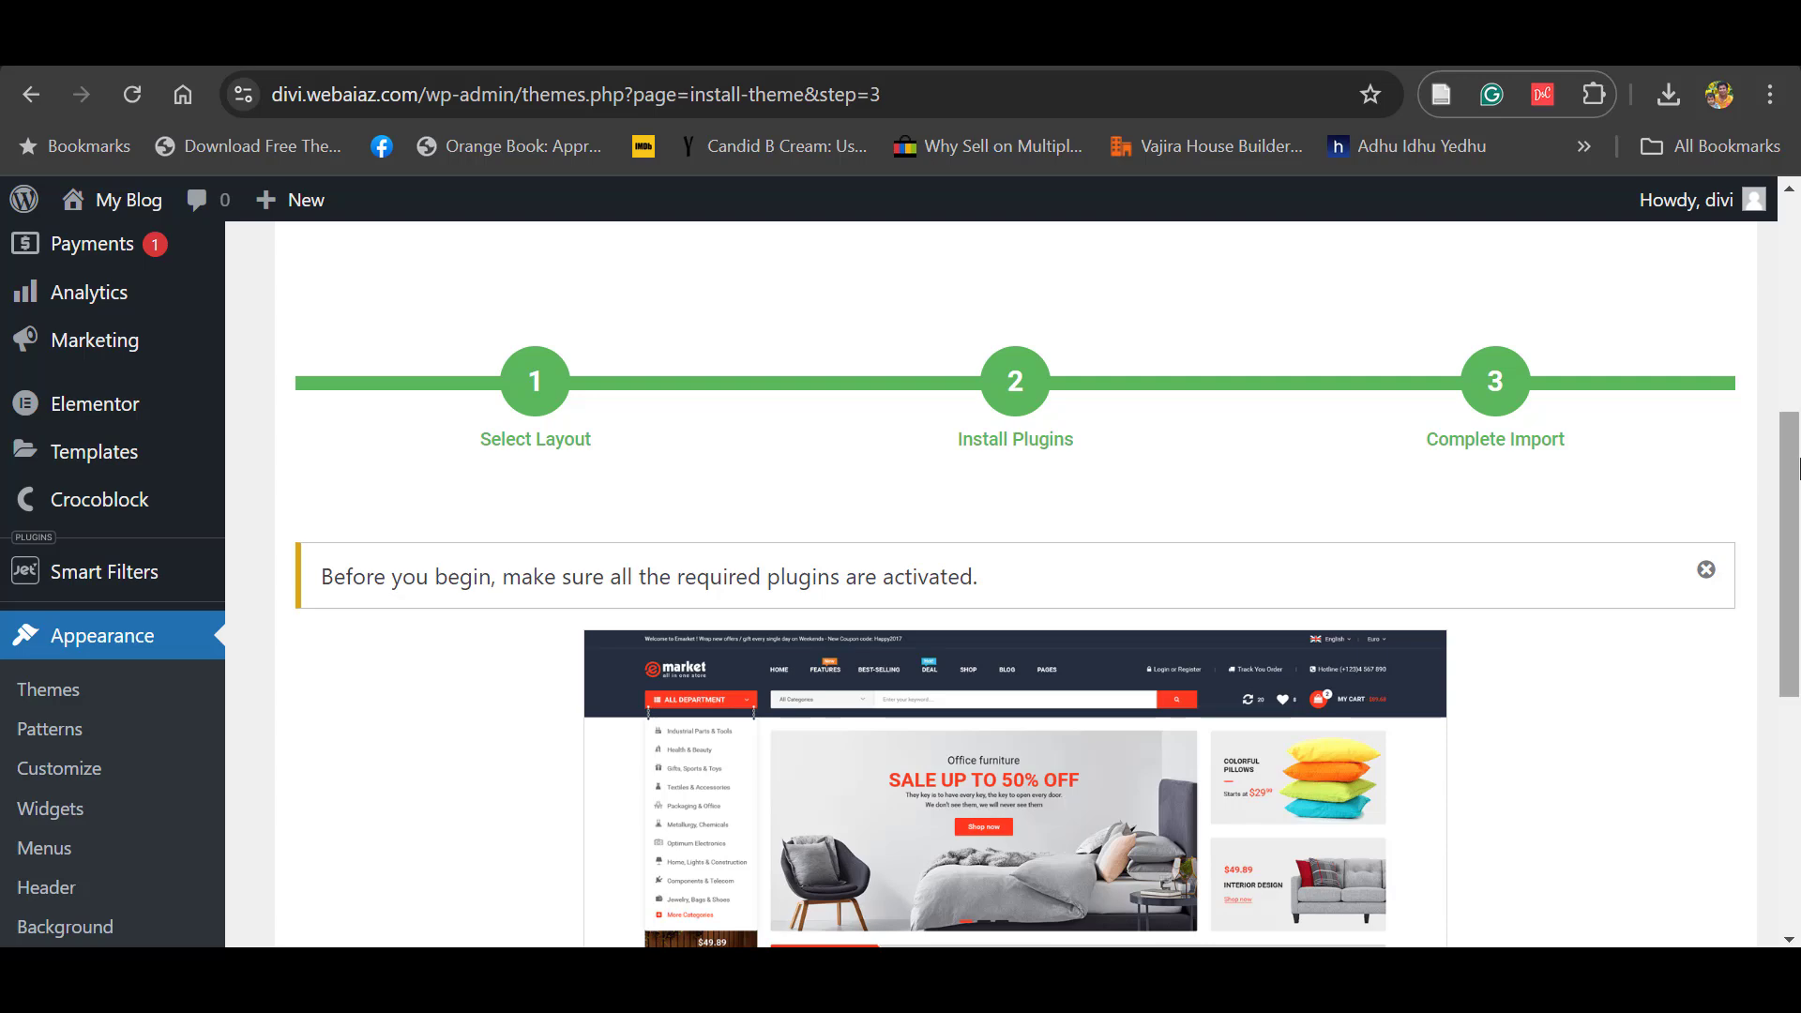
left_click_drag(1790, 469, 1797, 685)
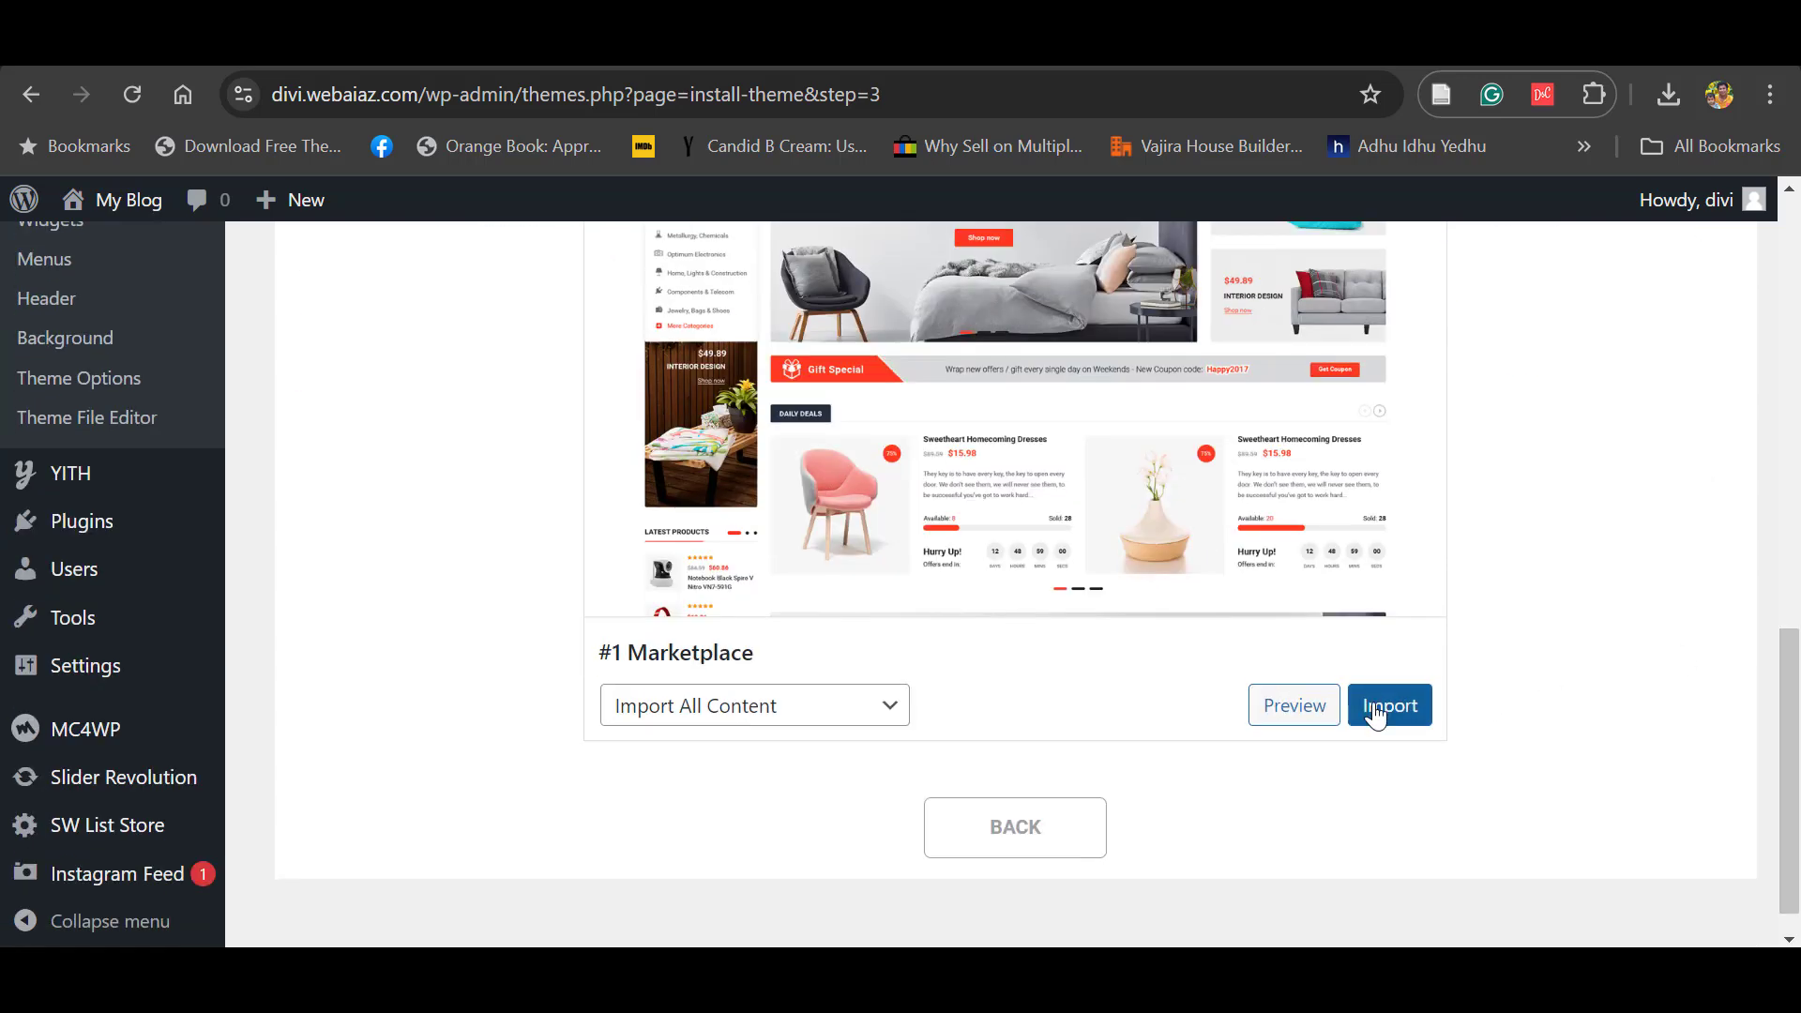
left_click(1381, 708)
left_click(1012, 835)
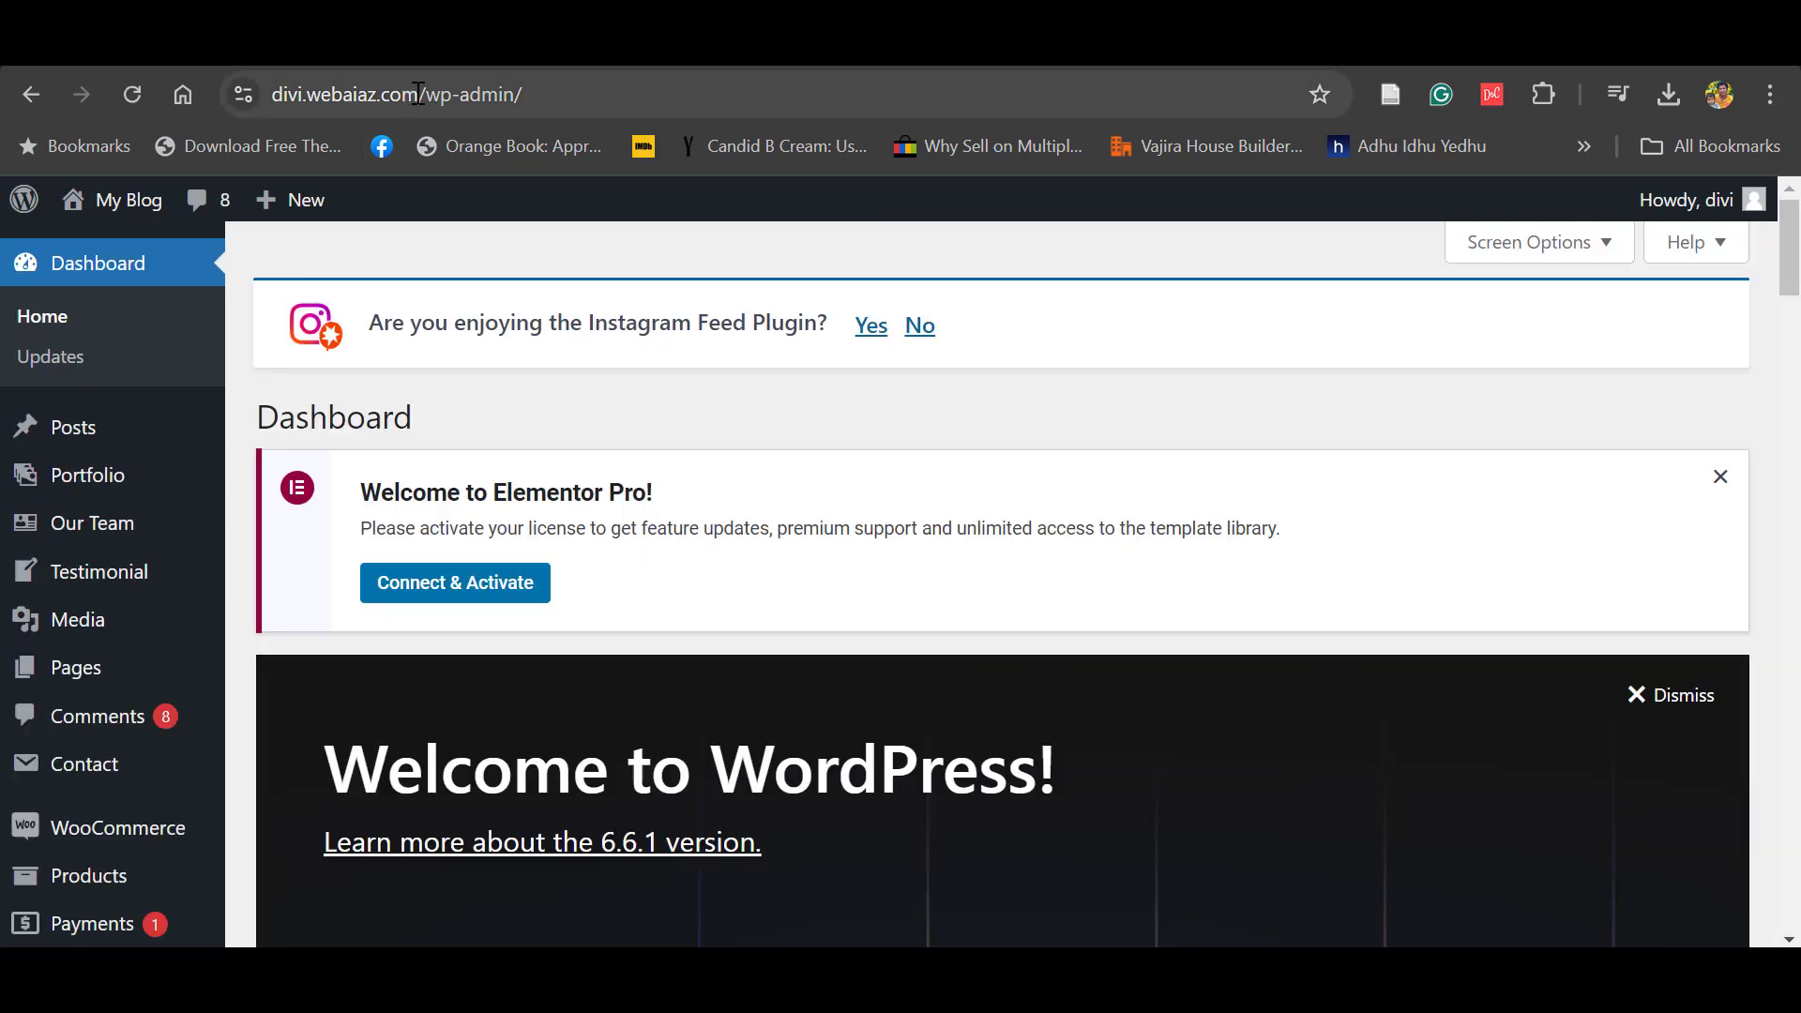
Step: Open the site's home page at divi.webaiaz.com in a new tab and examine the imported storefront layout
left_click_drag(419, 93, 229, 91)
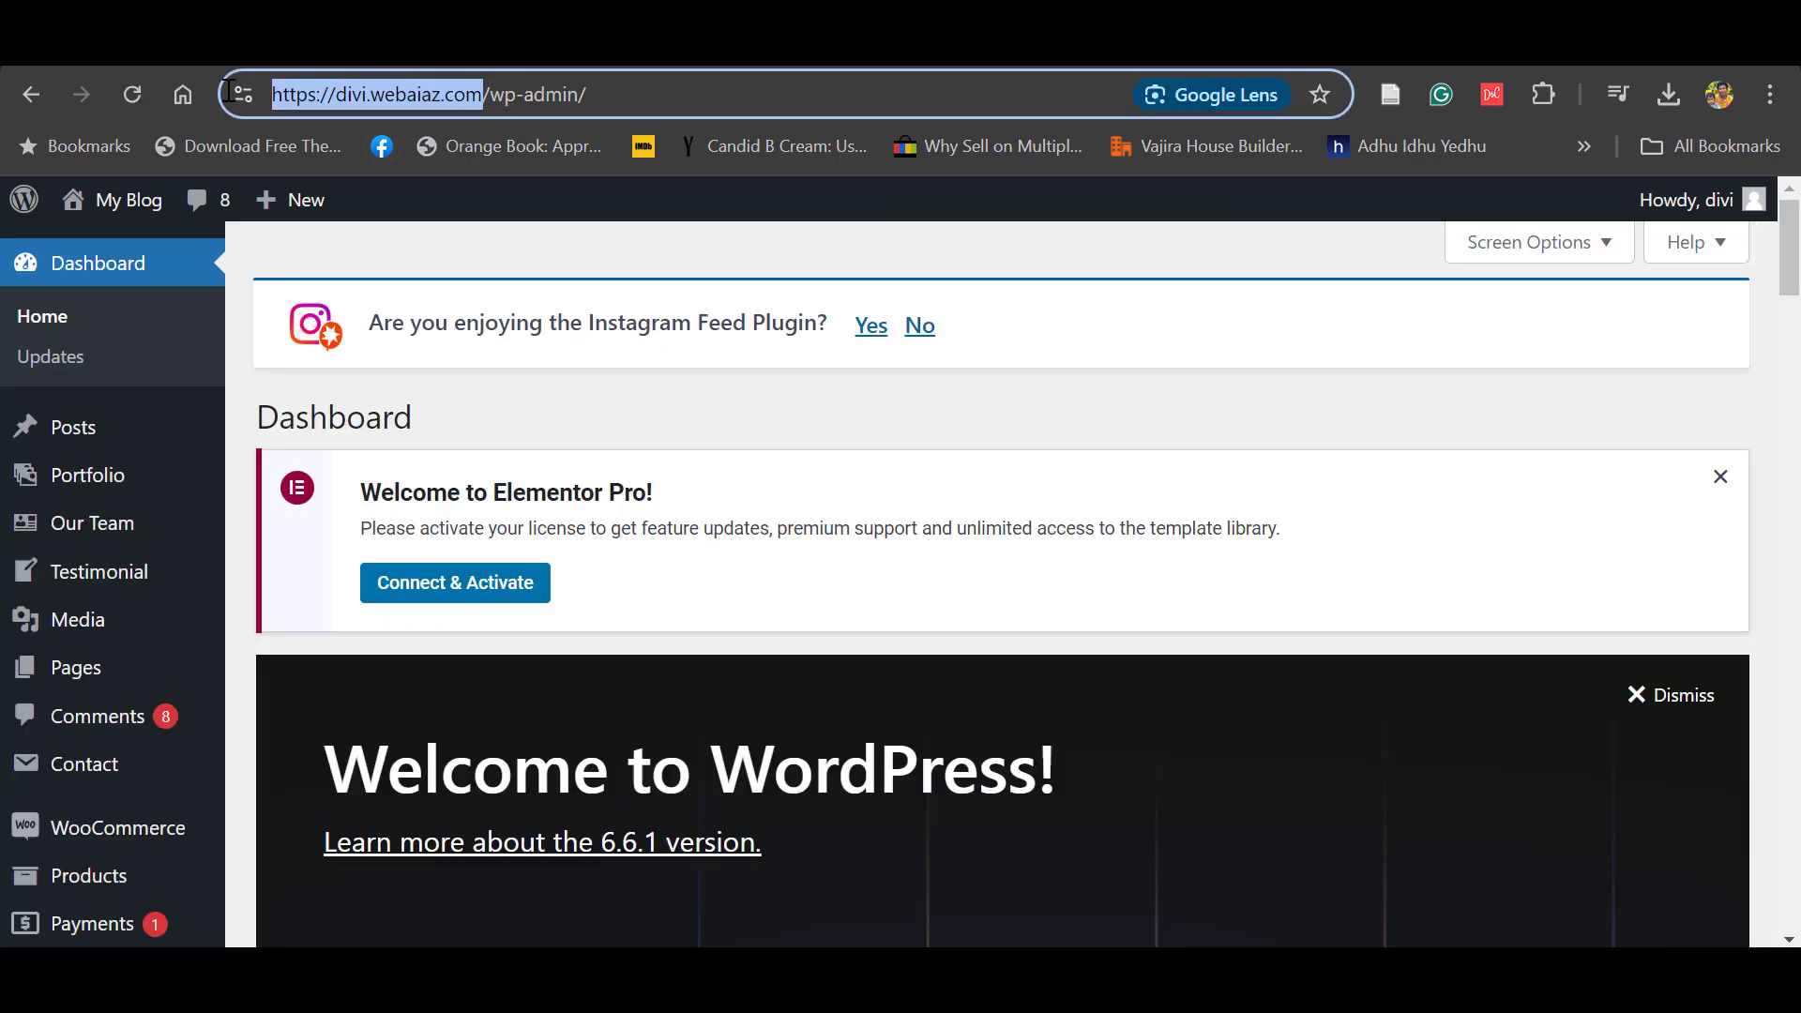
key("ctrl+c")
key("ctrl+t")
key("ctrl+v")
key("Return")
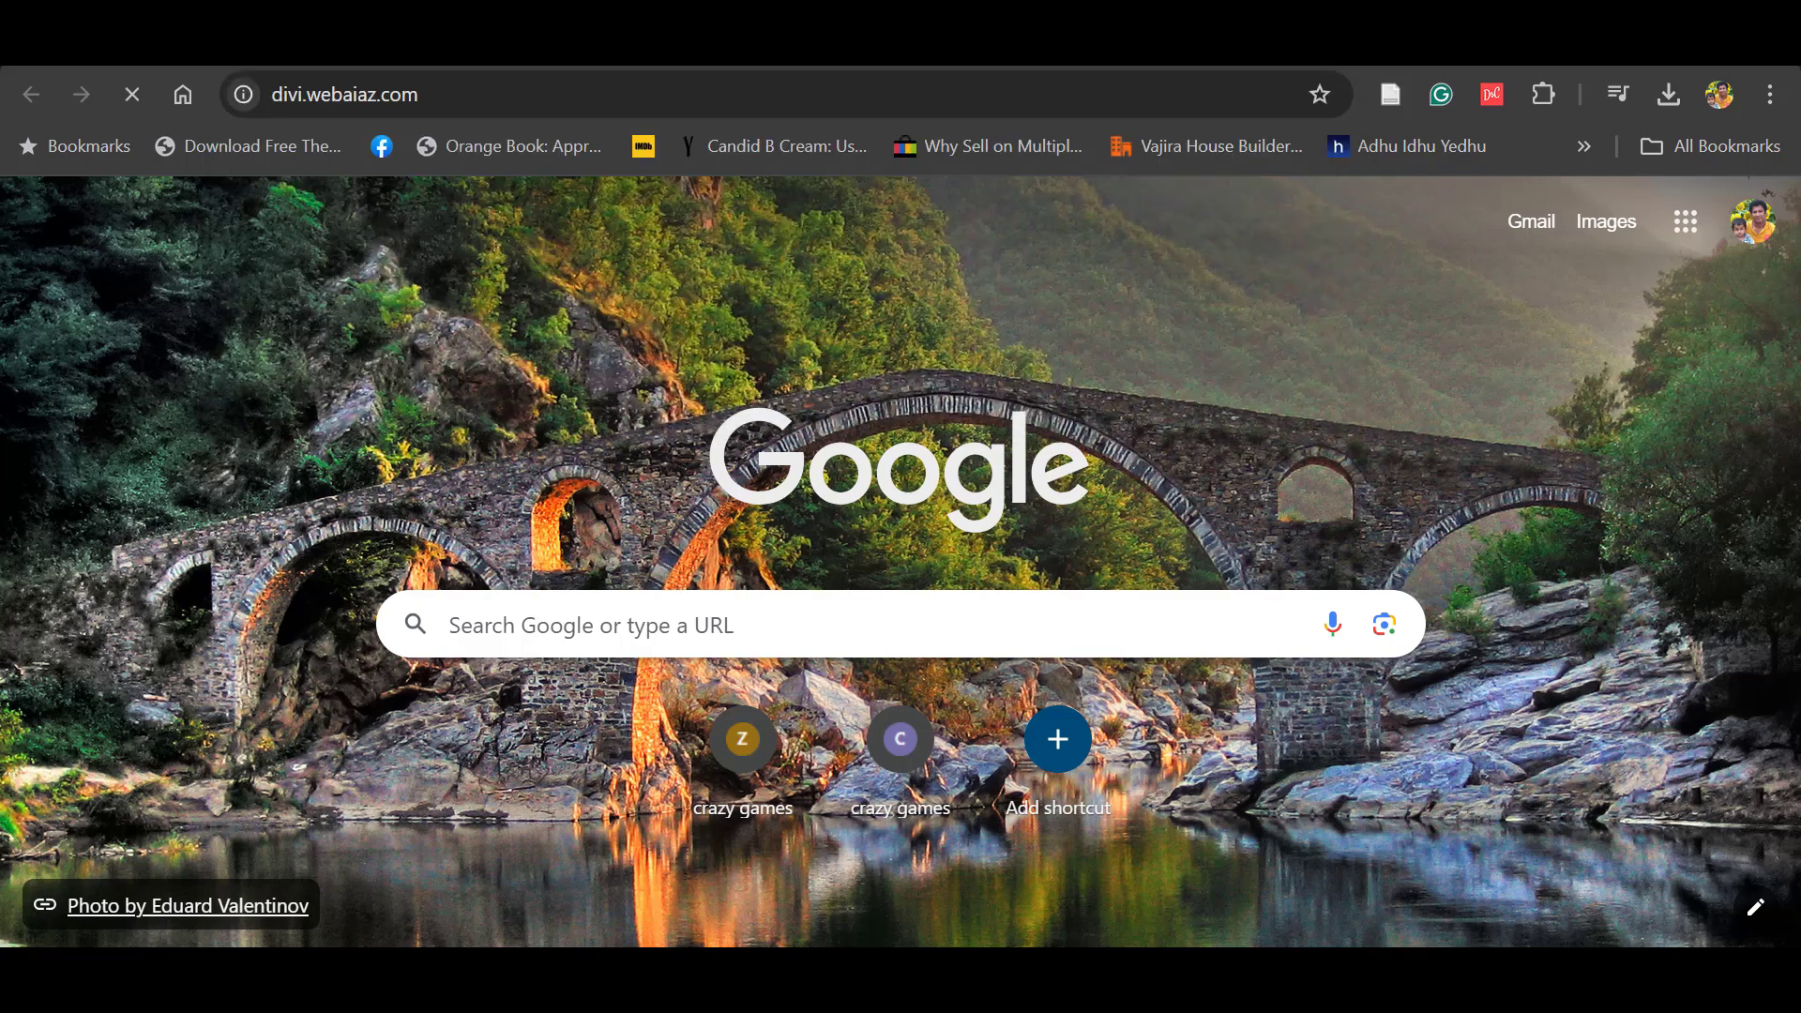
scroll(1796, 298, "down", 3)
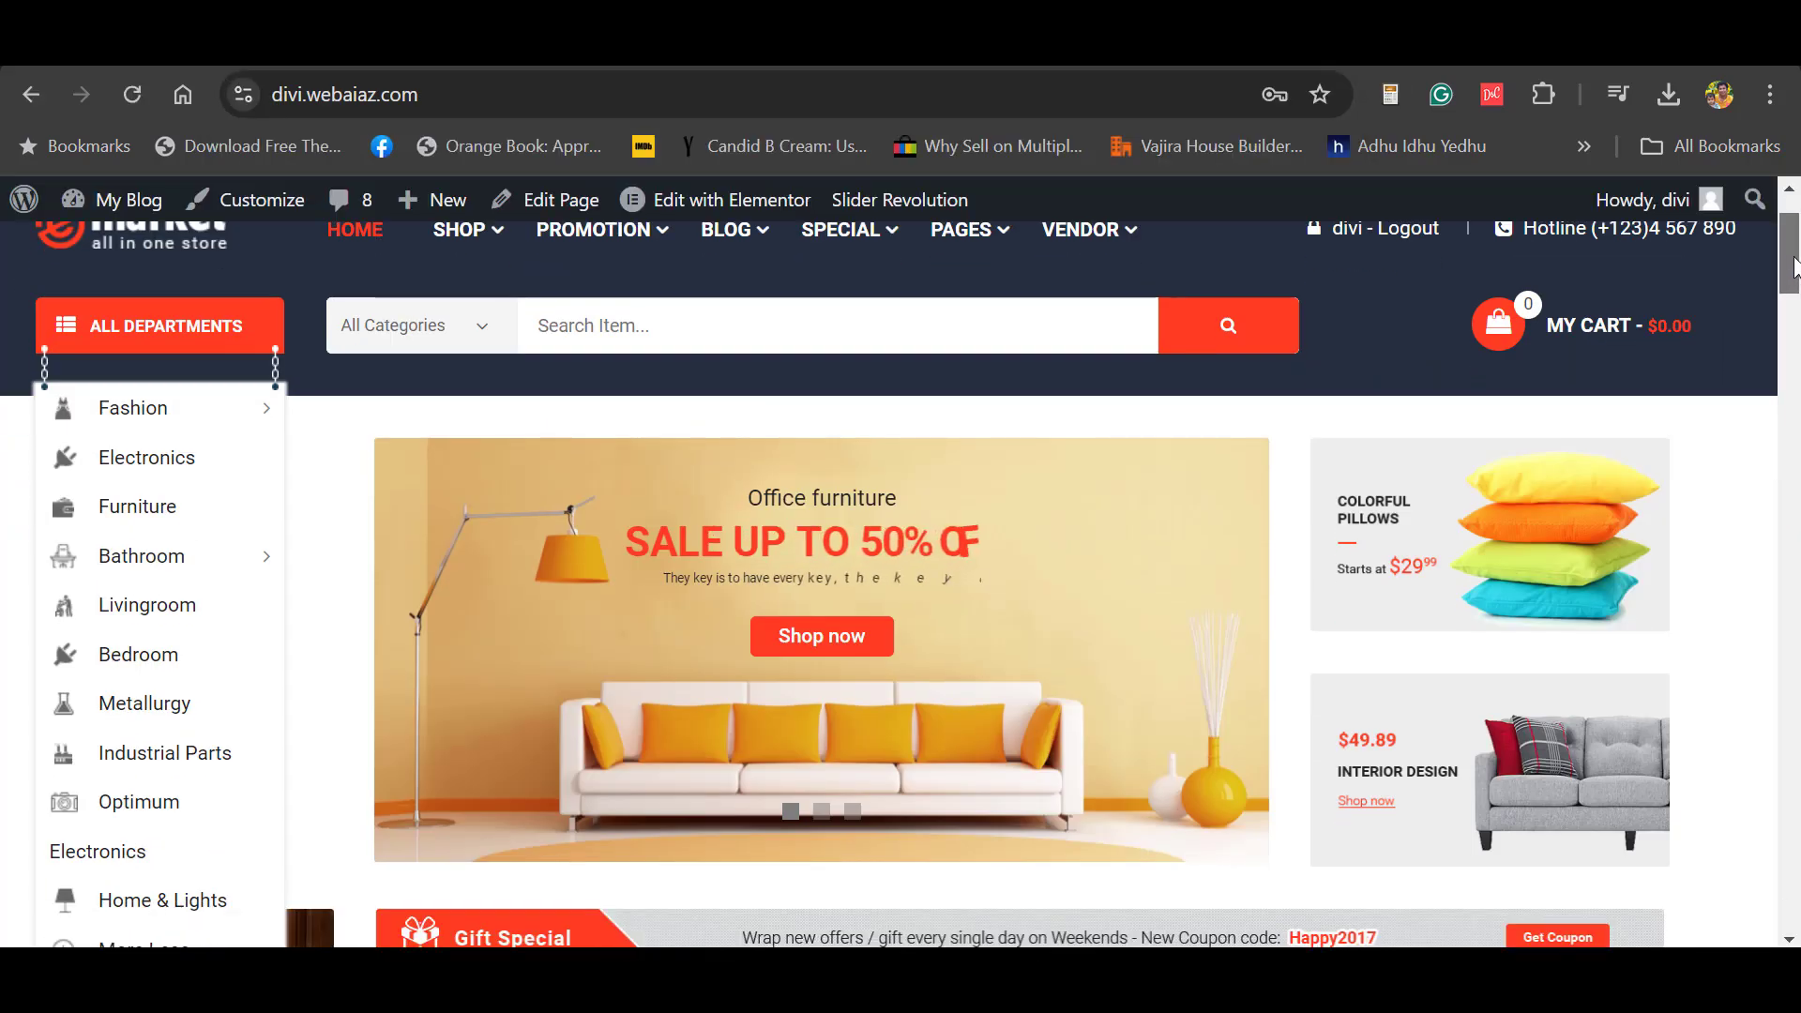
scroll(1799, 300, "down", 20)
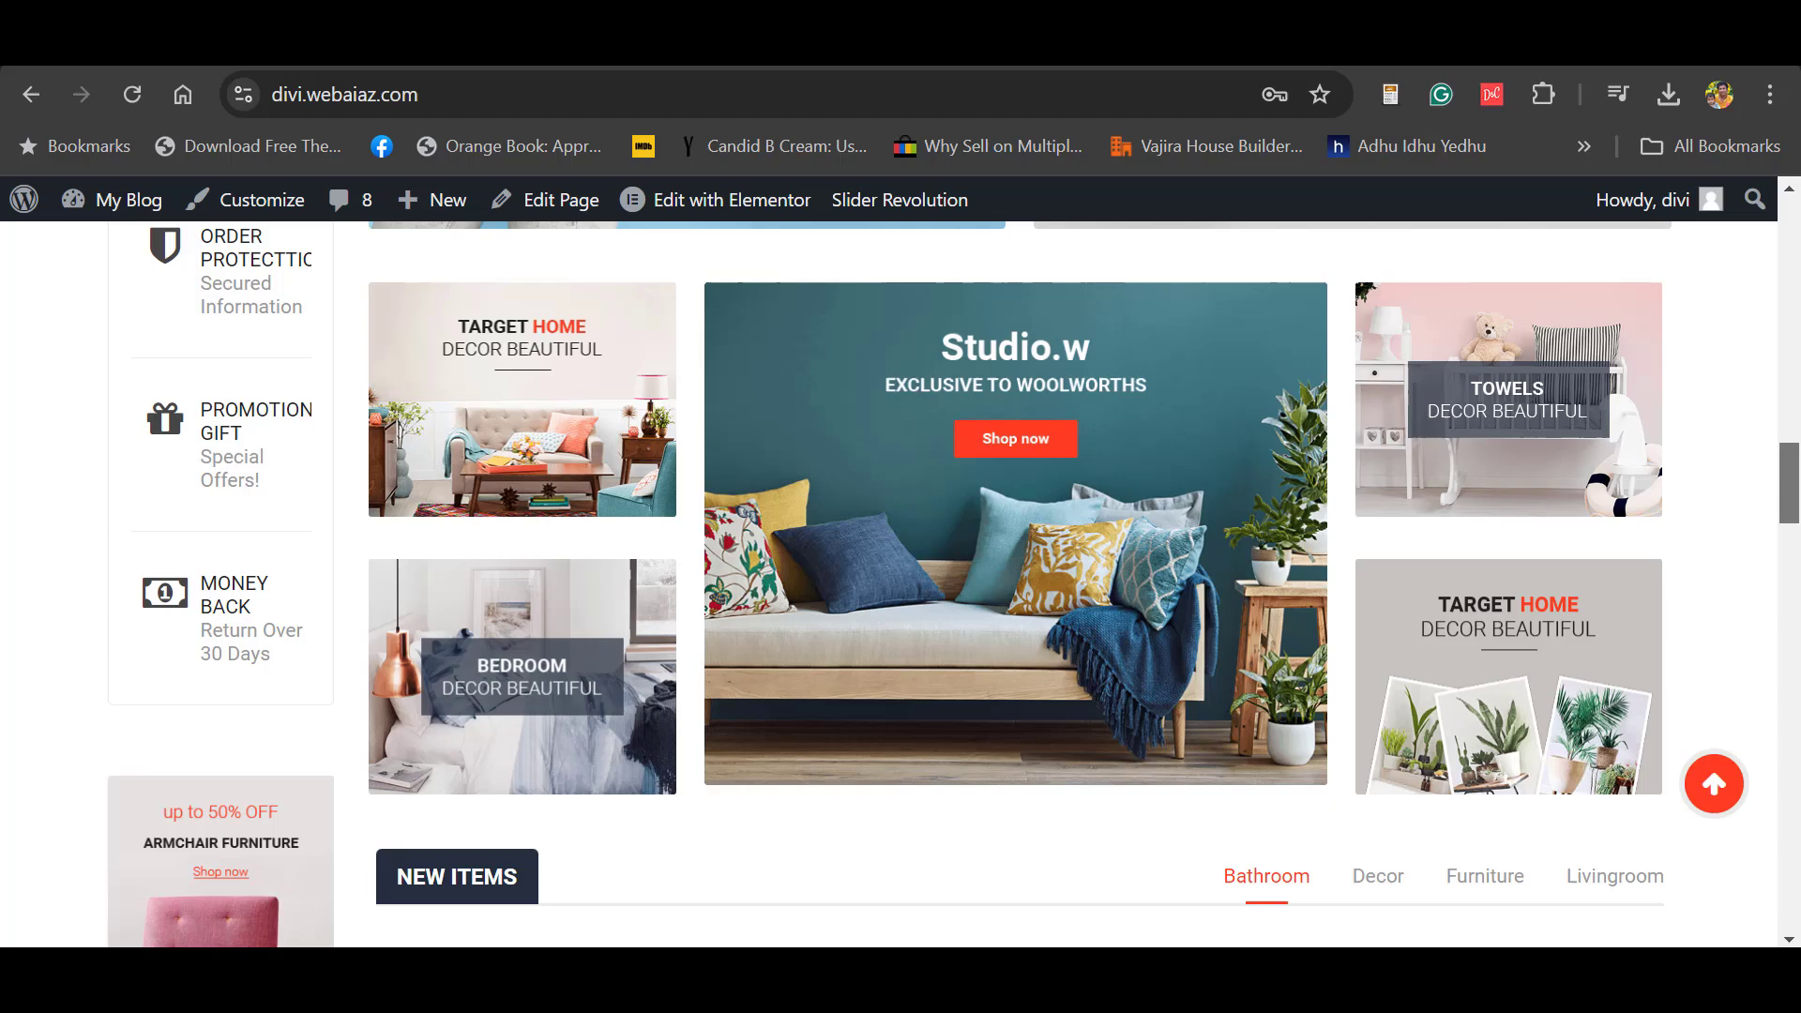
left_click_drag(1793, 507, 1794, 270)
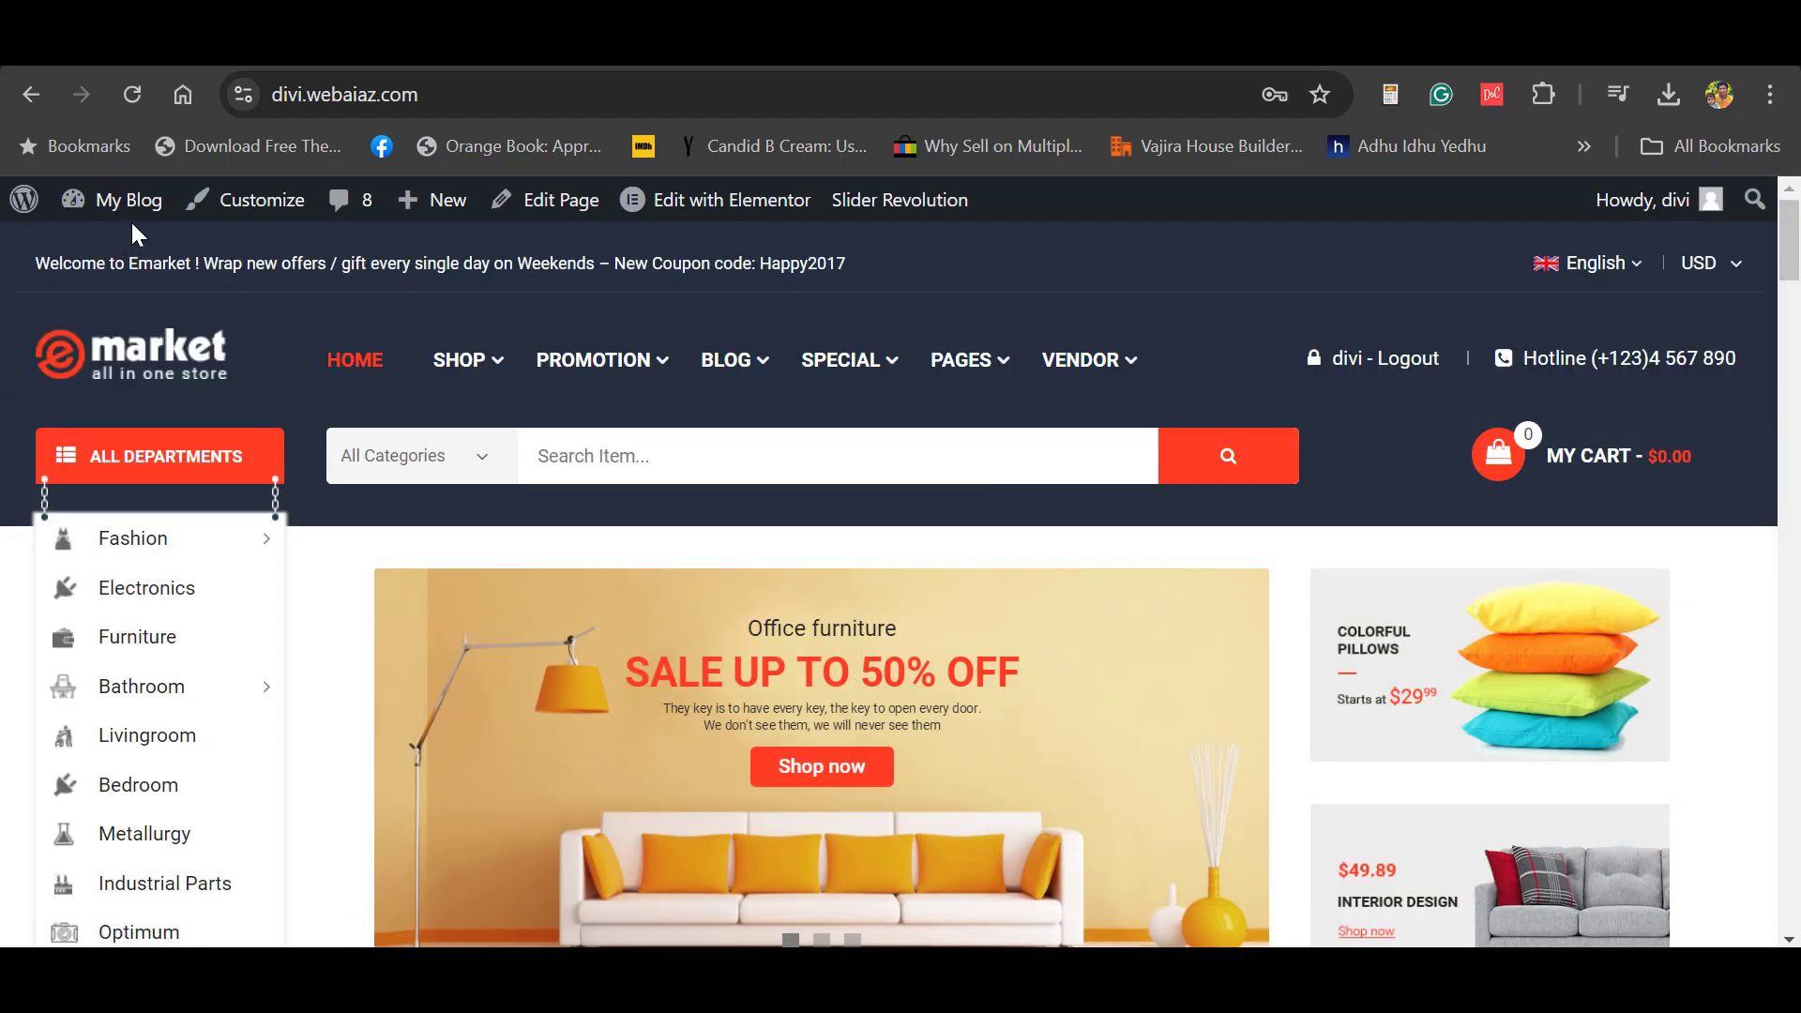
Step: Return to the WordPress dashboard, open the menu editor and load the Primary Menu for editing
mouse_move(126, 211)
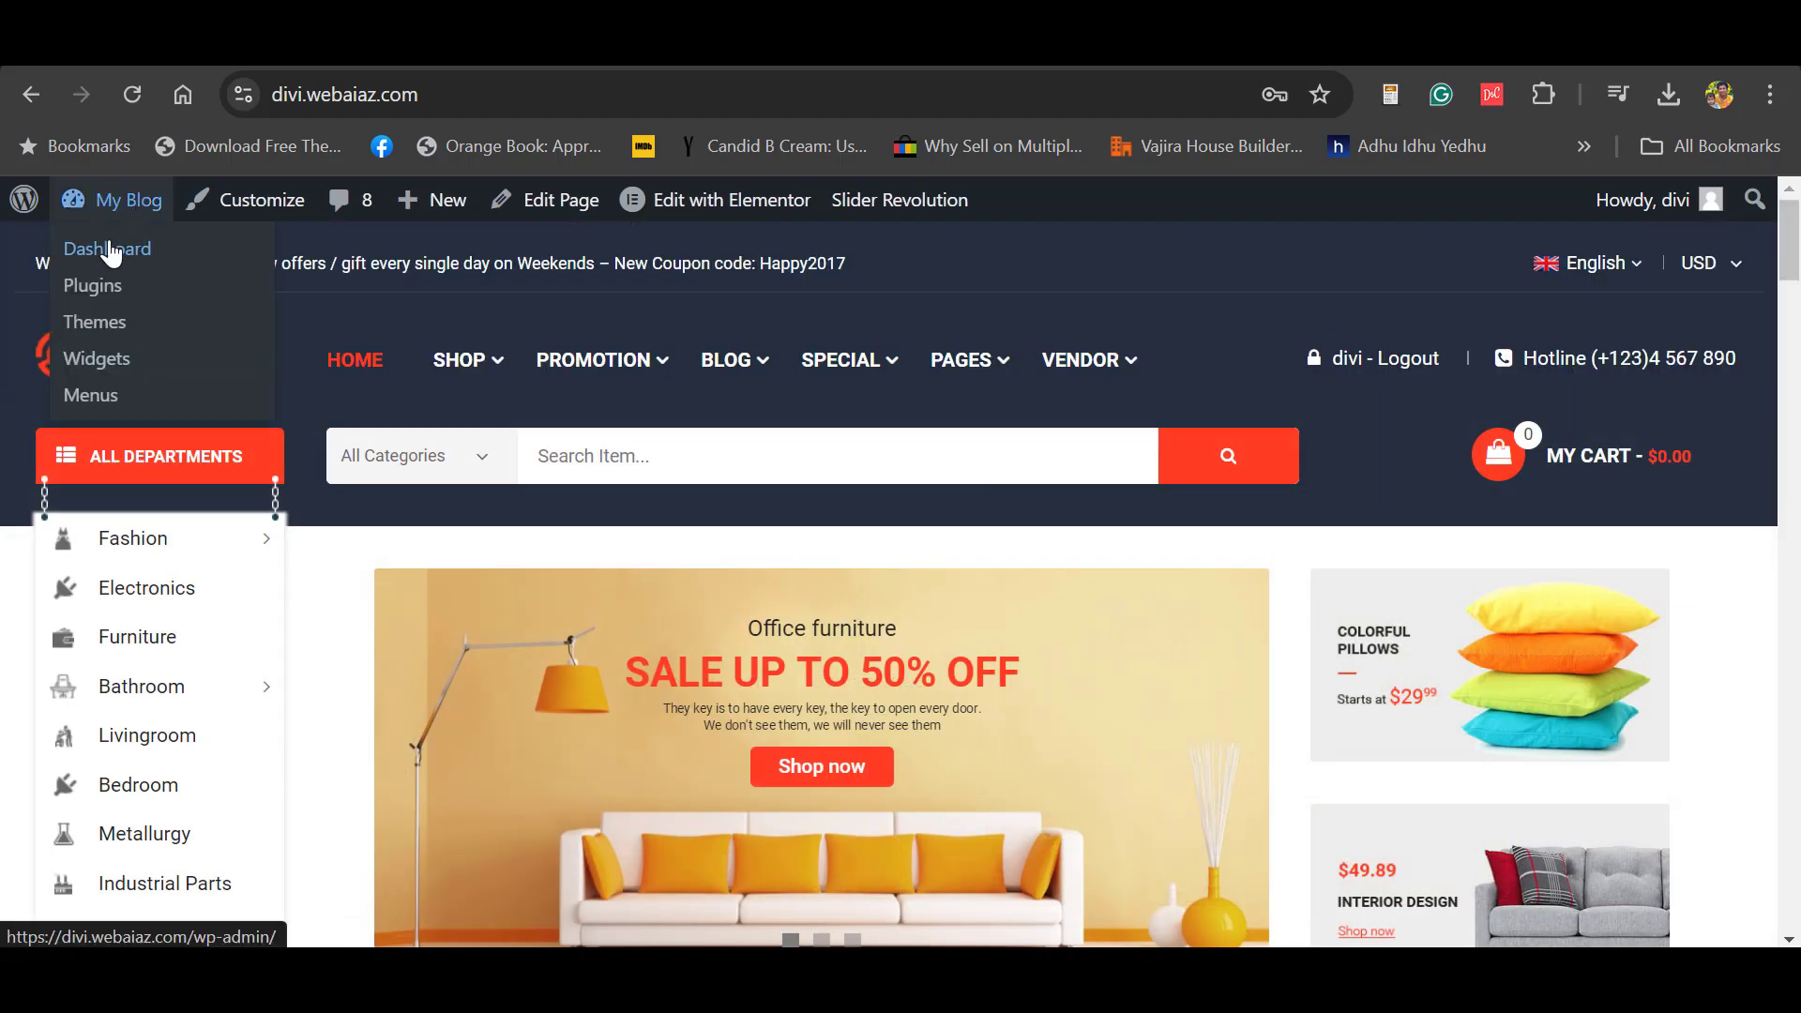
left_click(106, 260)
mouse_move(92, 563)
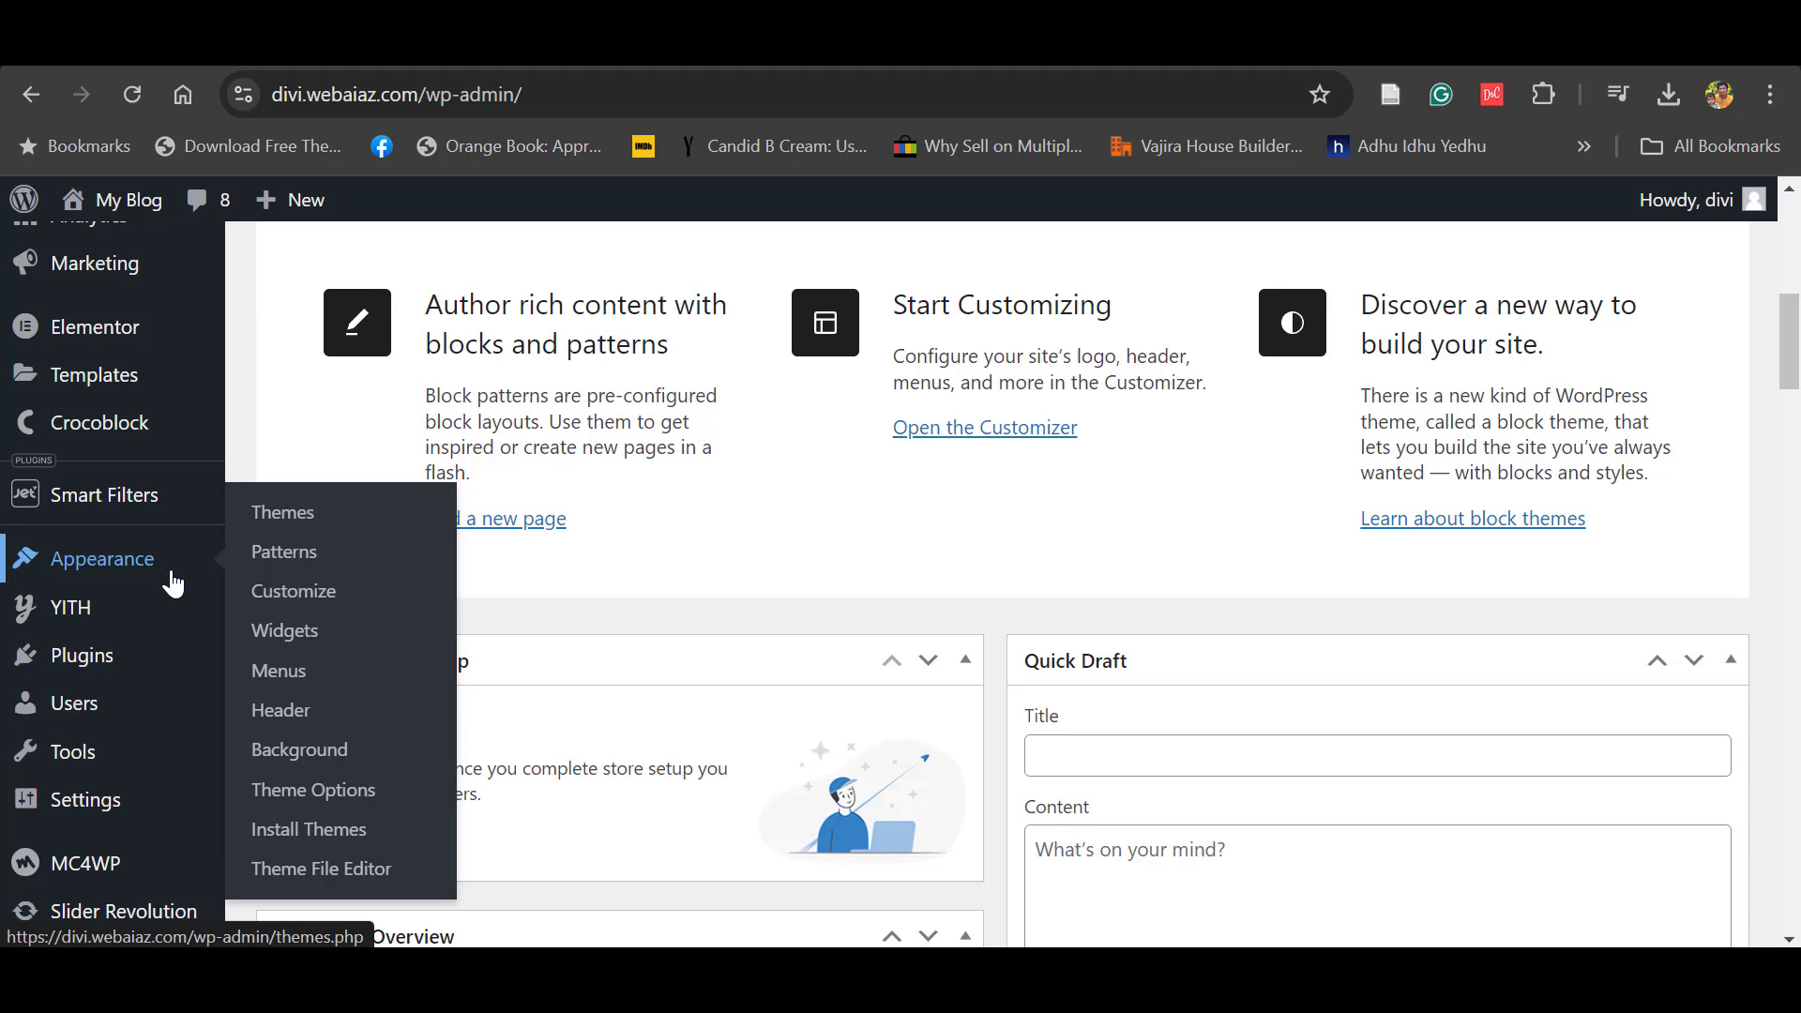
left_click(278, 691)
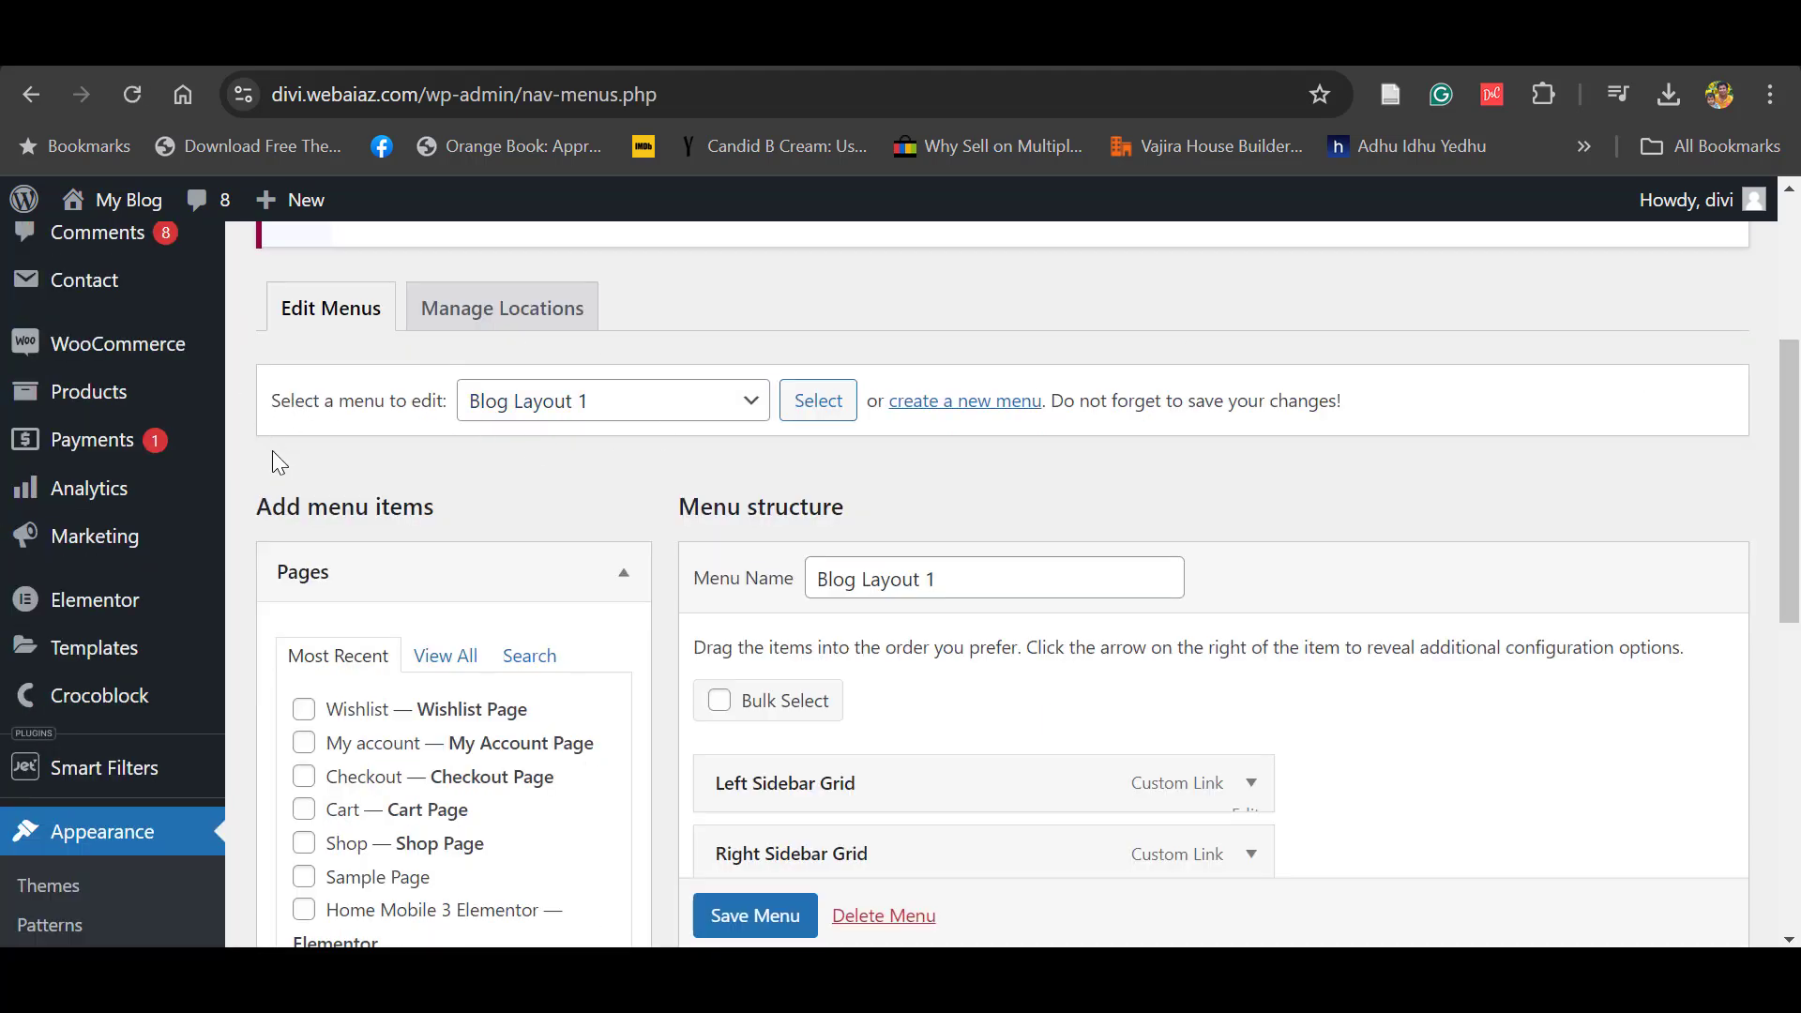
left_click(733, 399)
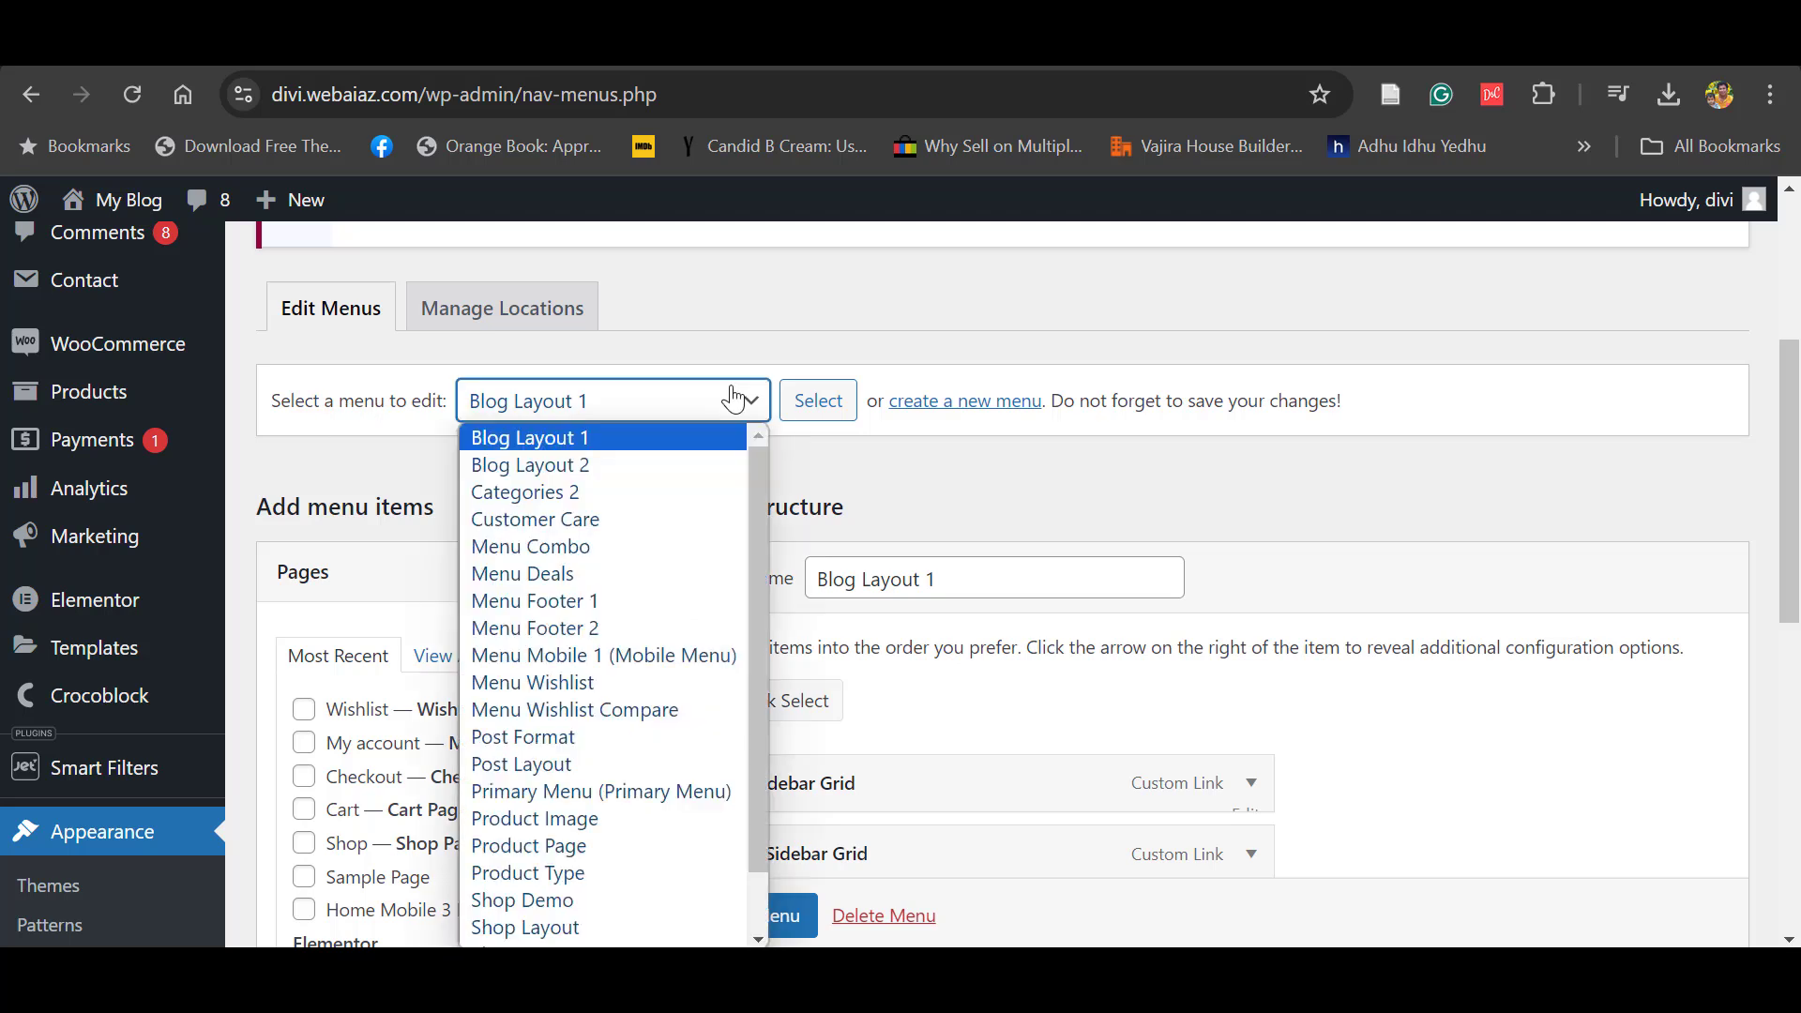
left_click(514, 792)
left_click(819, 400)
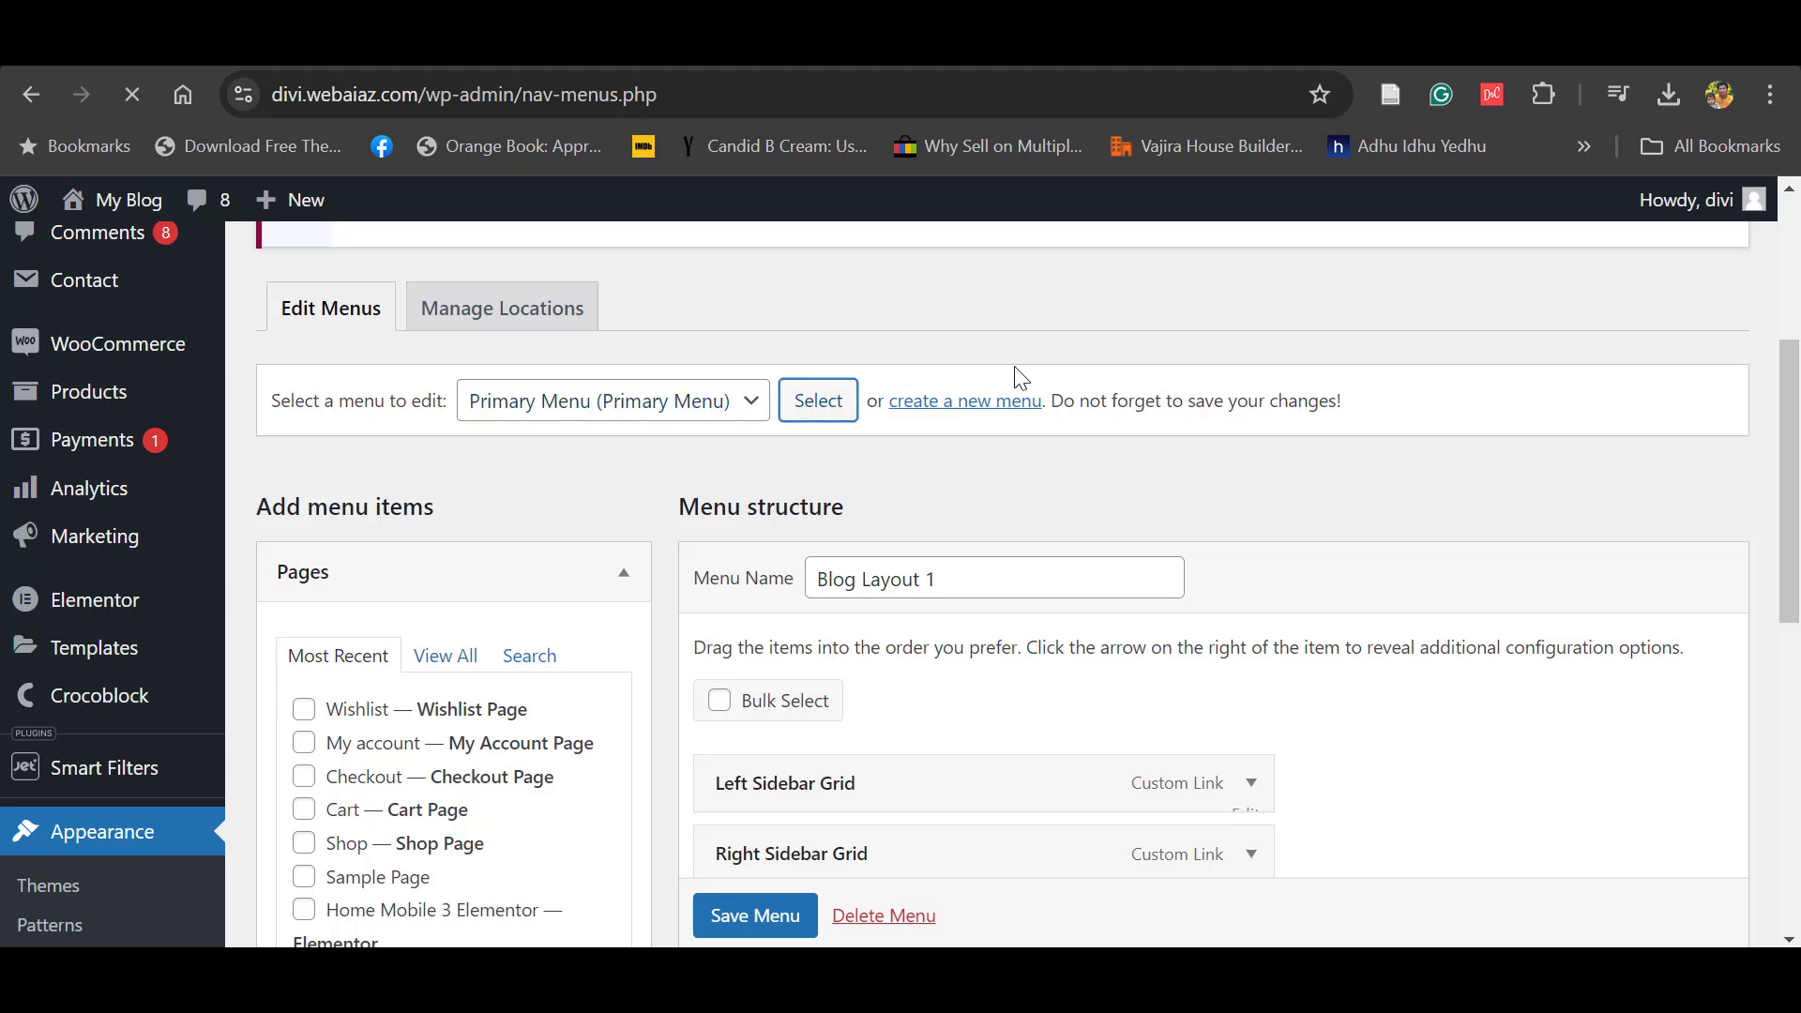
Step: Remove the Shop item from the Primary Menu structure
left_click_drag(1792, 293, 1796, 420)
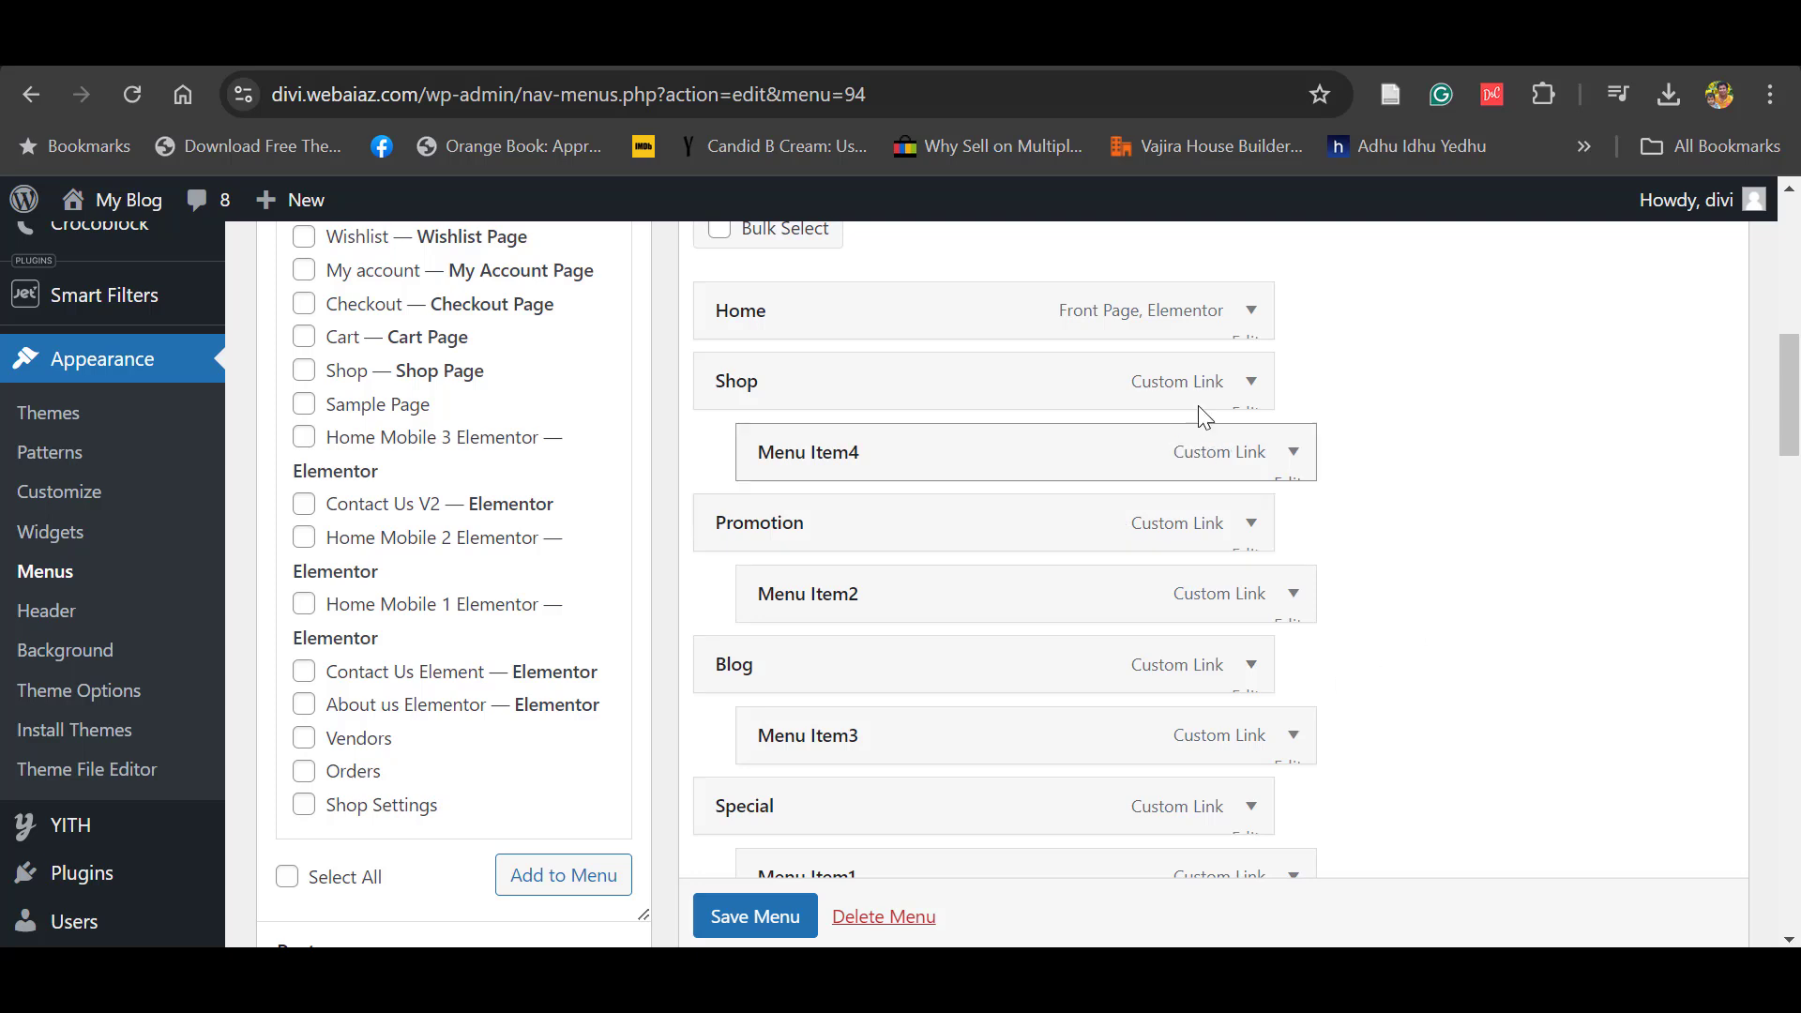
left_click(1250, 385)
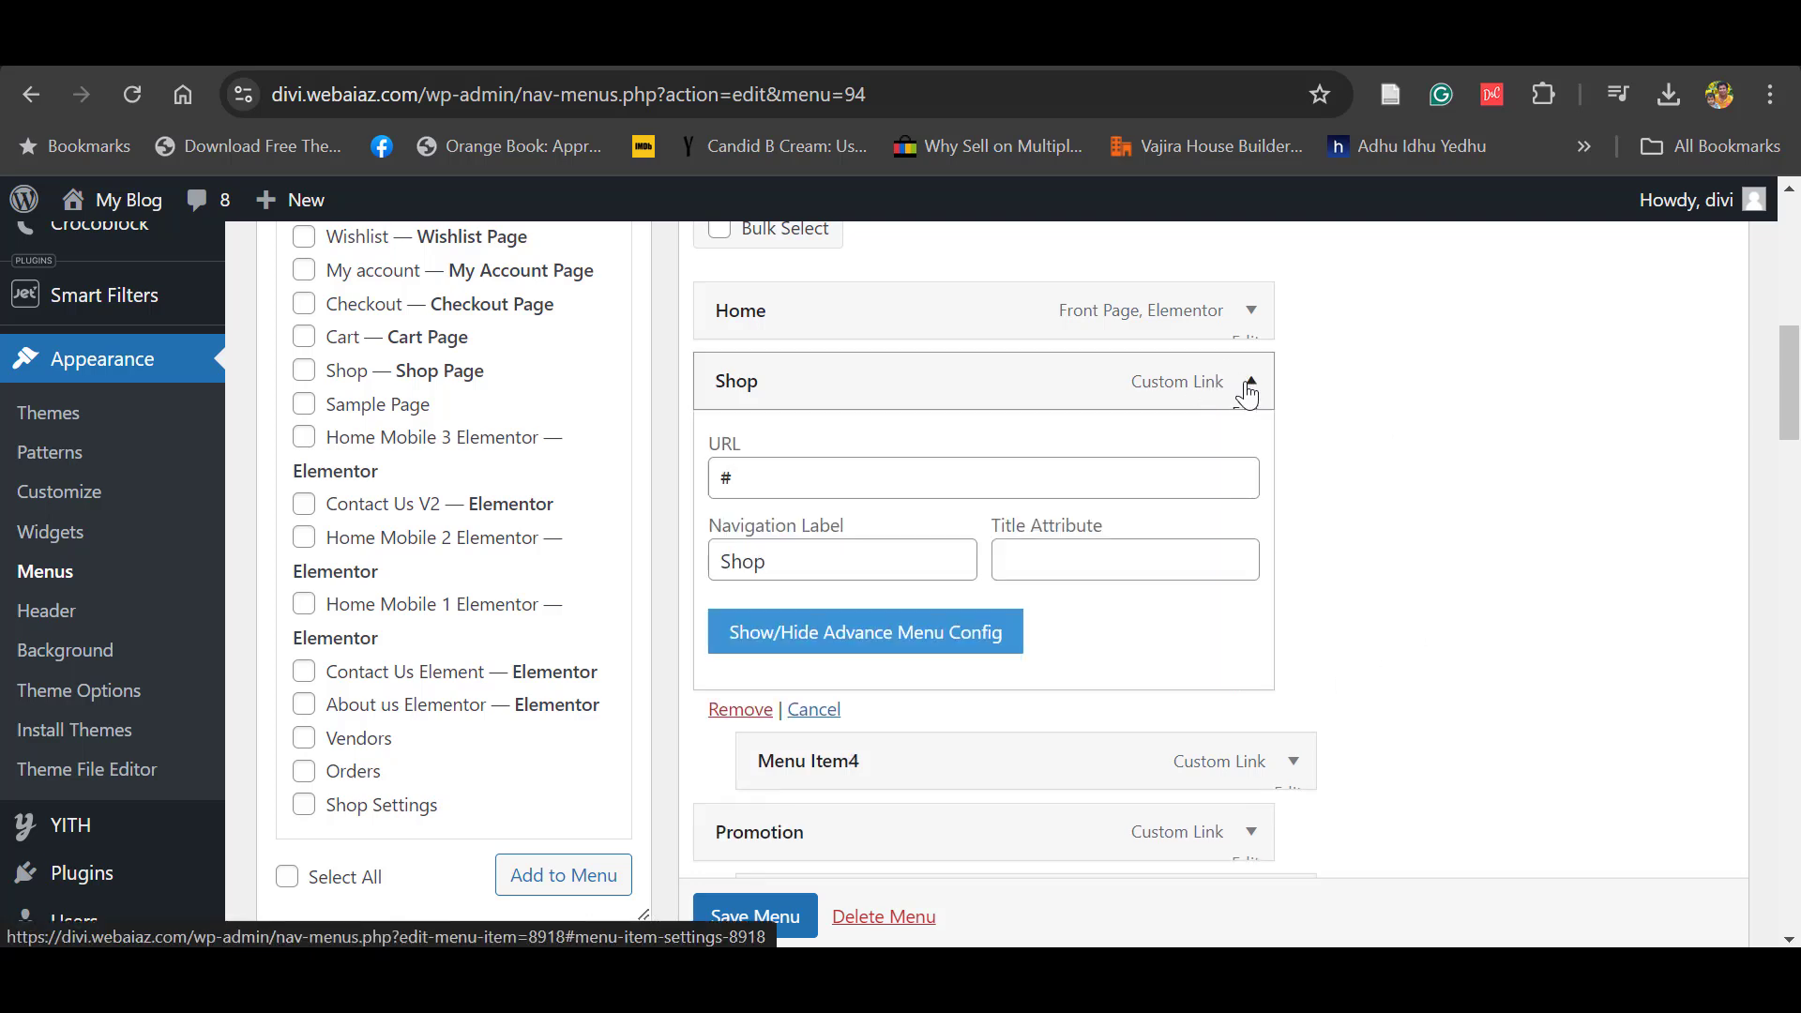
left_click(738, 709)
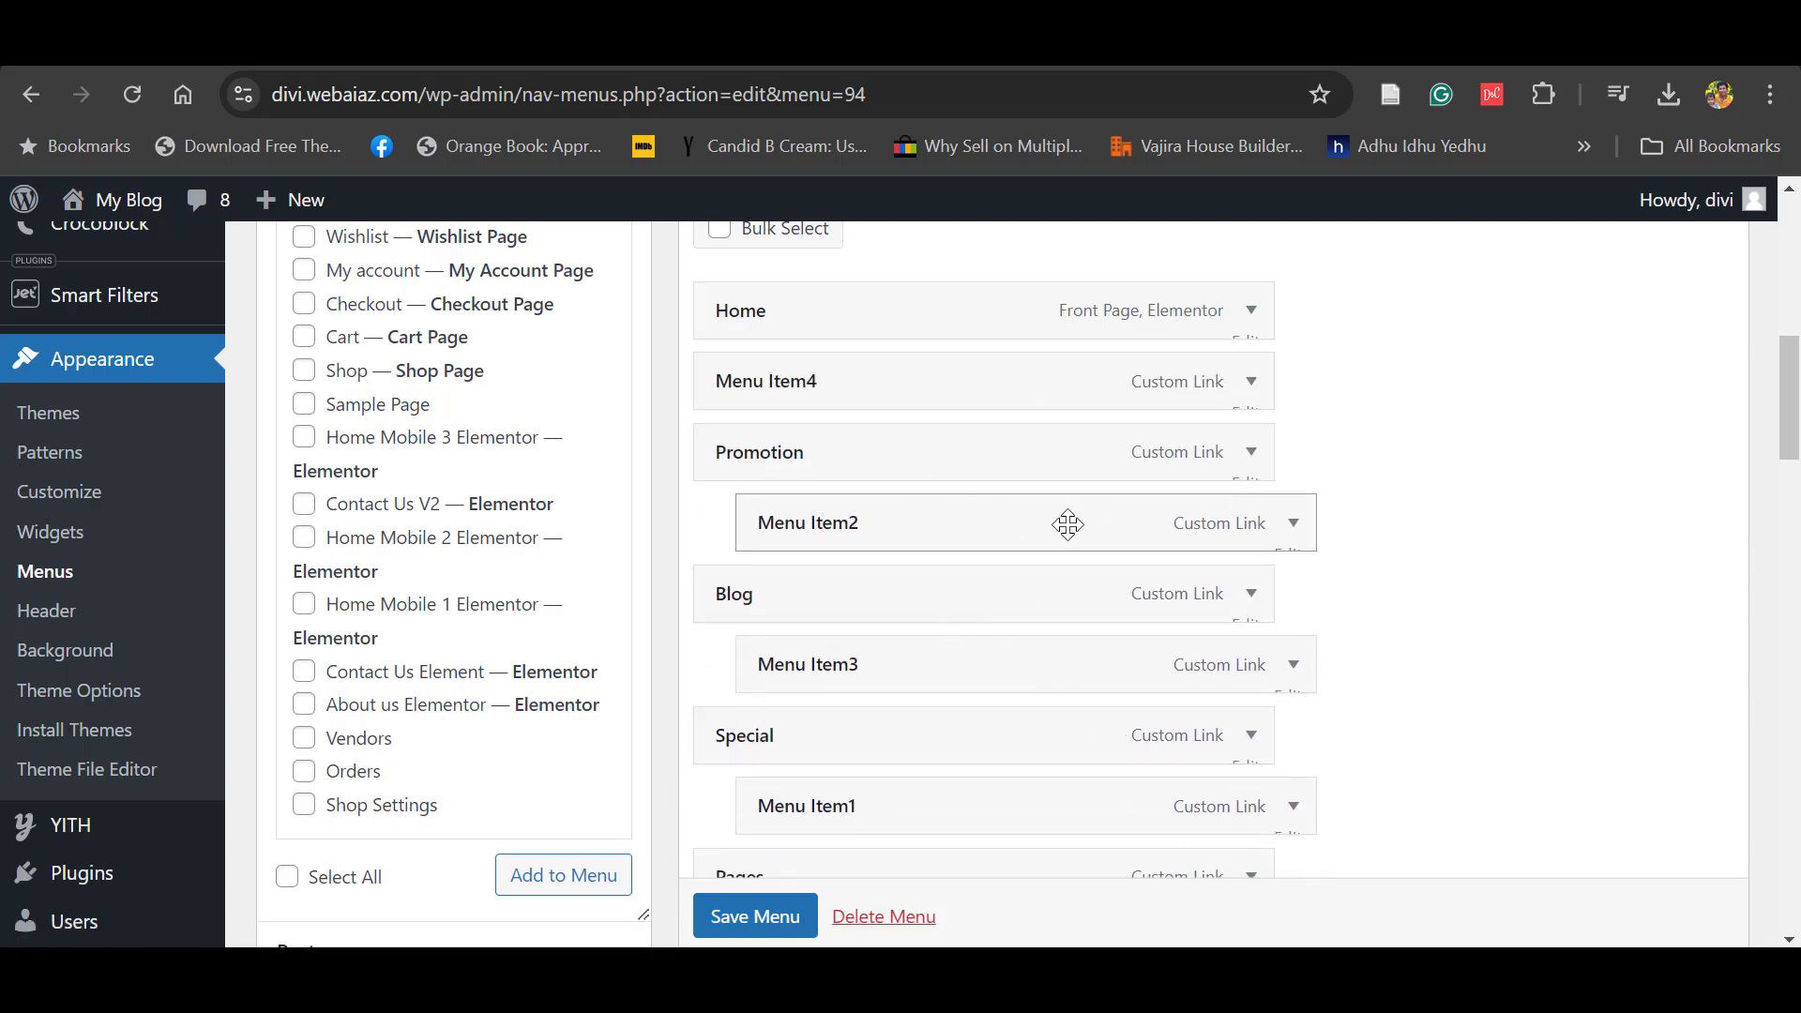
left_click_drag(1799, 407, 1799, 560)
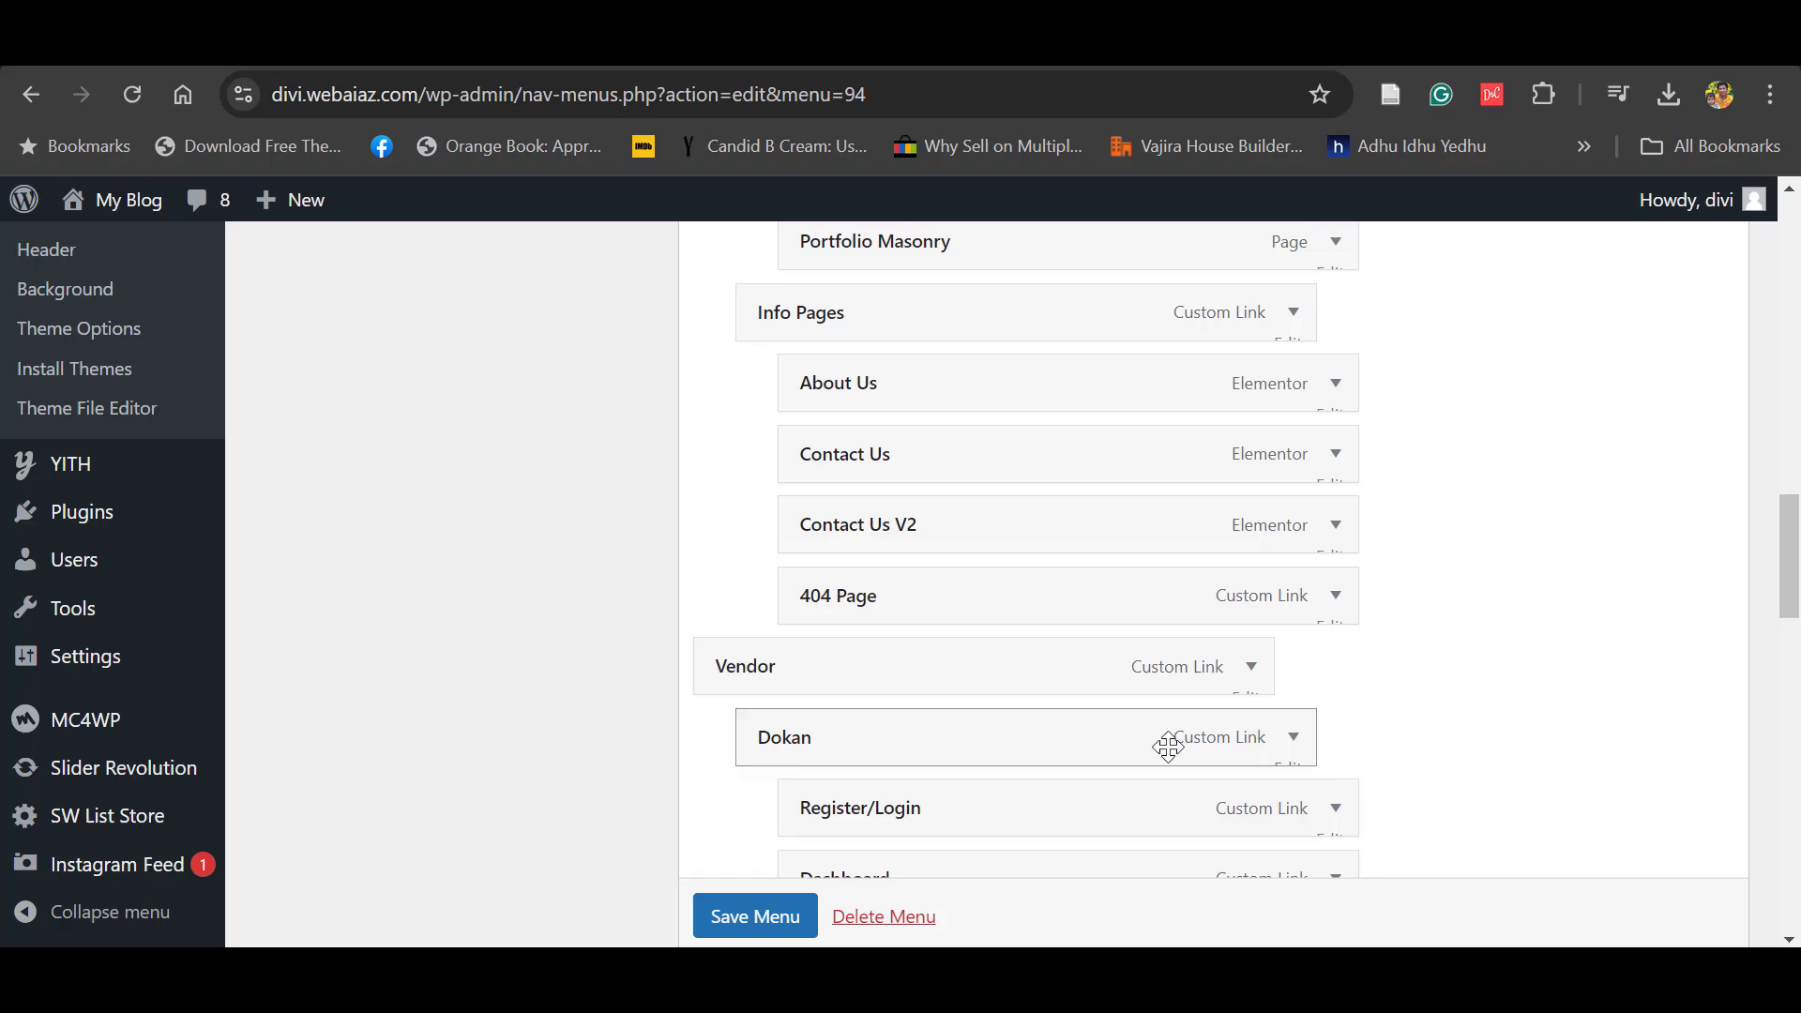